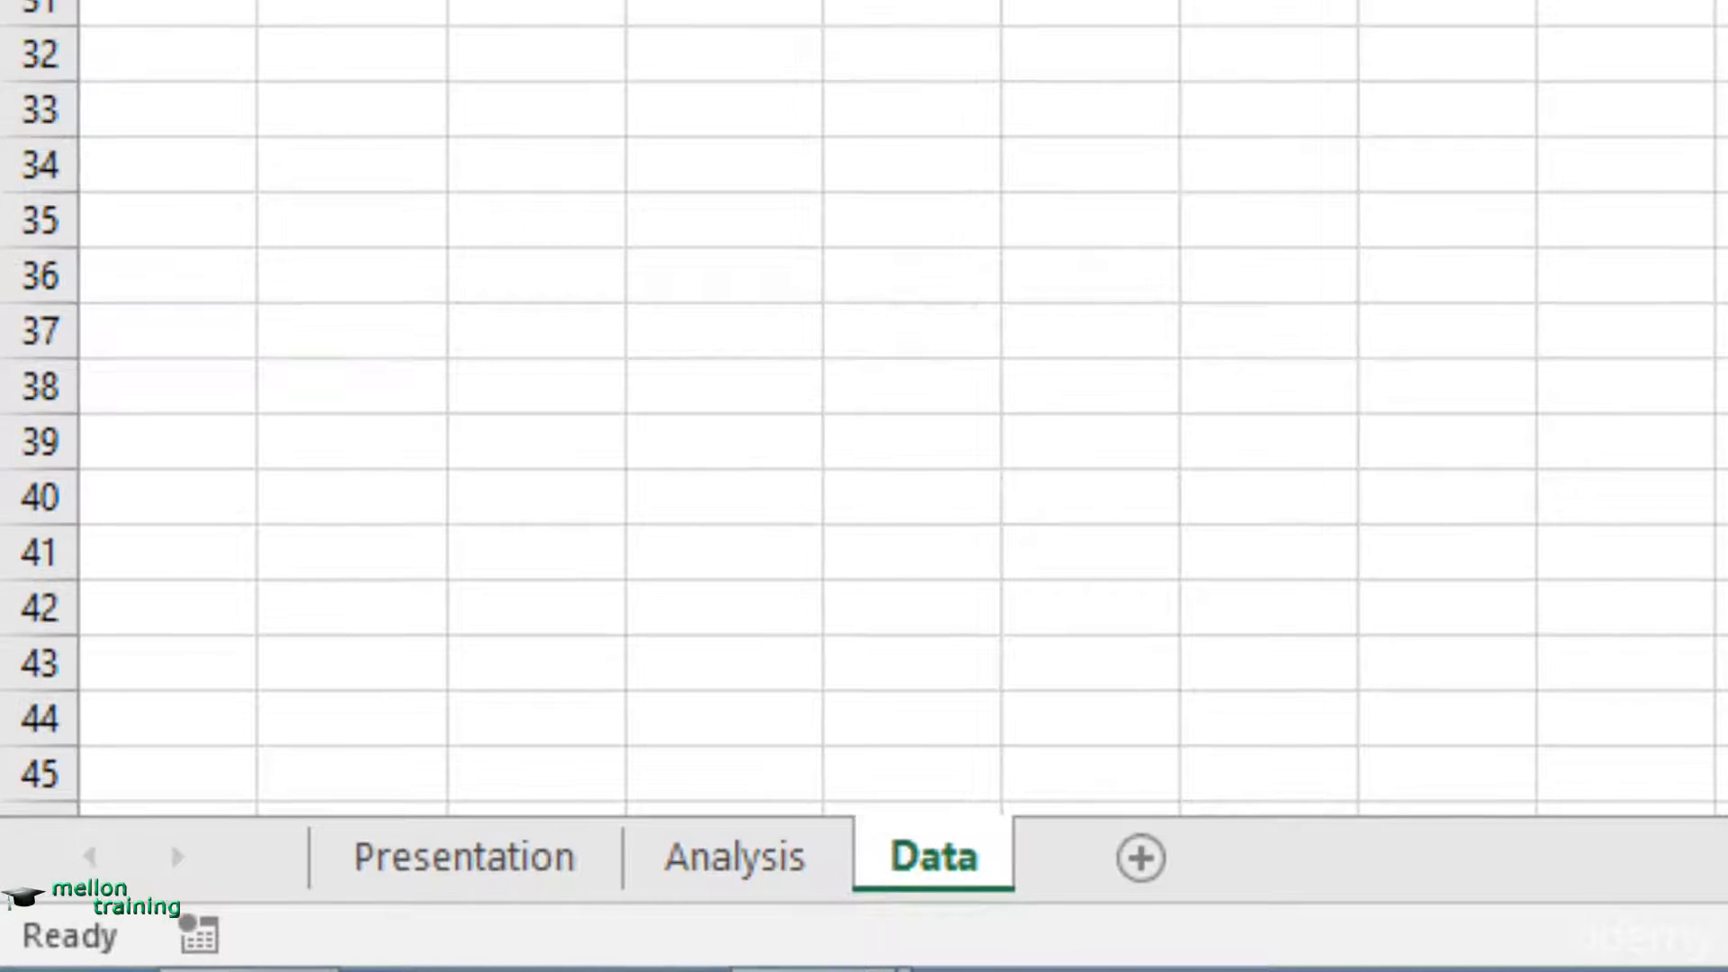
# Draw a form-control list box on the Presentation sheet, covering about cells A2 to B7.
pyautogui.click(755, 866)
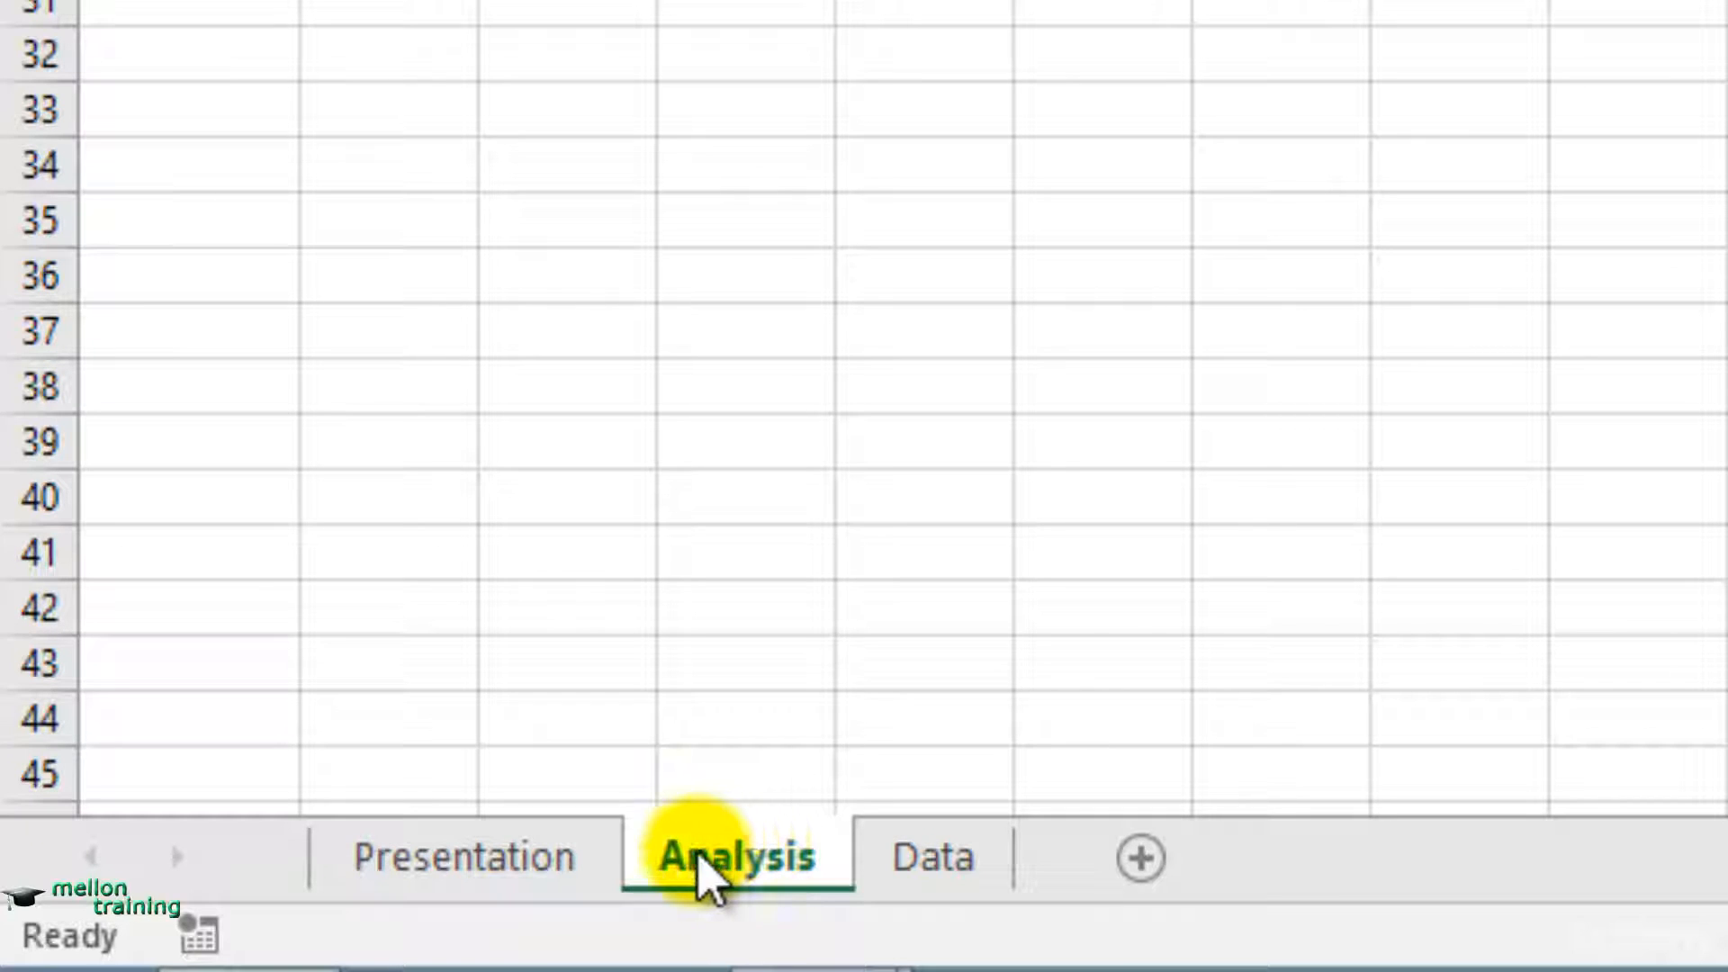
pyautogui.click(554, 866)
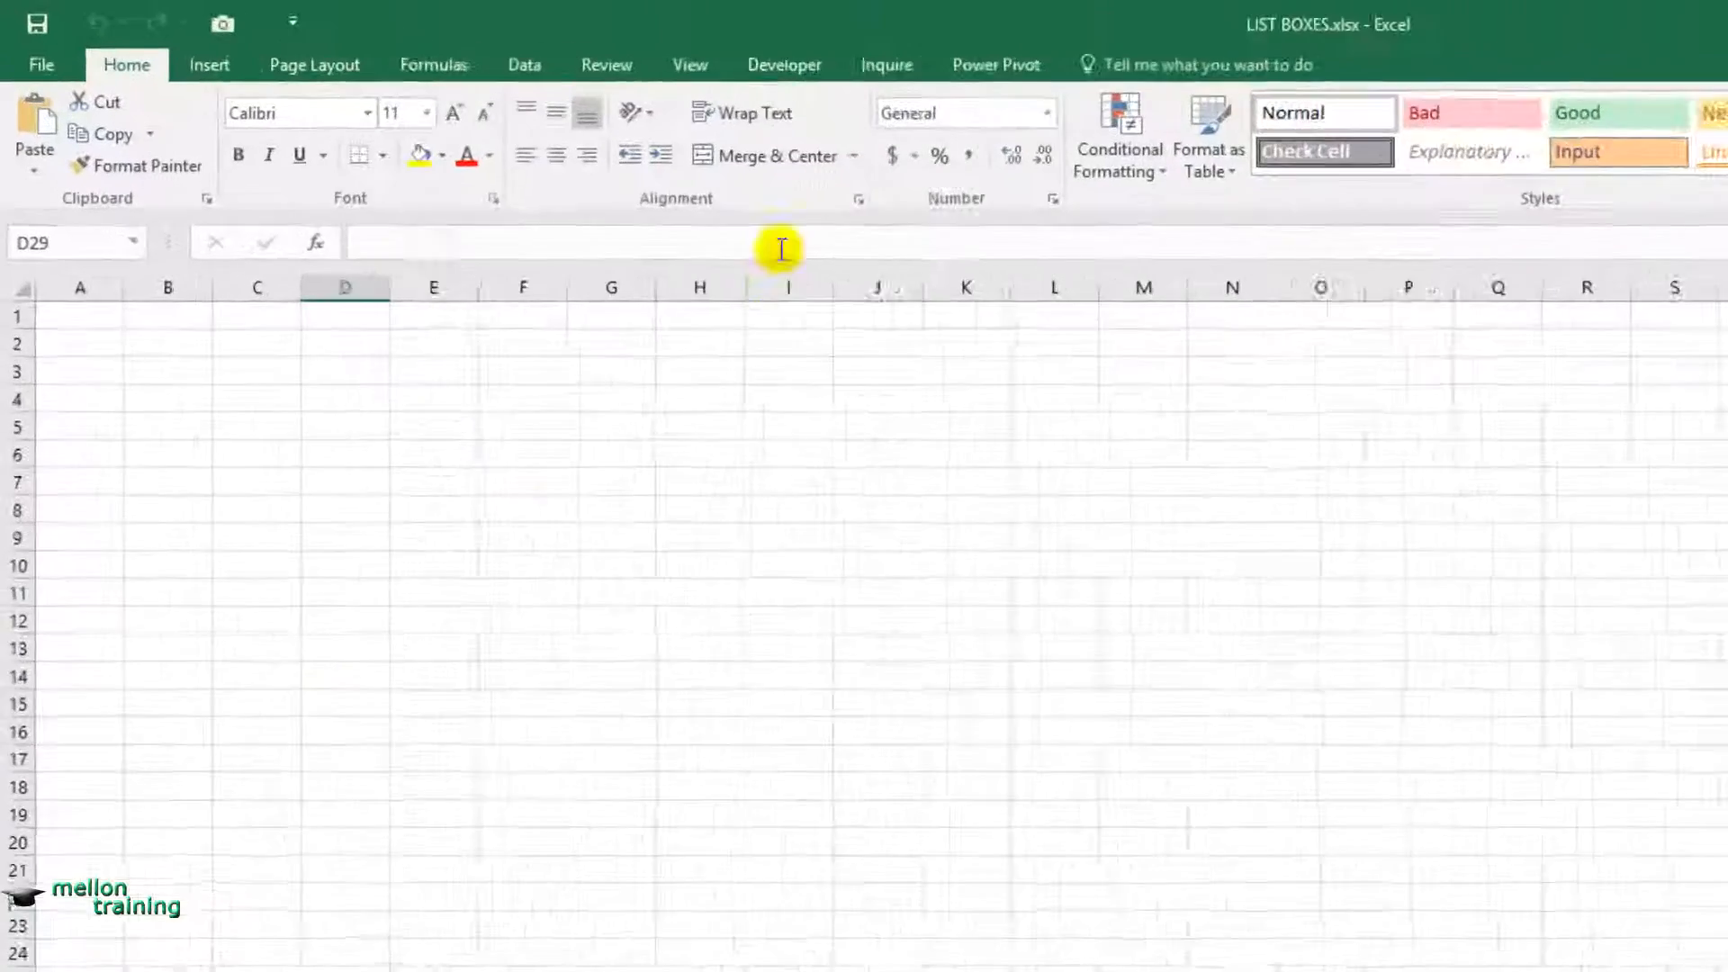
pyautogui.click(509, 43)
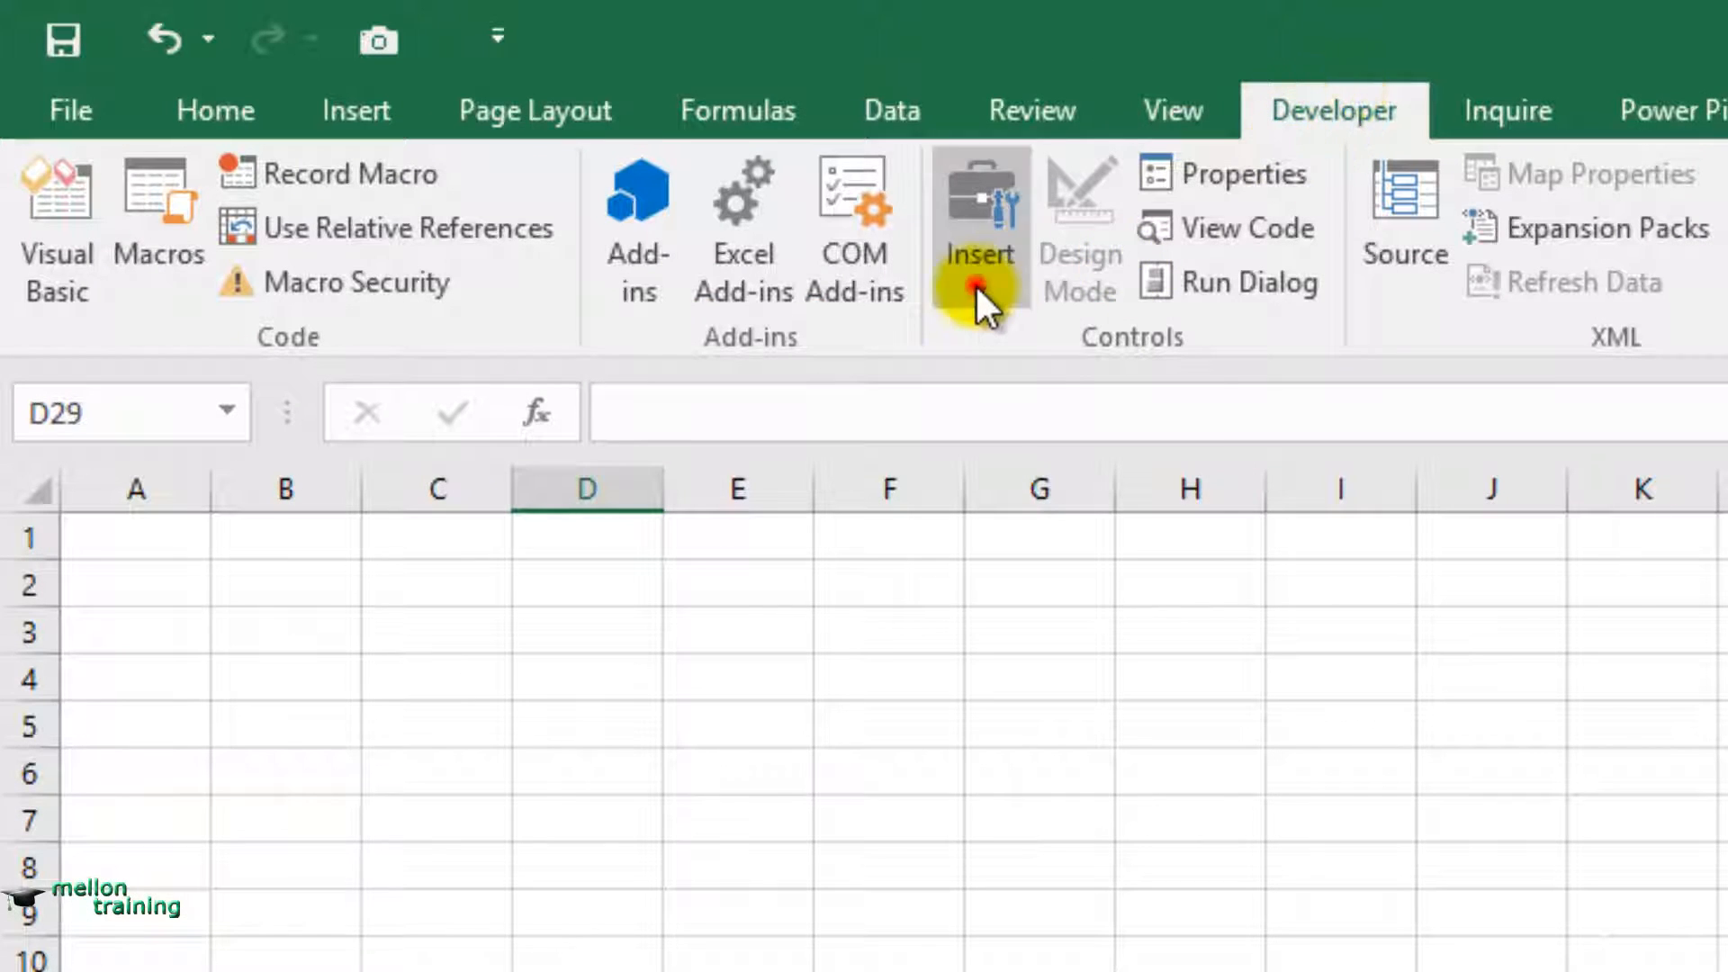
pyautogui.click(976, 287)
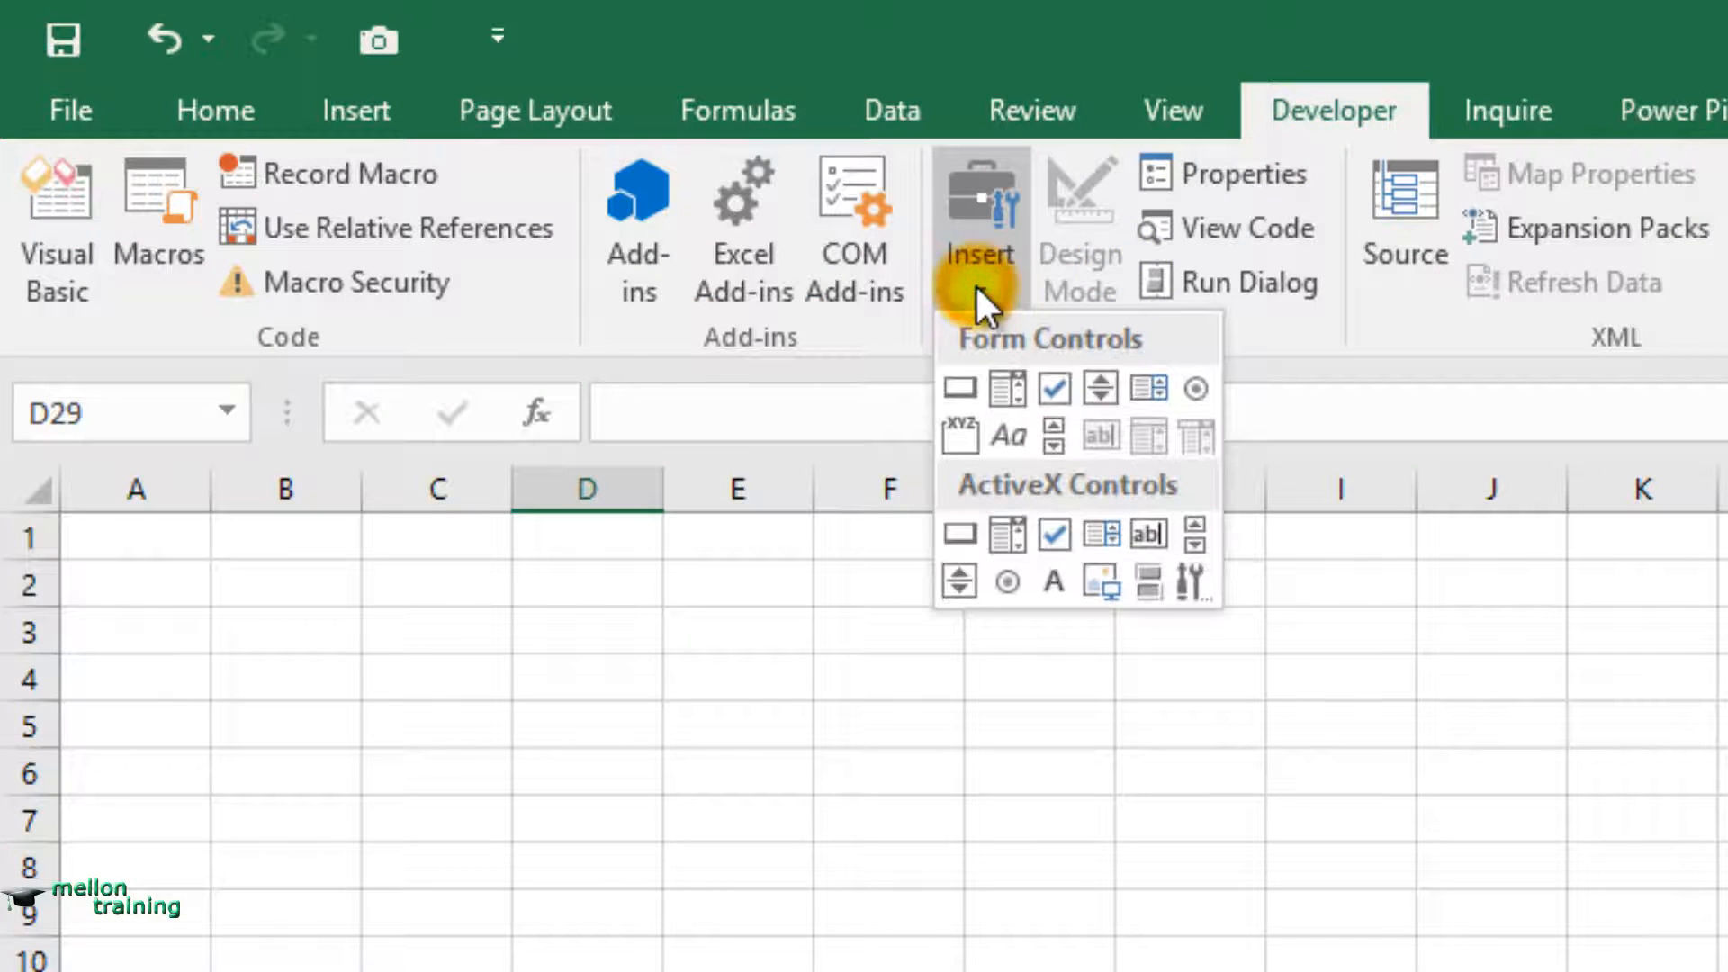
pyautogui.click(1161, 393)
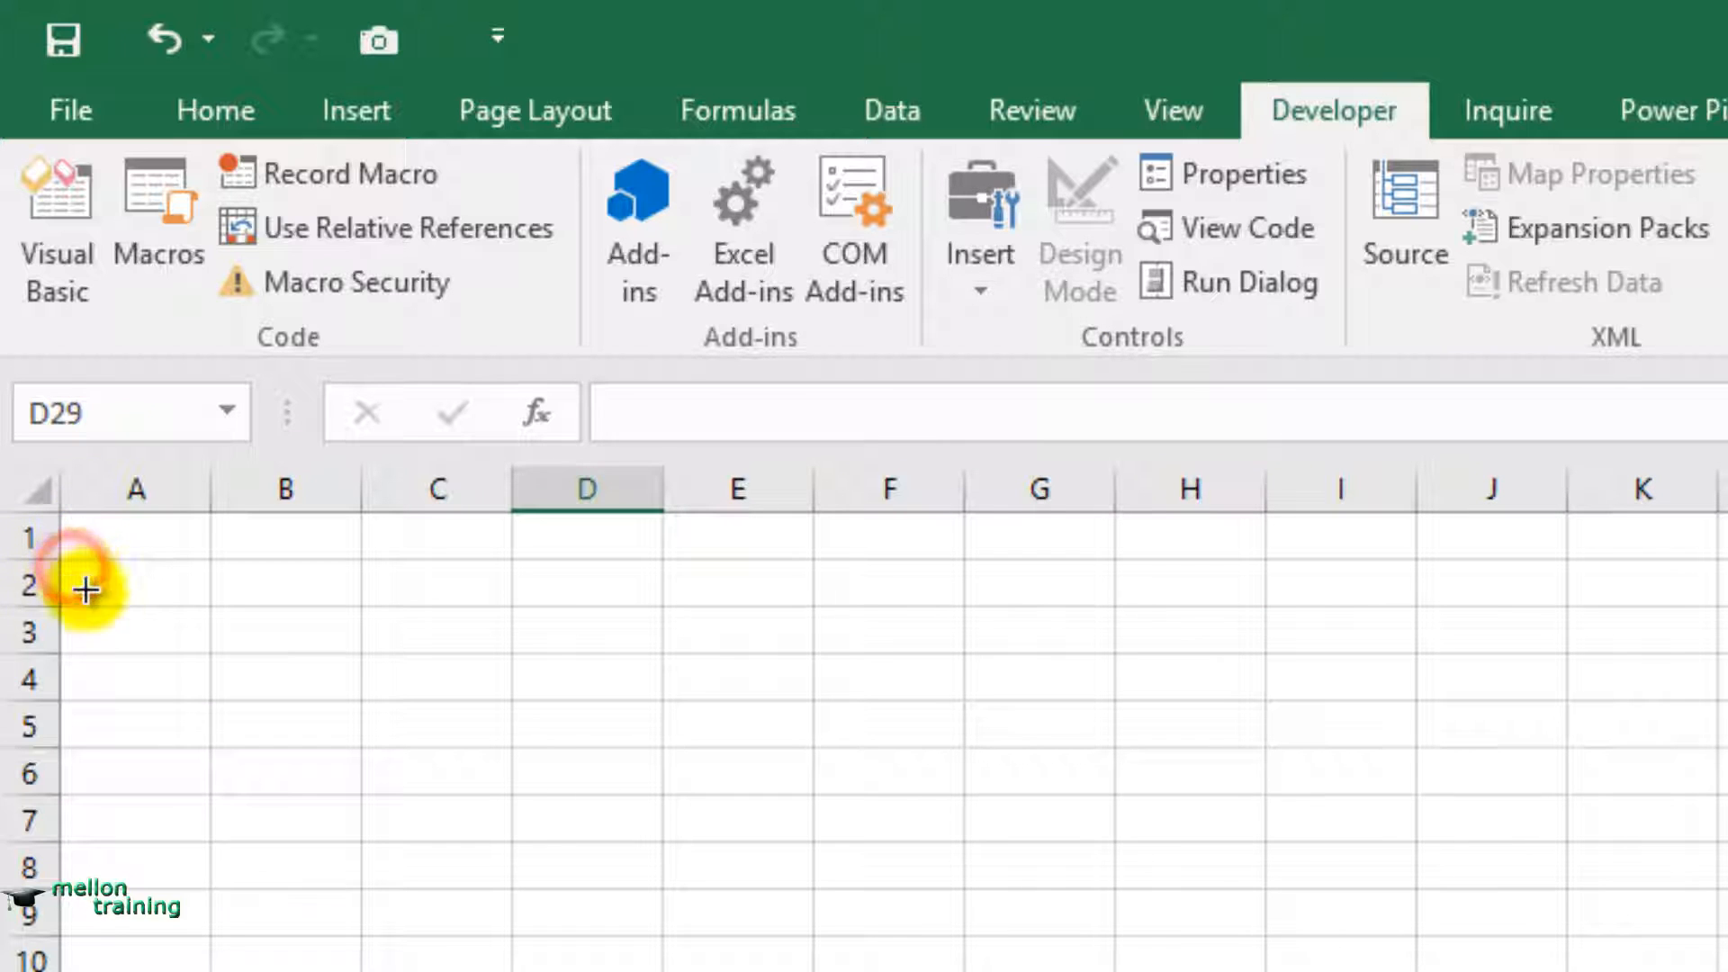
pyautogui.moveTo(74, 571); pyautogui.dragTo(363, 856)
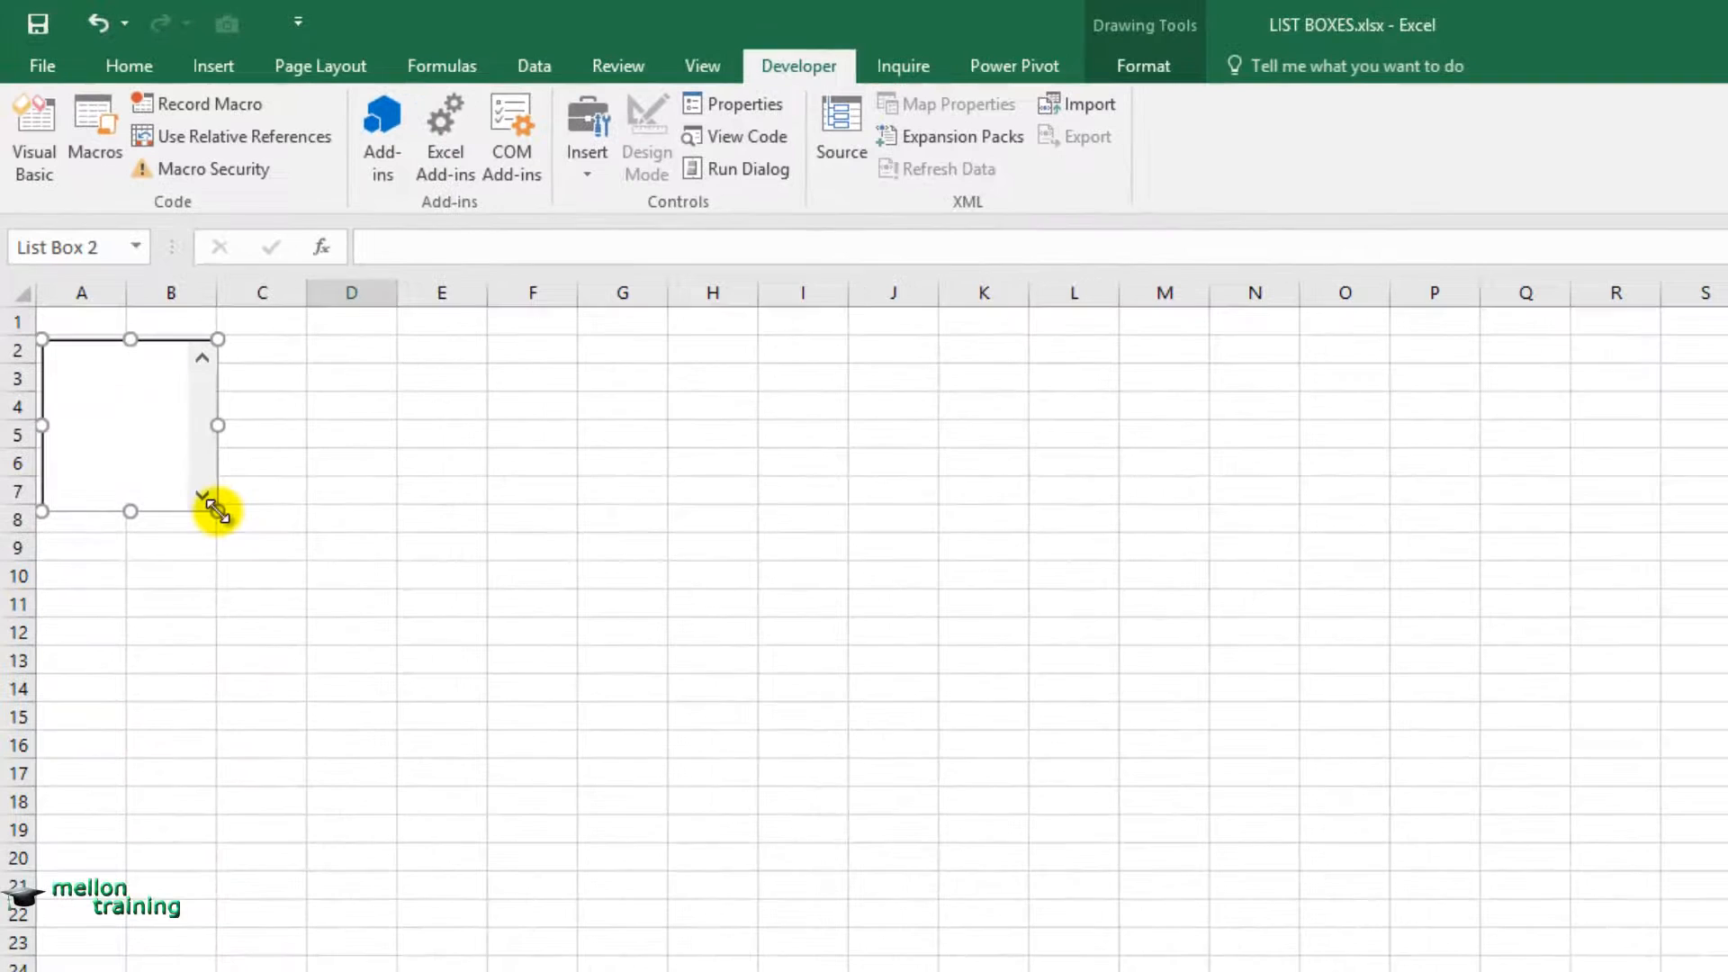
# Open the list box's format settings and set its input range to the Sales countries, Data!$B$3:$B$14.
pyautogui.rightClick(153, 510)
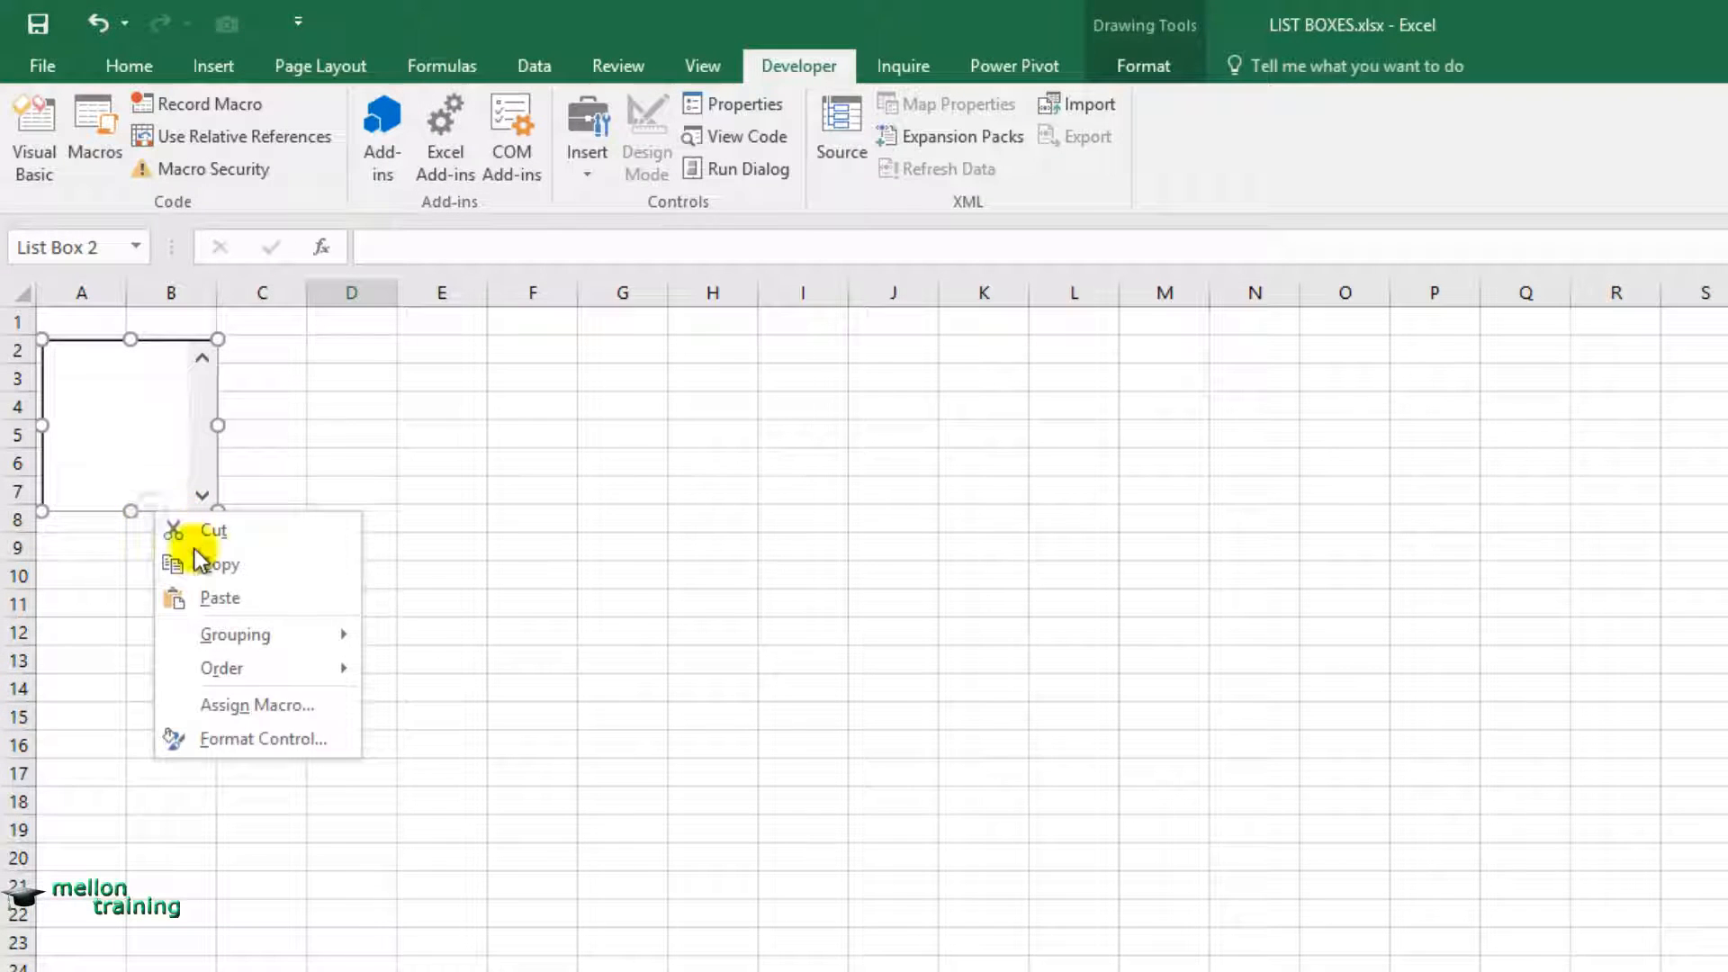
pyautogui.click(290, 740)
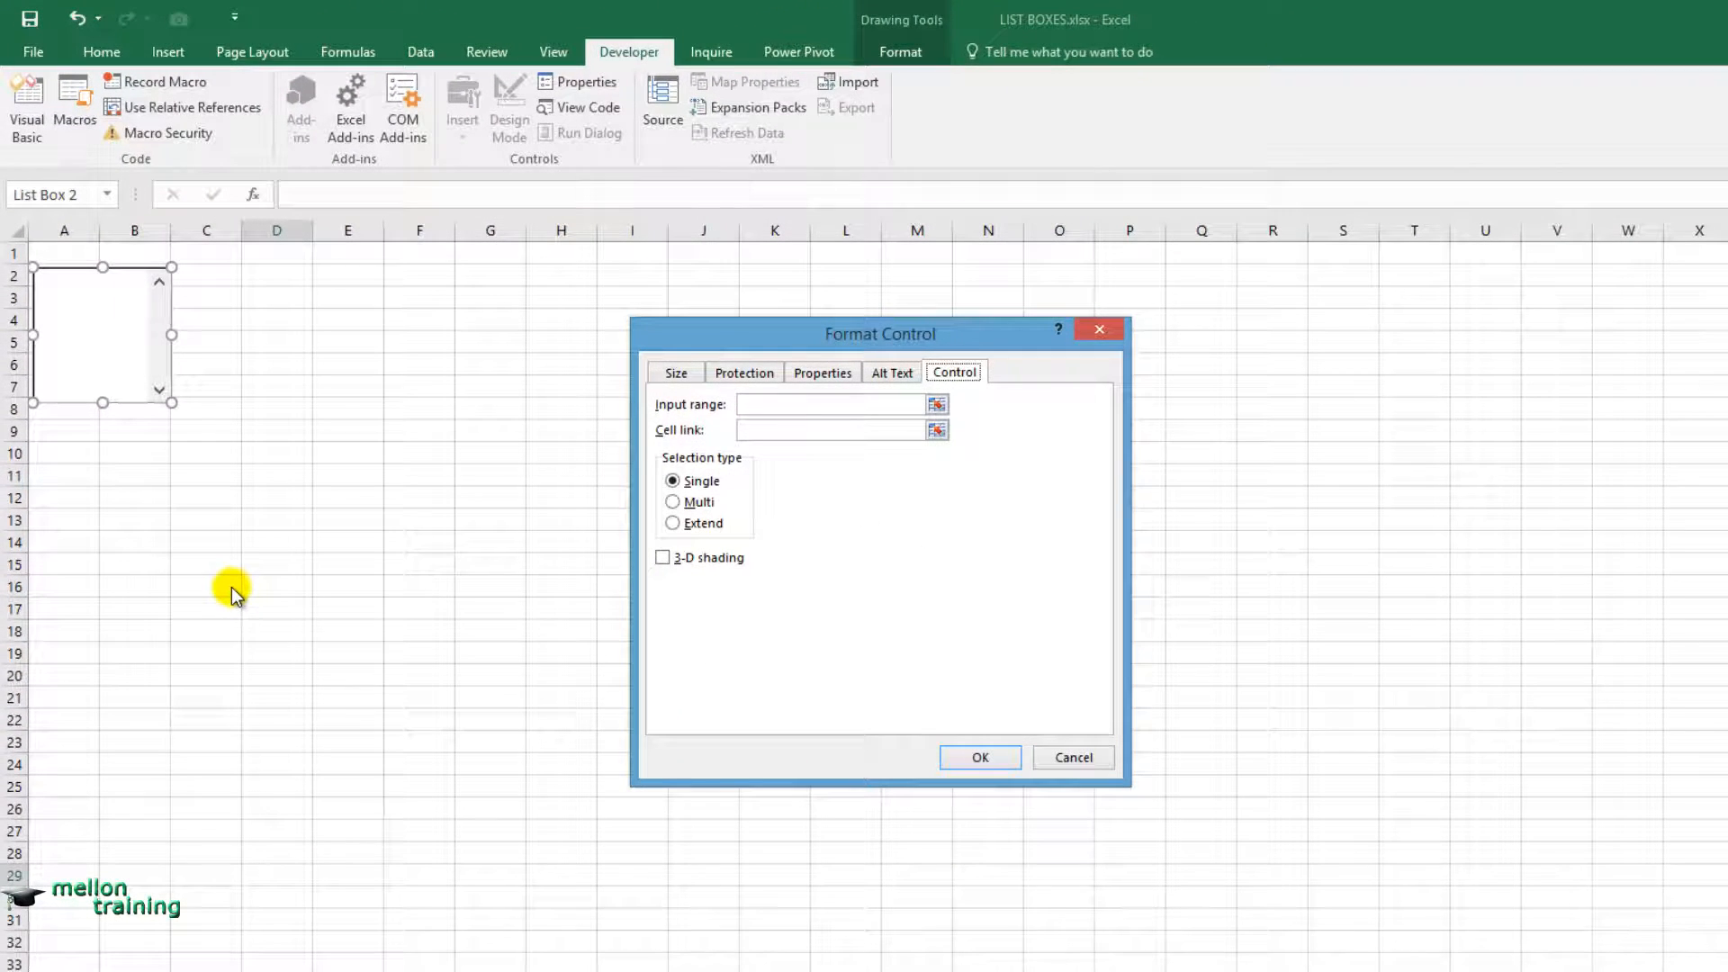
pyautogui.click(936, 406)
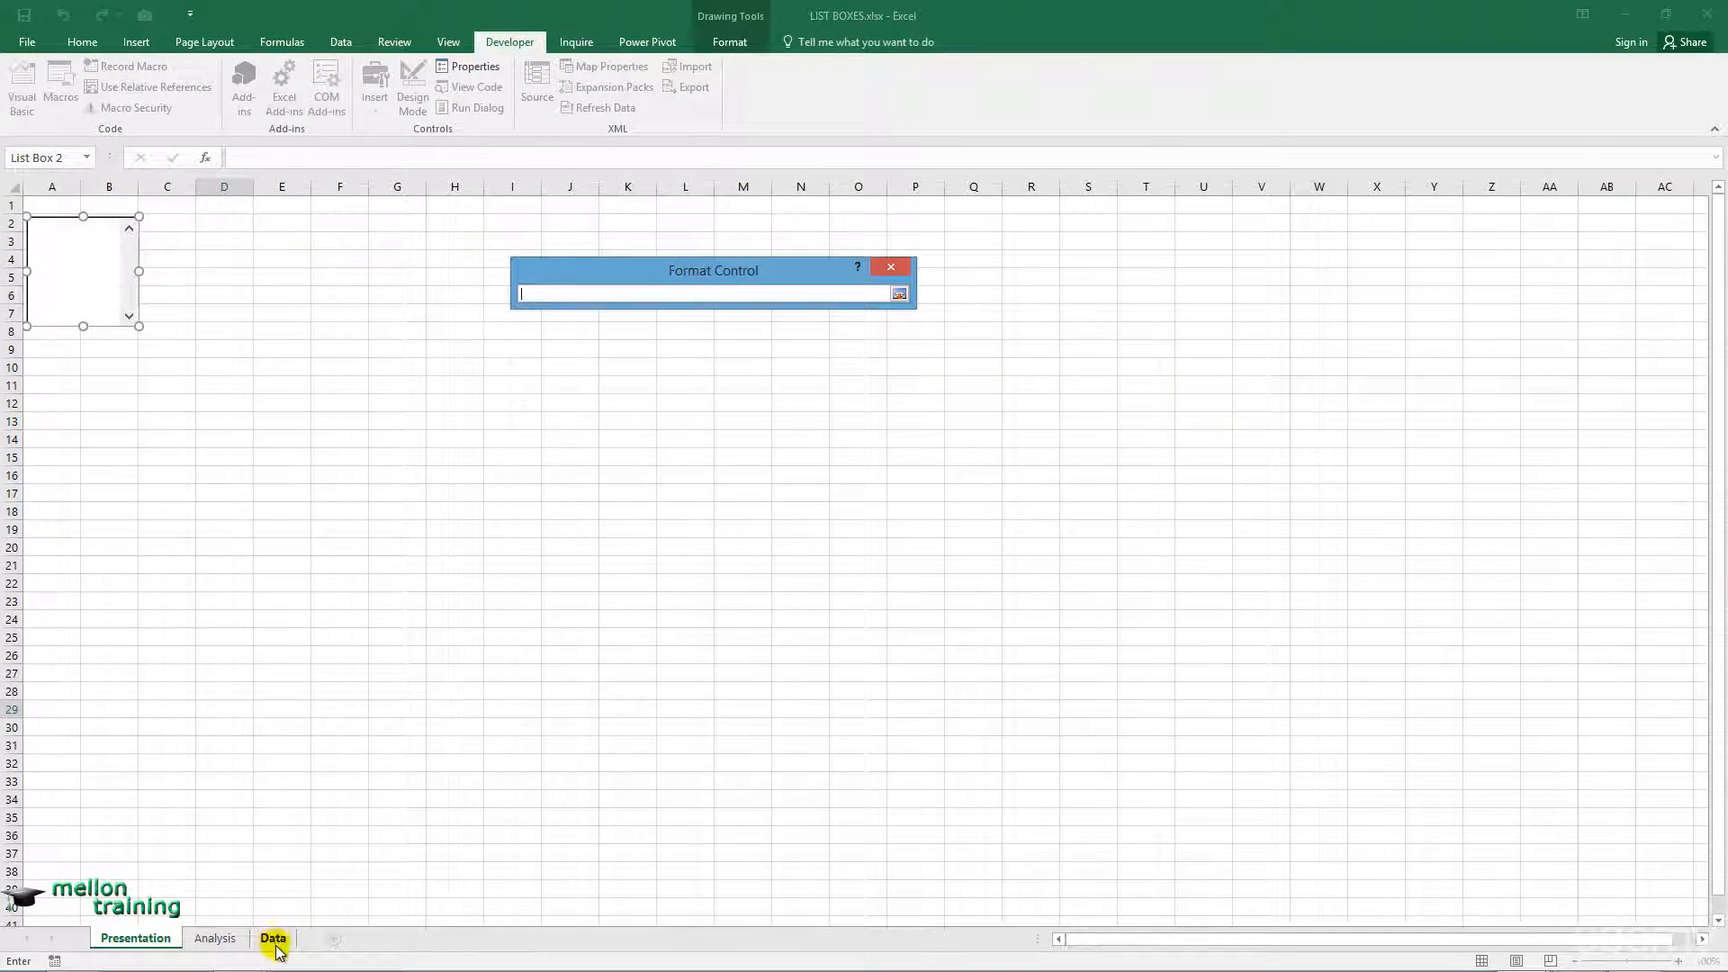
pyautogui.click(272, 939)
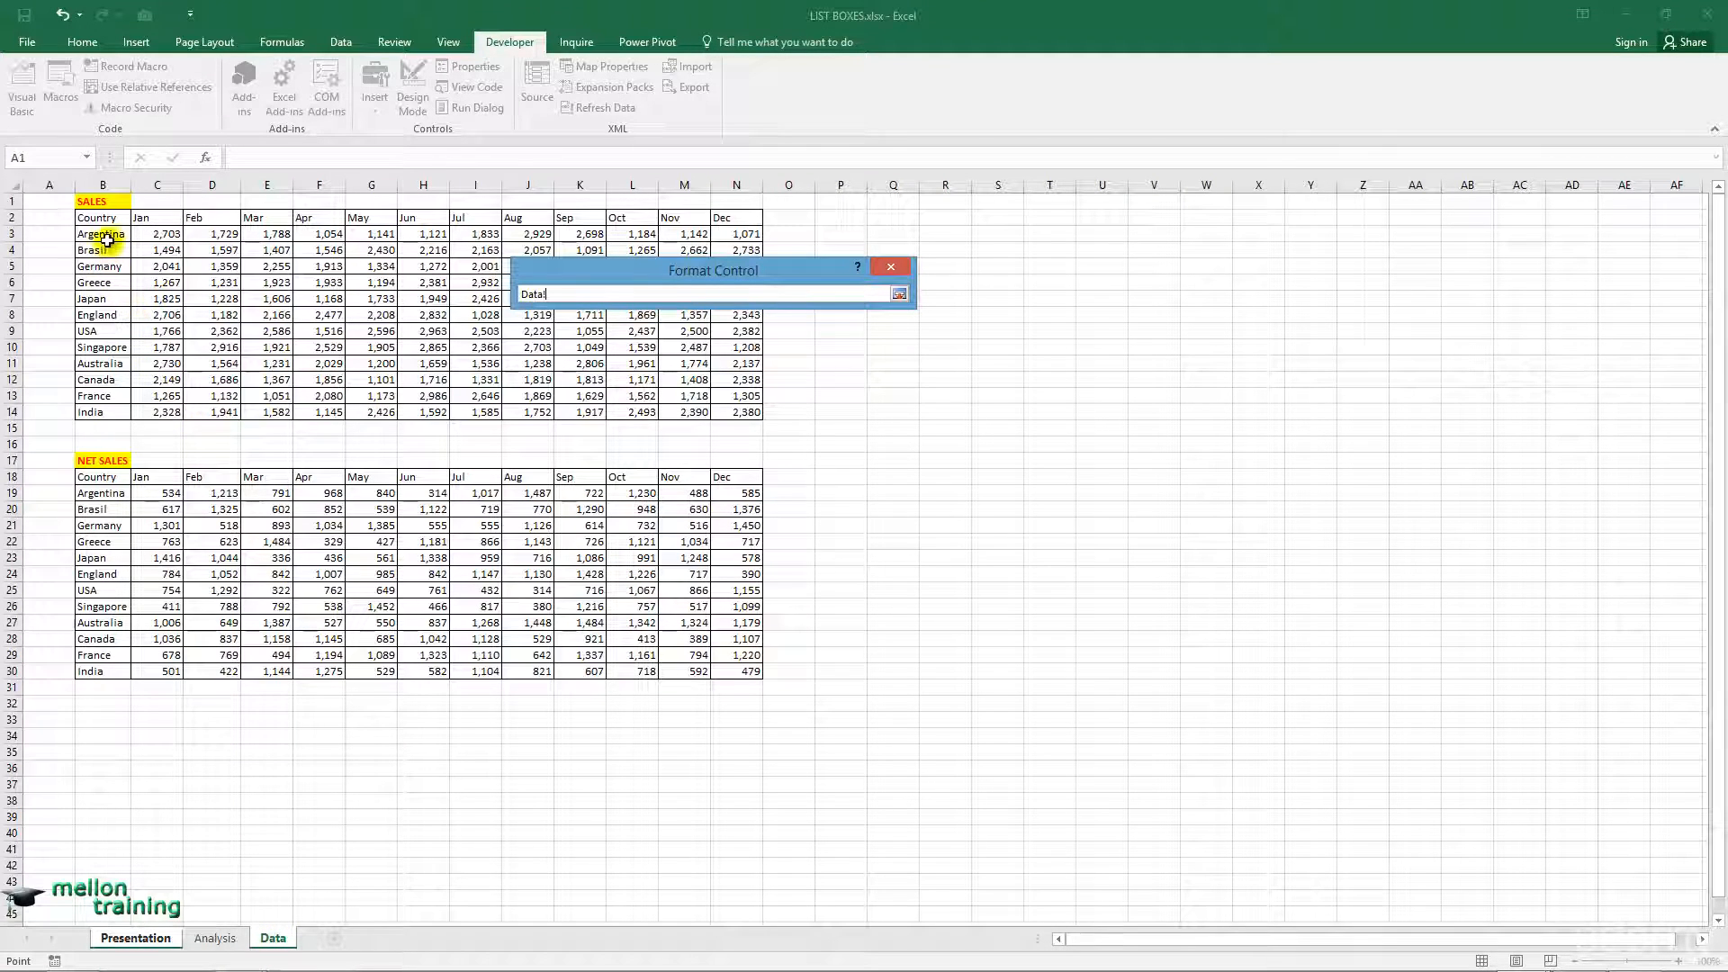
pyautogui.moveTo(106, 231); pyautogui.dragTo(105, 413)
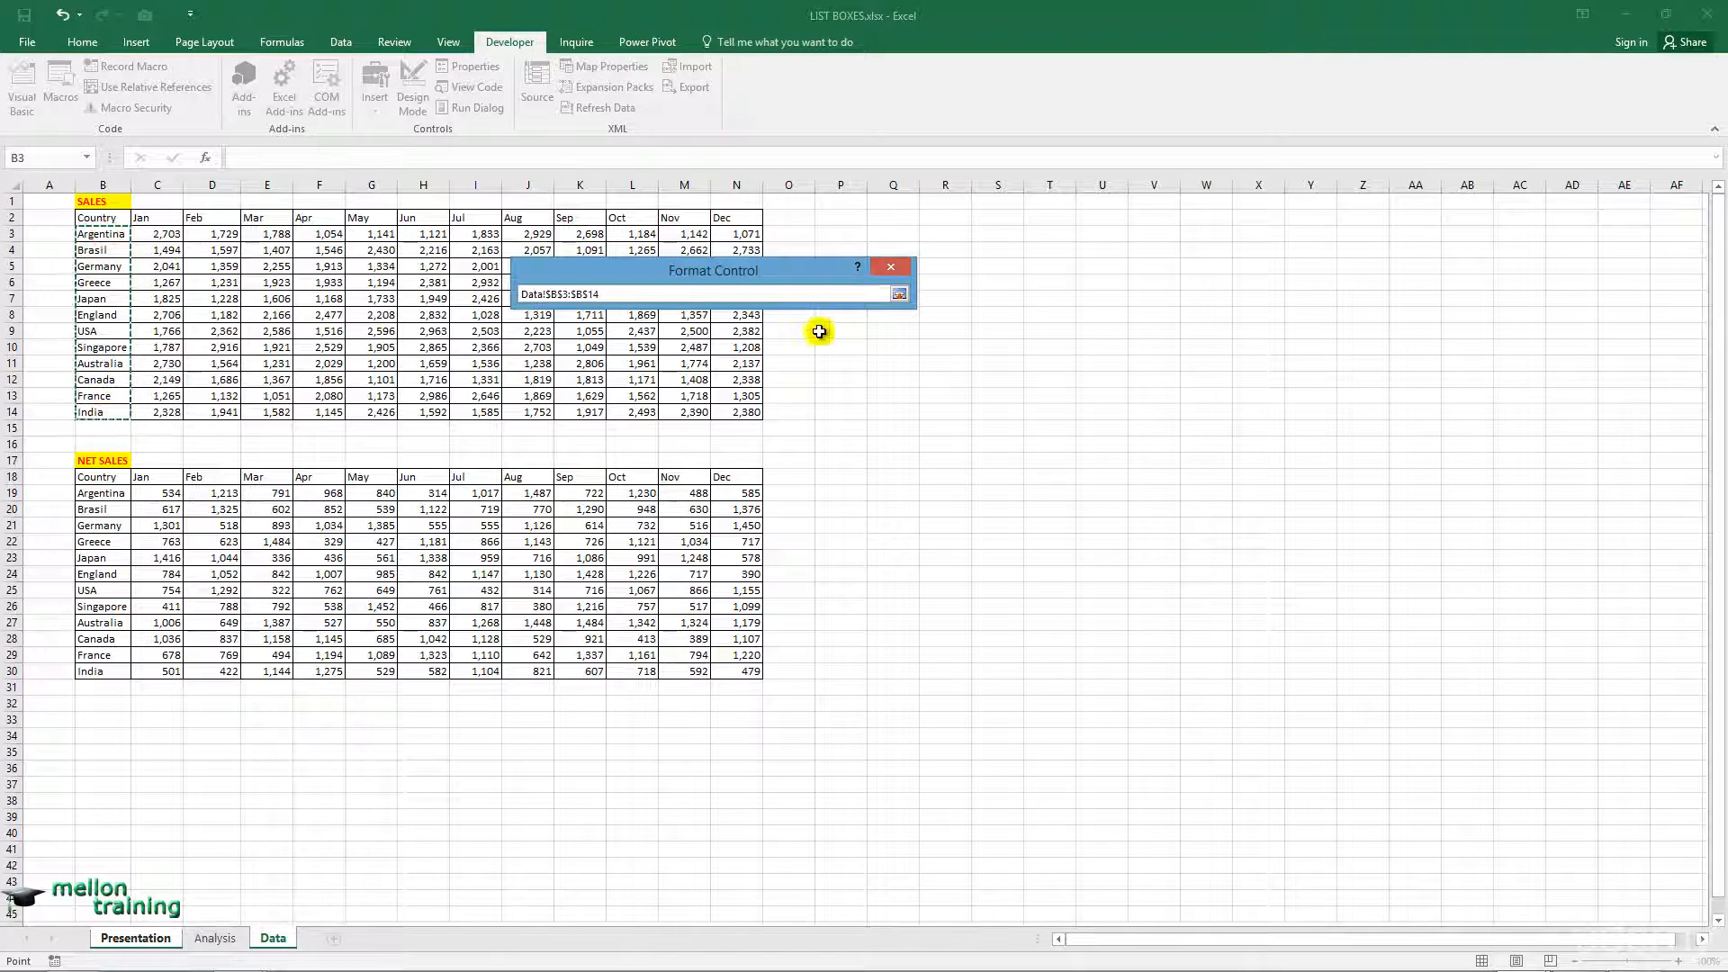
pyautogui.click(899, 293)
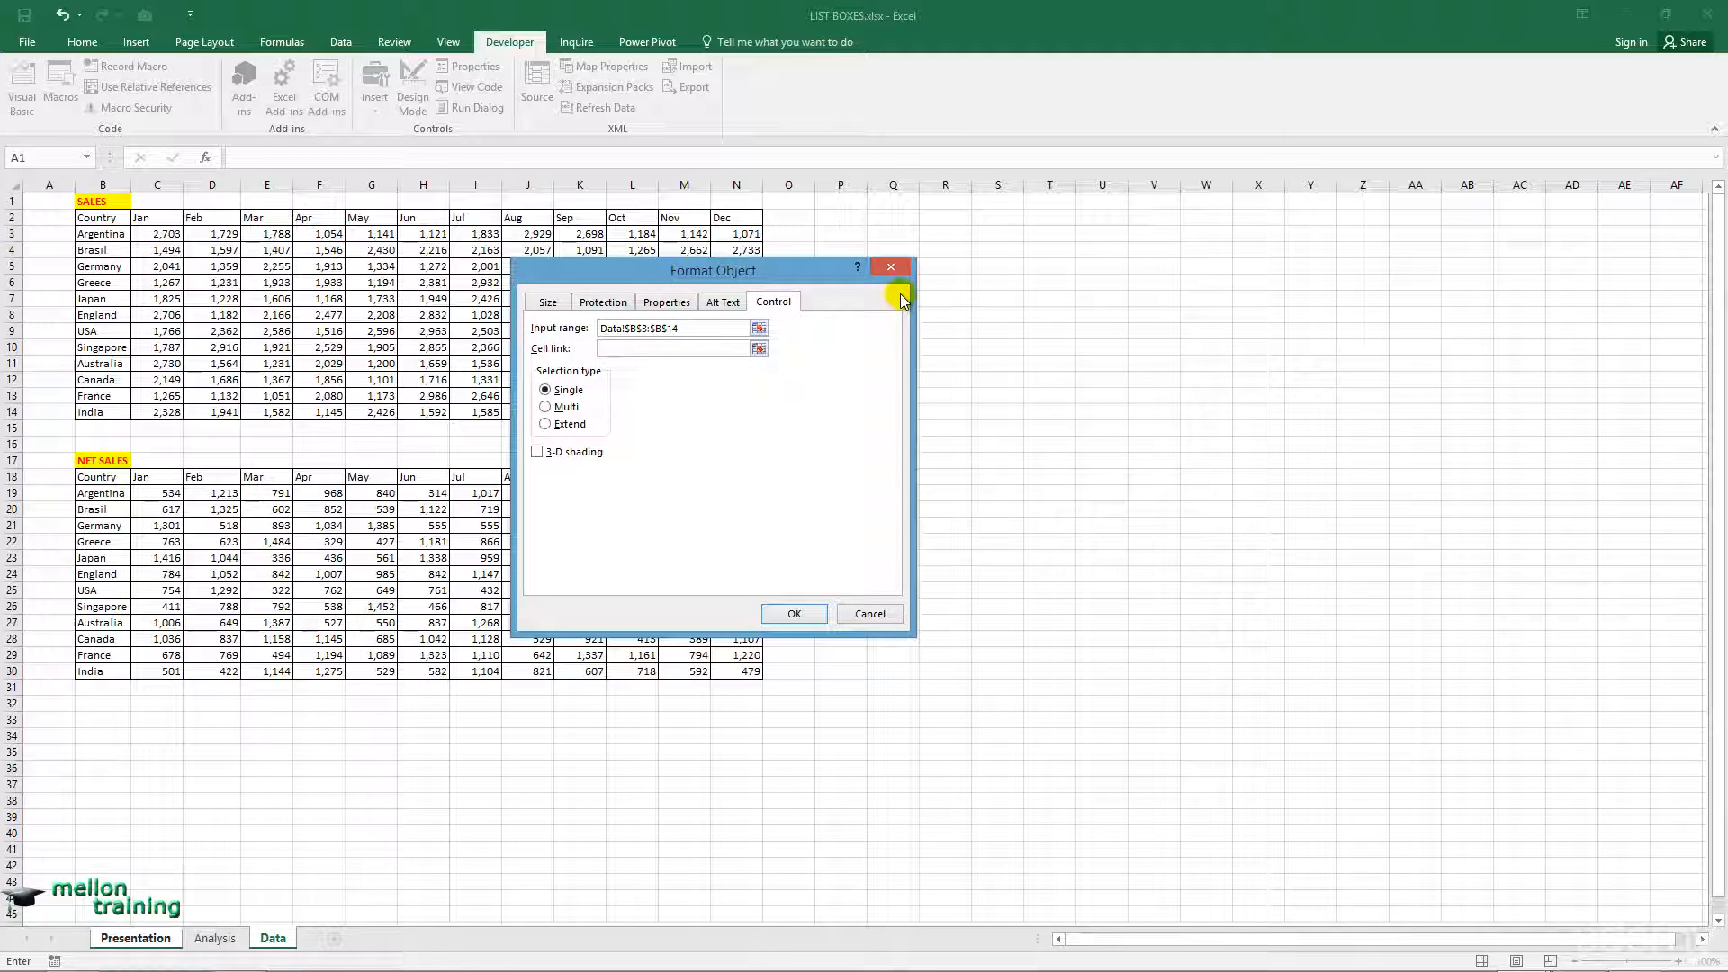
# Set the list box's cell link to Analysis!$A$2 and apply the settings with 3-D shading enabled.
pyautogui.click(734, 349)
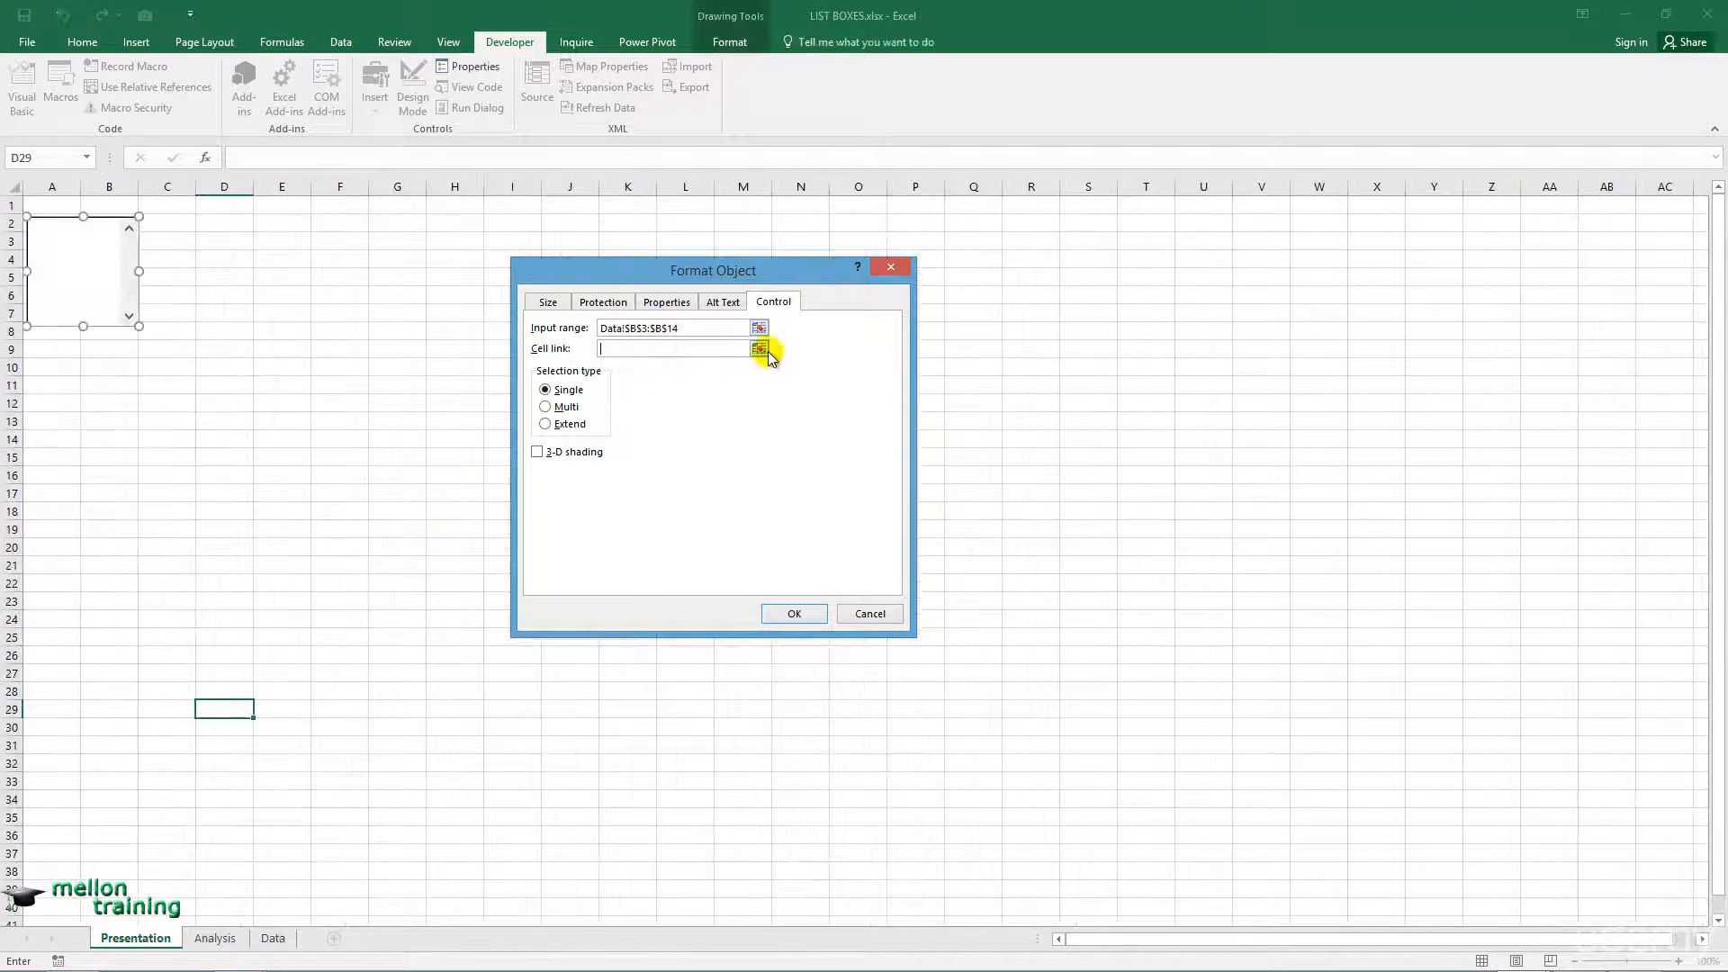
pyautogui.click(761, 351)
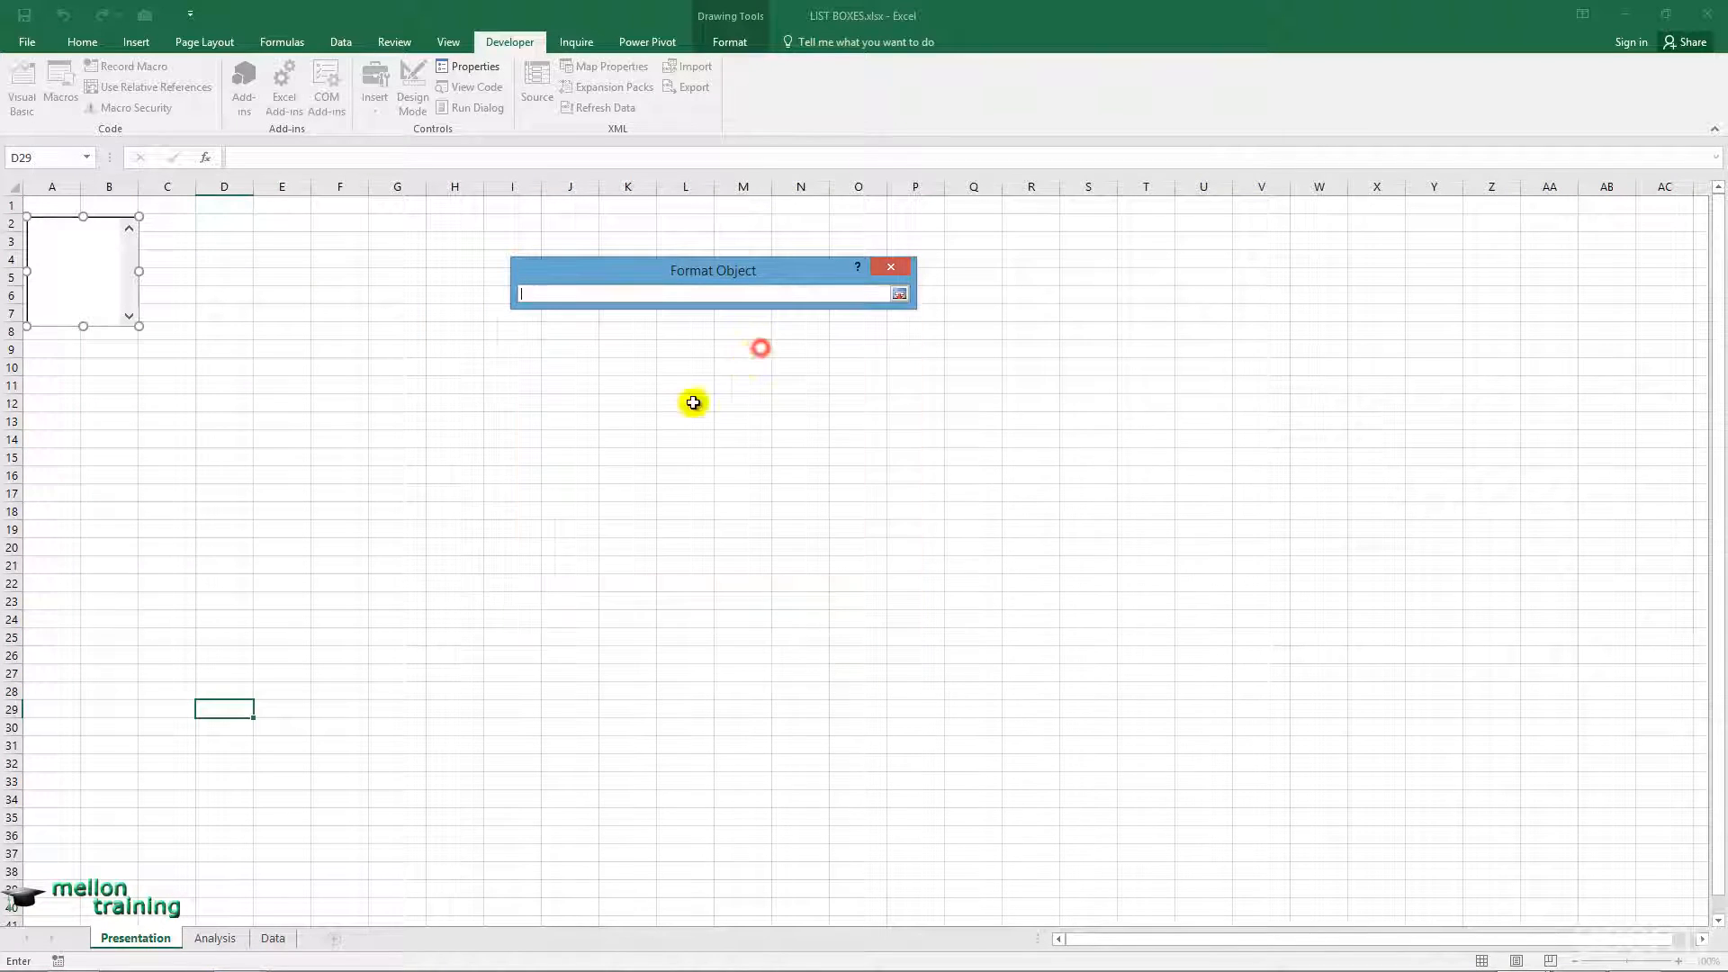
pyautogui.click(216, 938)
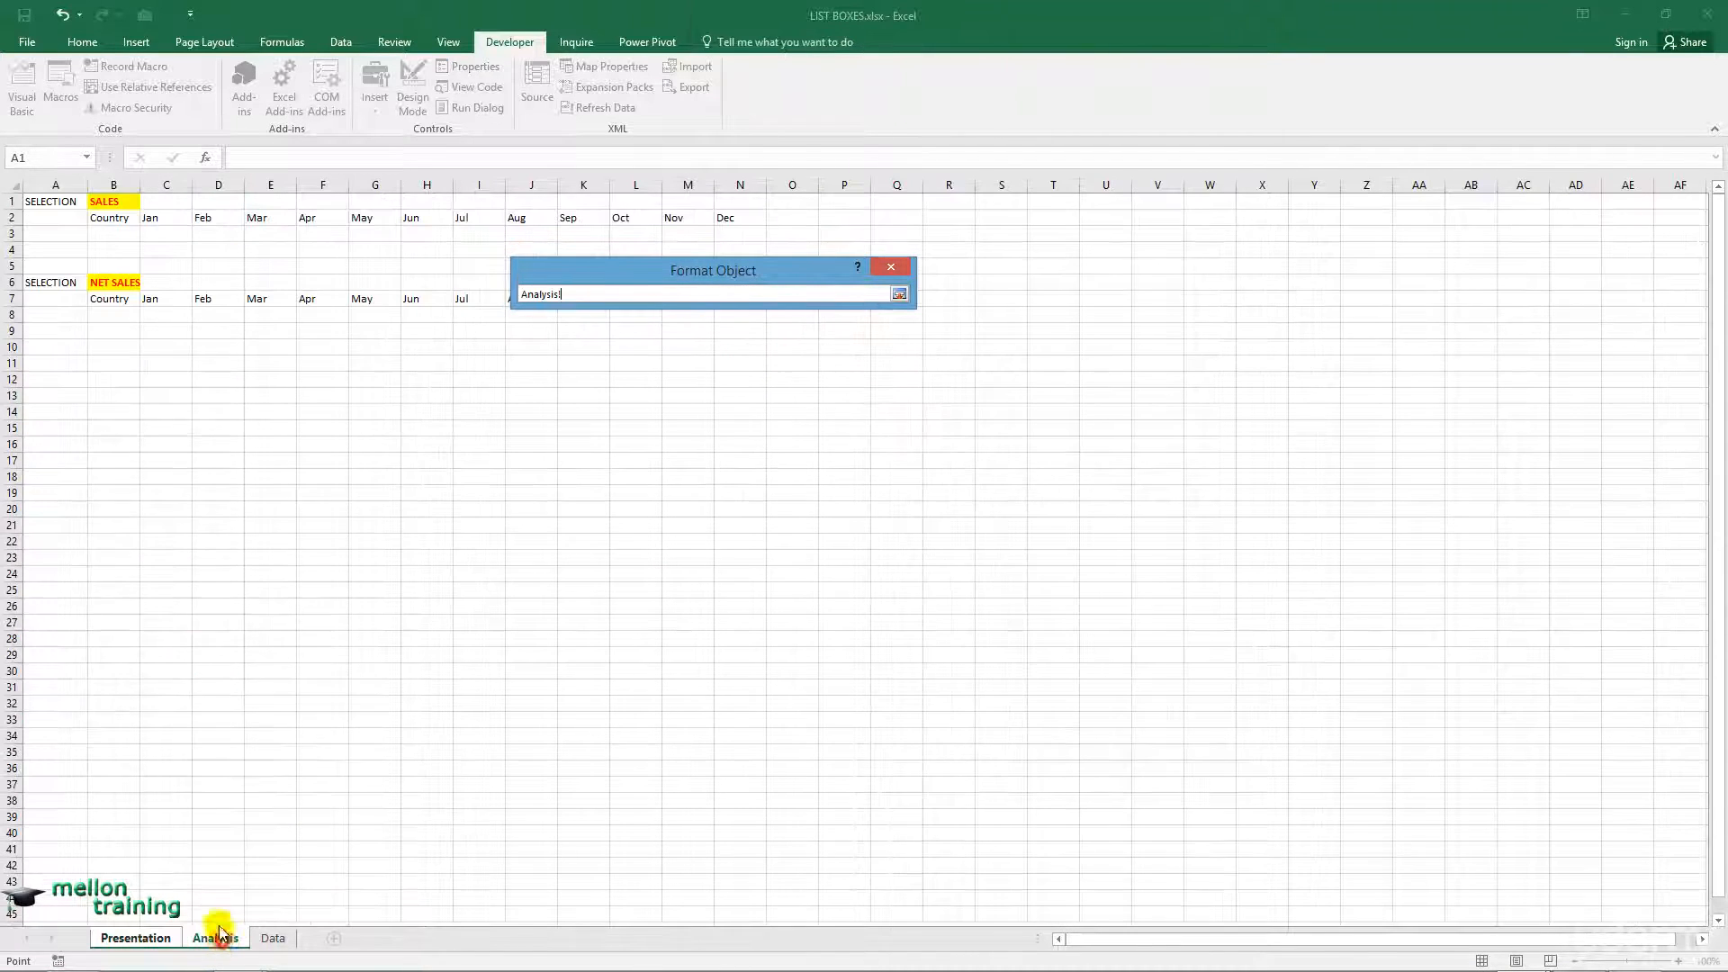
pyautogui.click(51, 217)
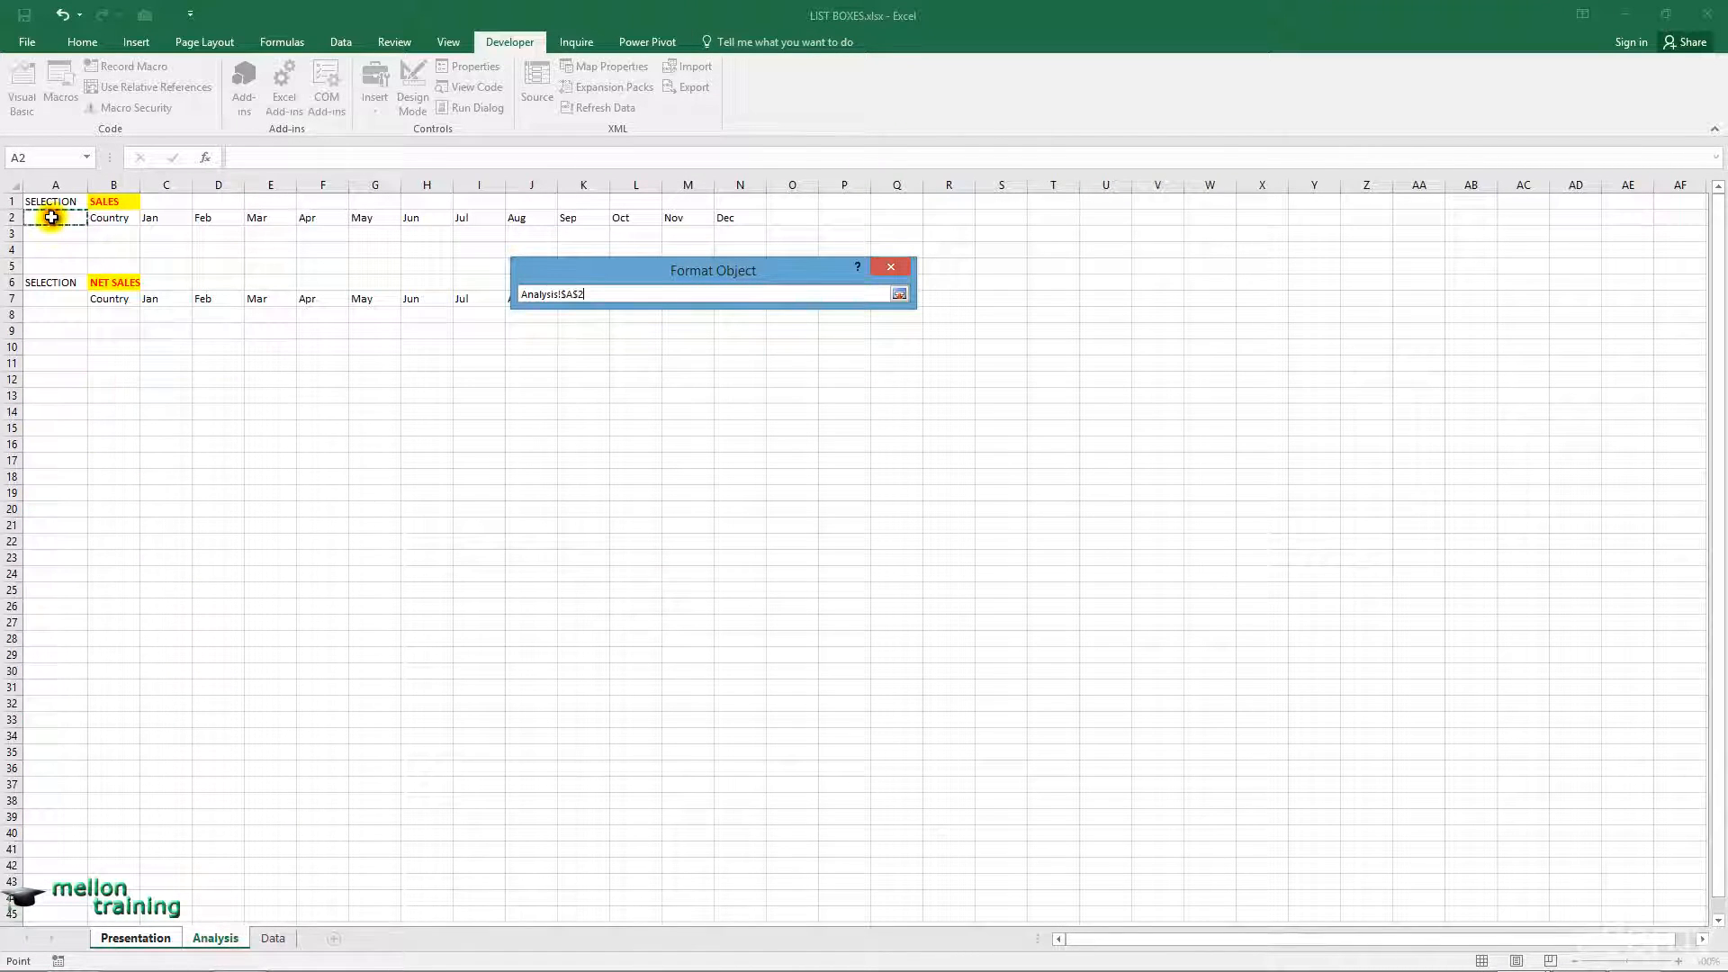
pyautogui.click(900, 295)
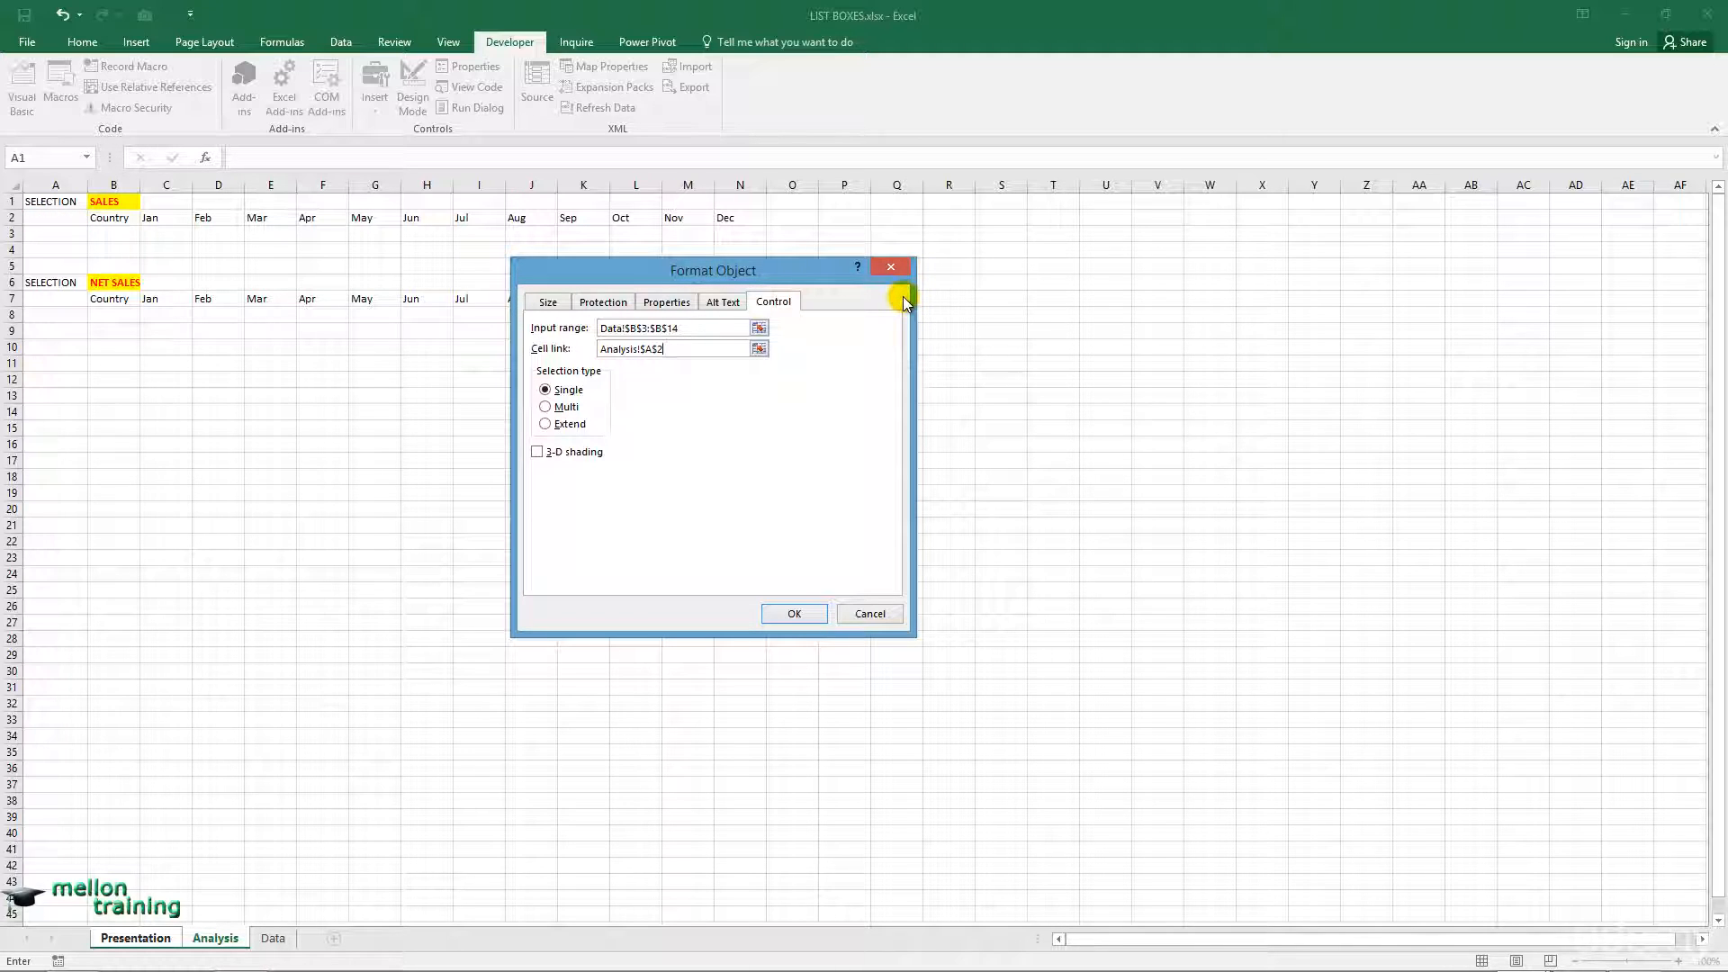
pyautogui.click(538, 453)
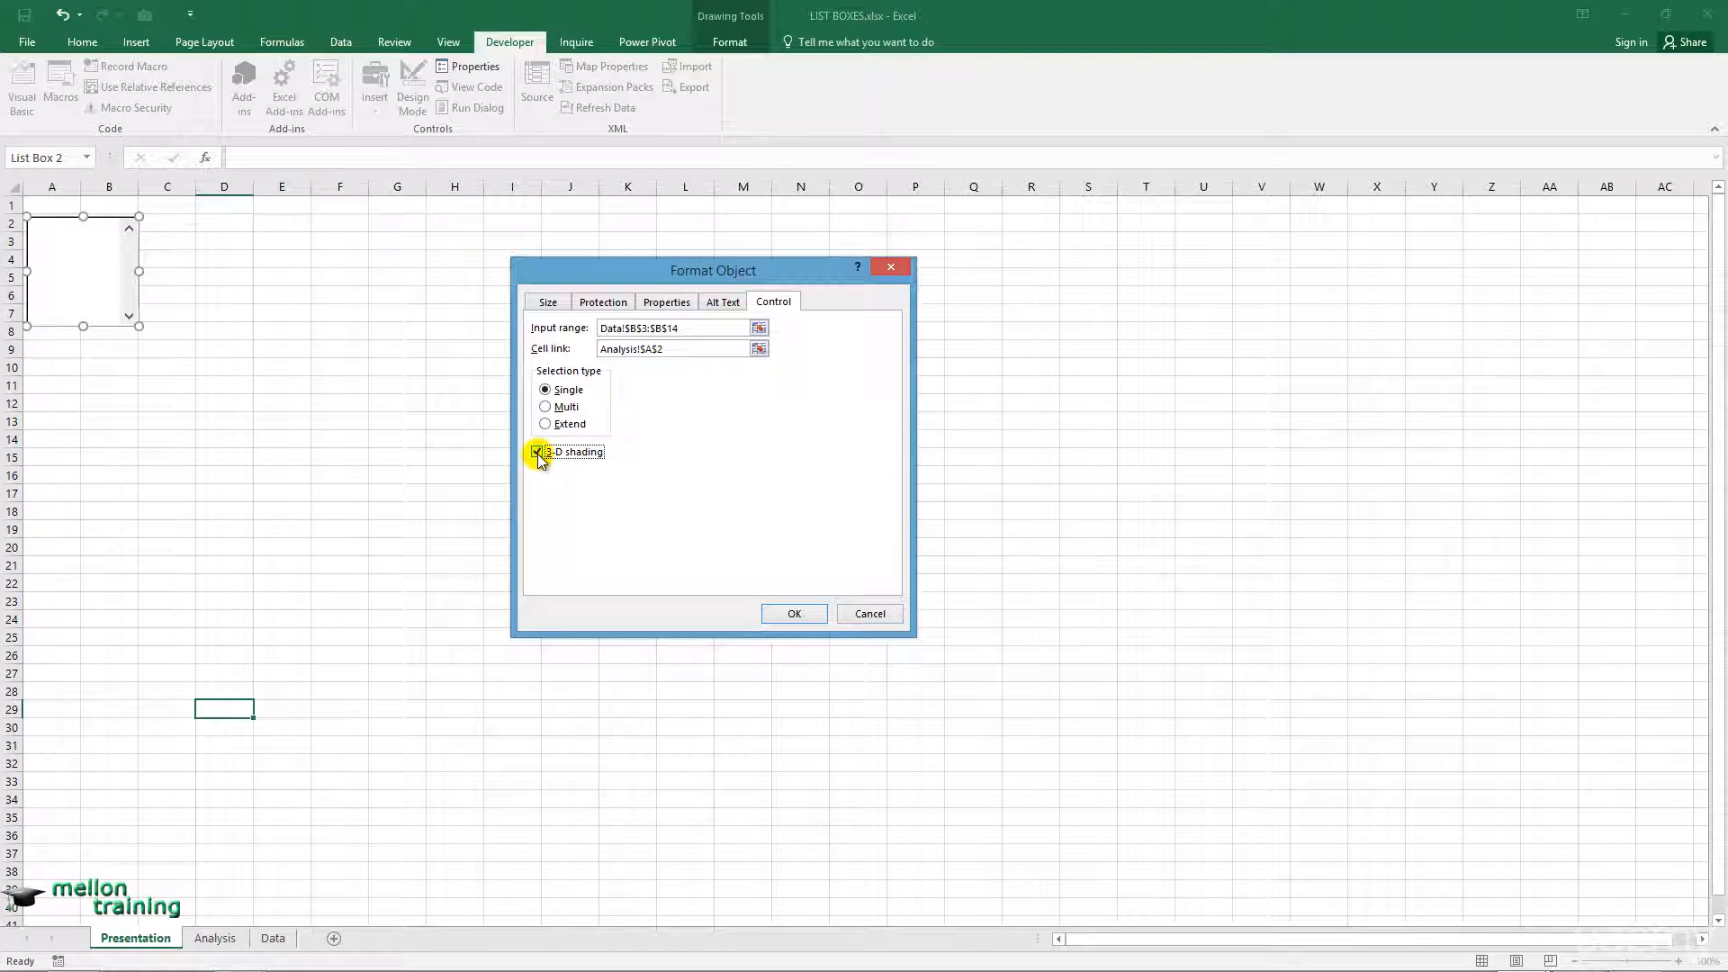
pyautogui.click(793, 614)
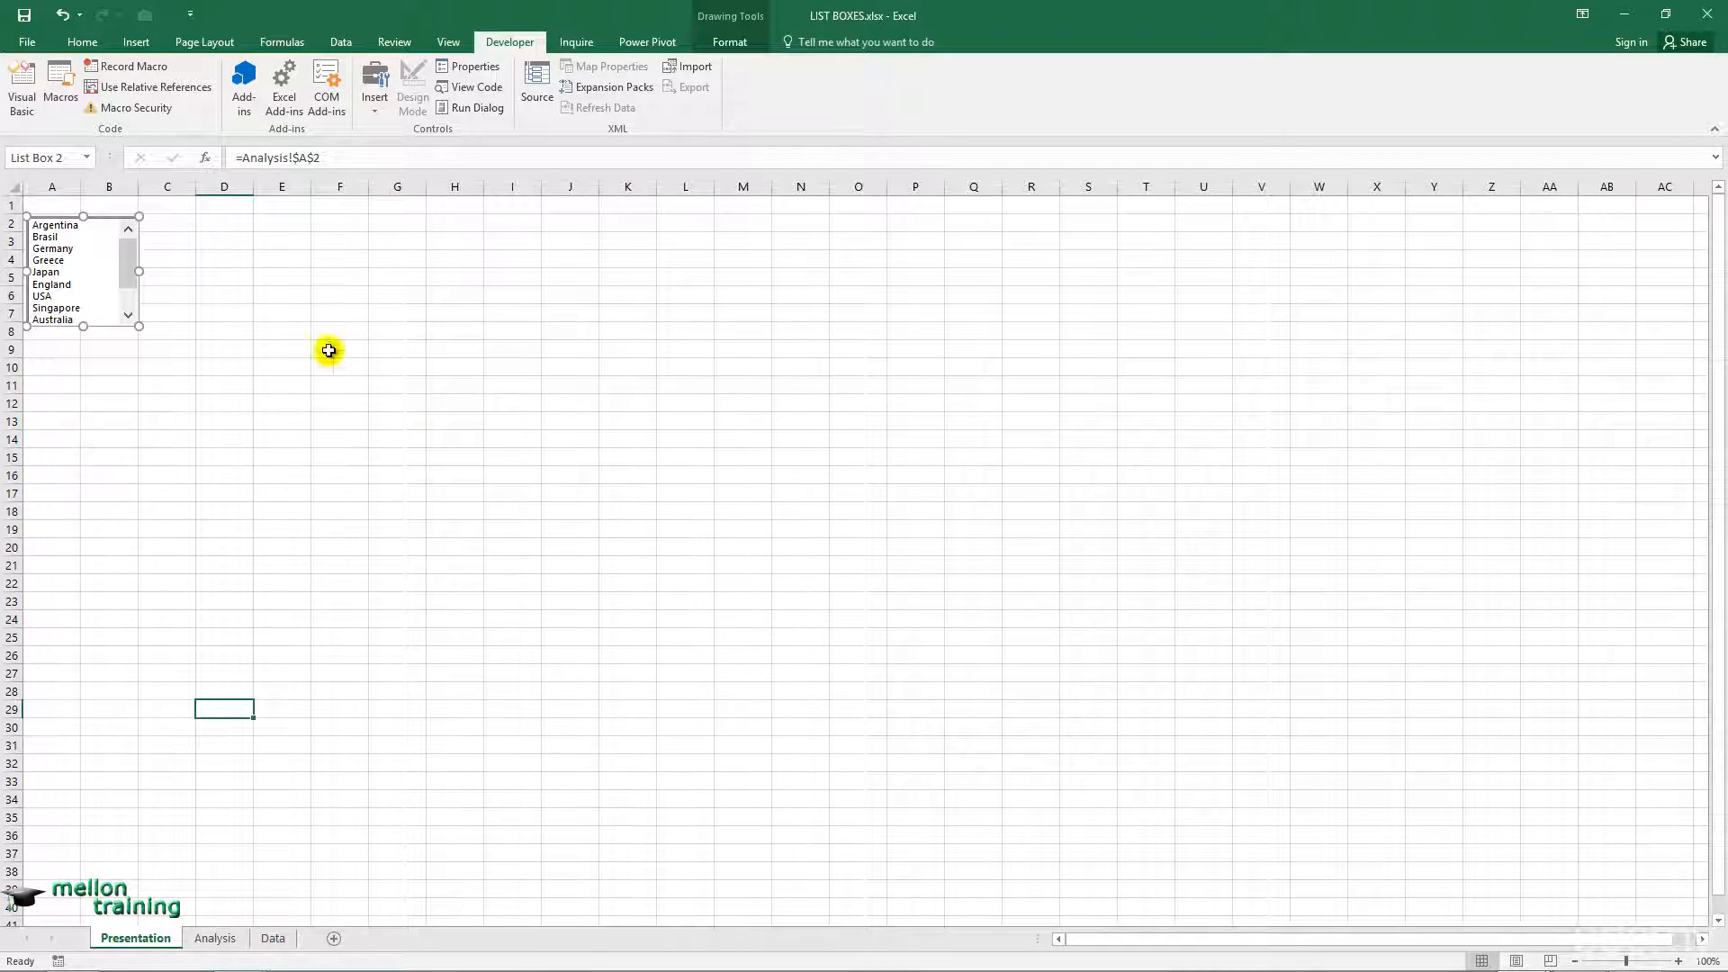
# Test the list box by choosing Germany and check the linked cell A2 on the Analysis sheet.
pyautogui.click(200, 295)
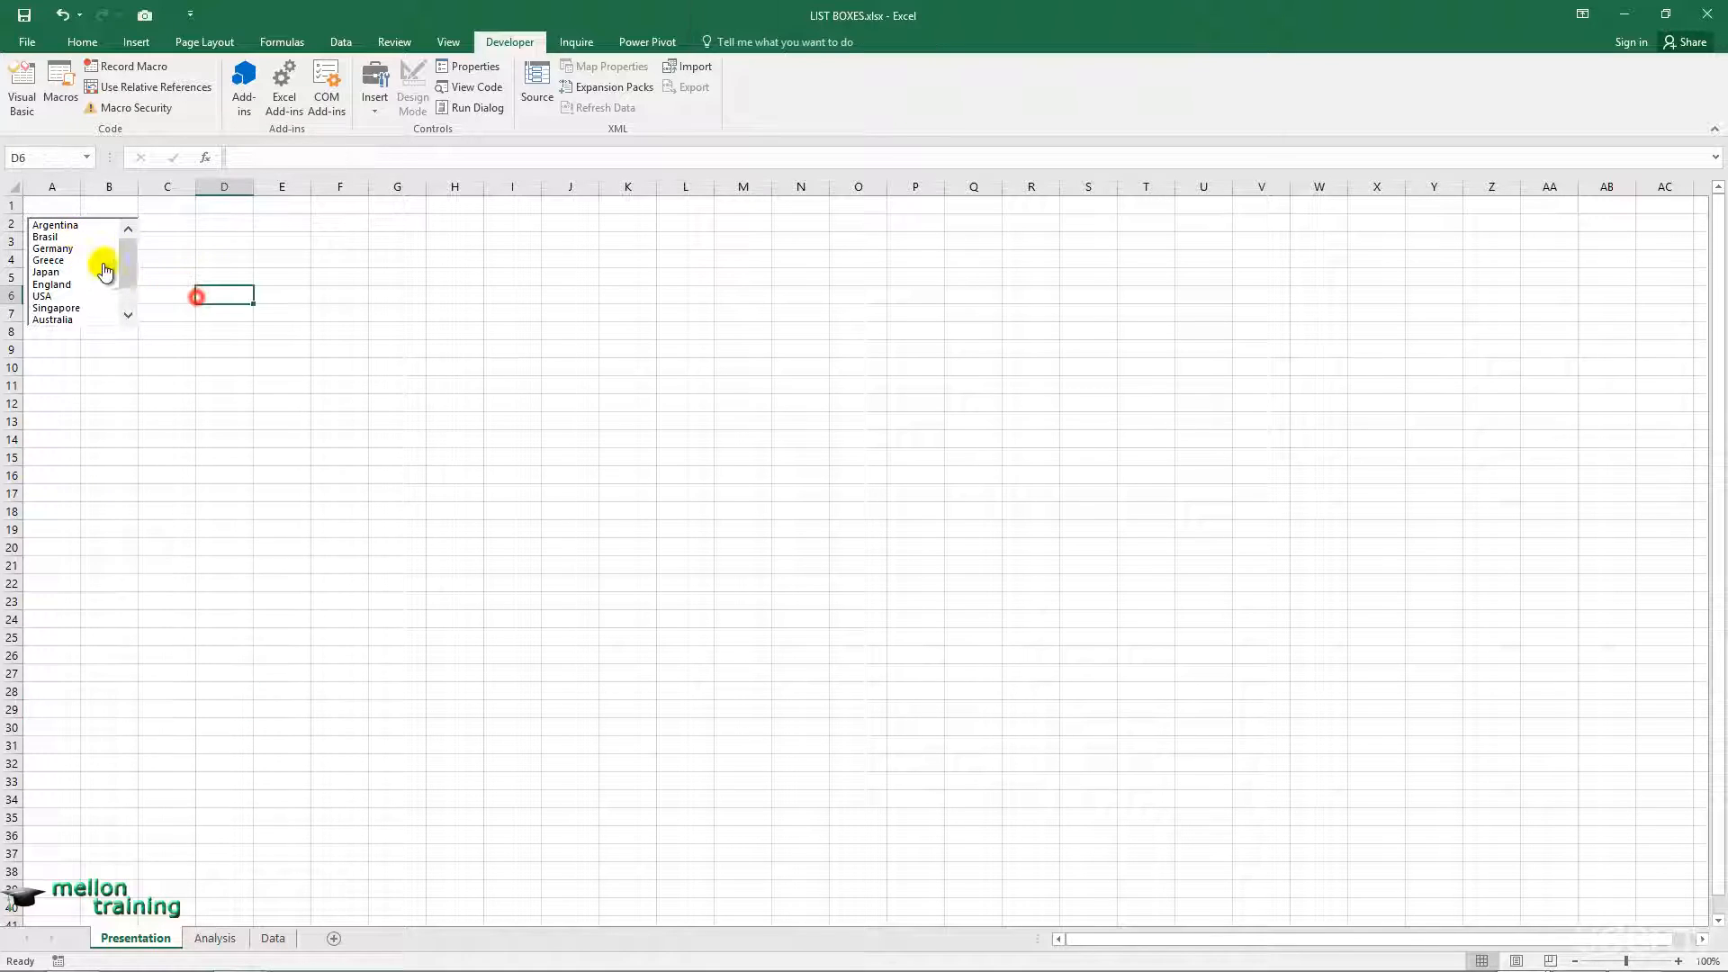
pyautogui.click(79, 250)
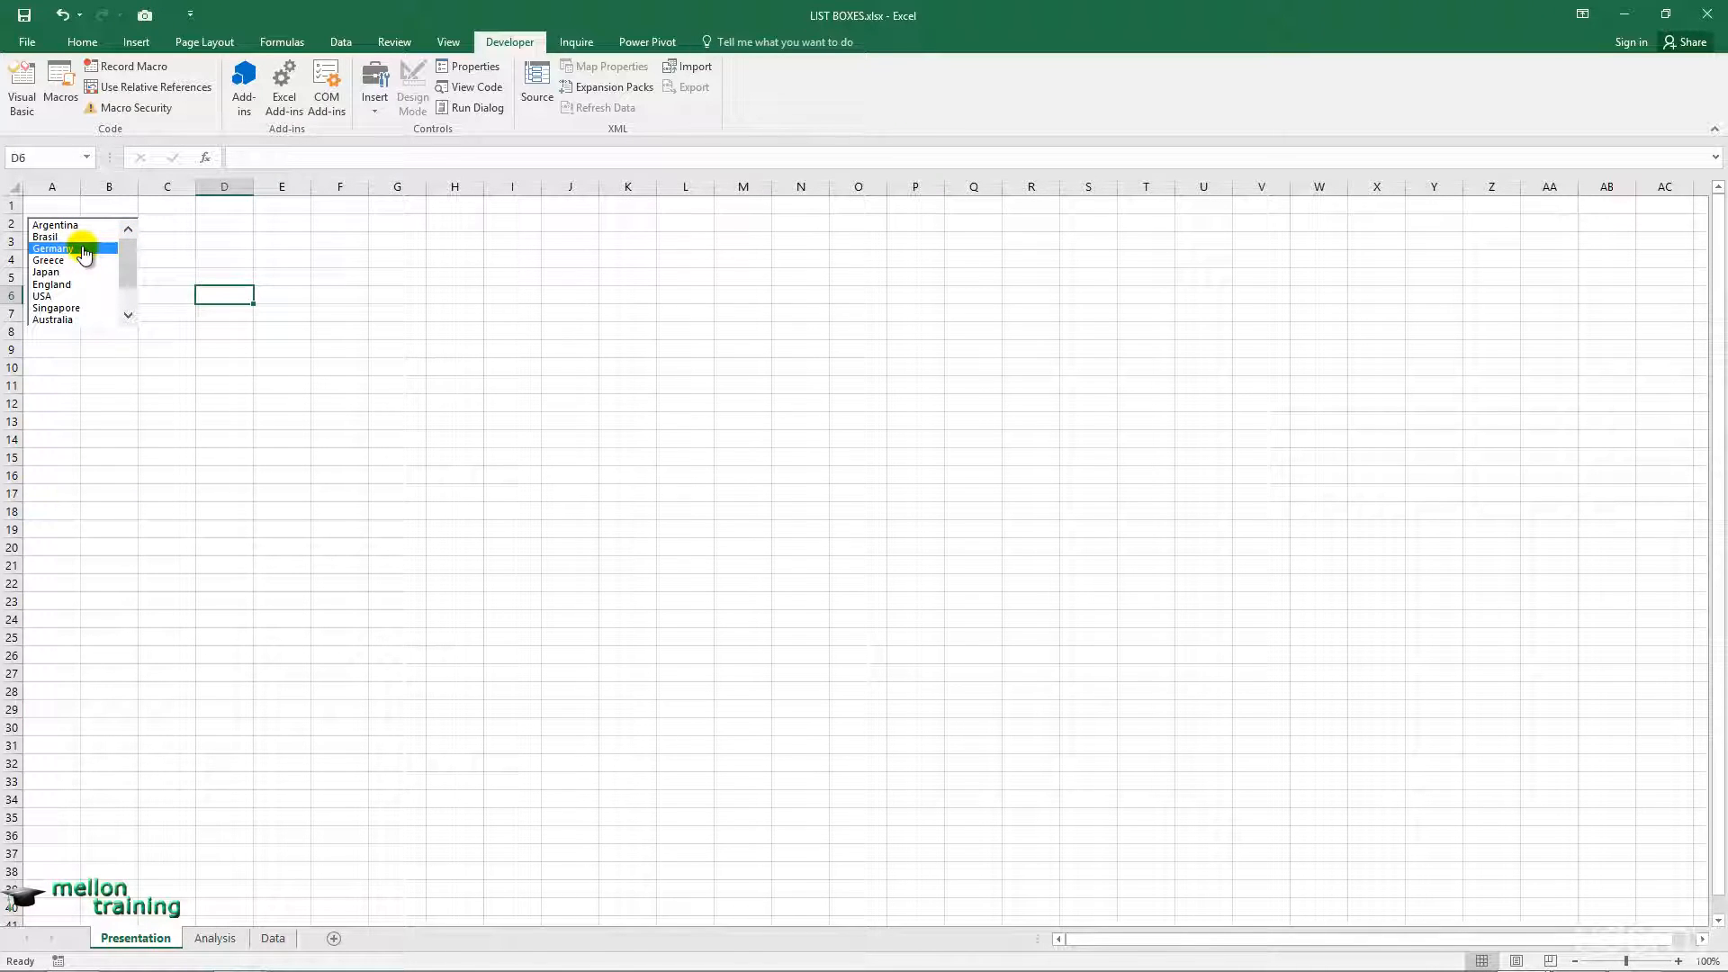
pyautogui.click(223, 941)
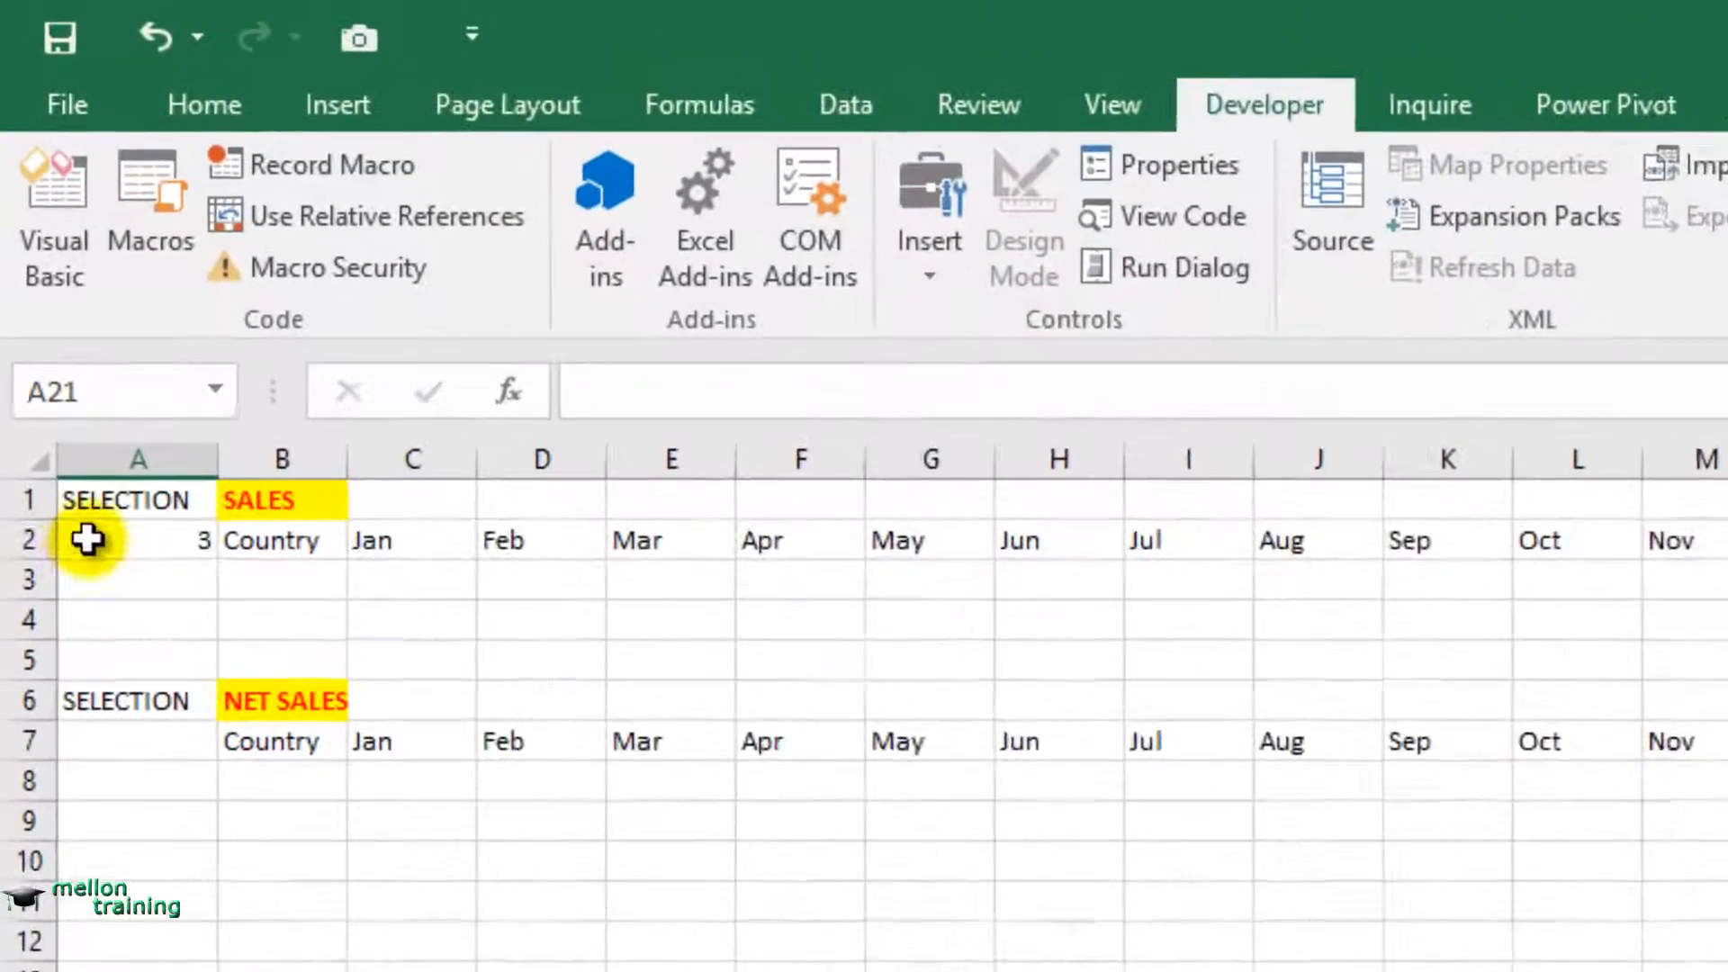
pyautogui.click(36, 217)
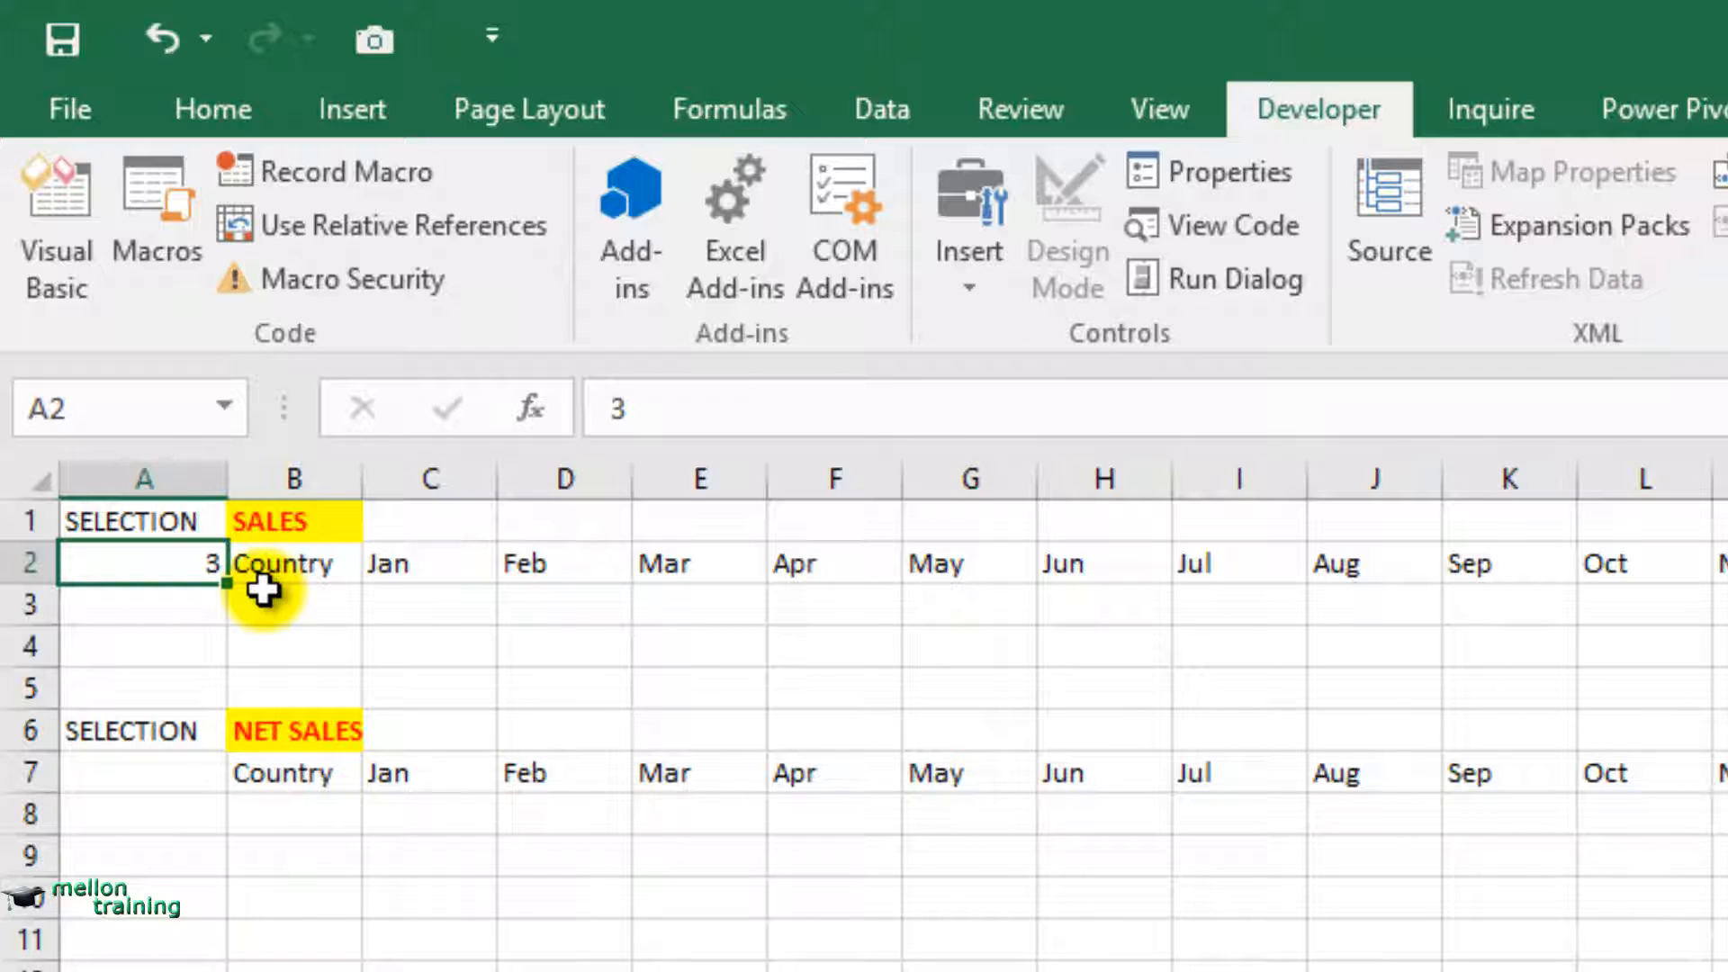
# Enter =INDEX(Data!B3:B14,Analysis!A2) in cell B3 of the Analysis sheet to return the selected country.
pyautogui.click(312, 612)
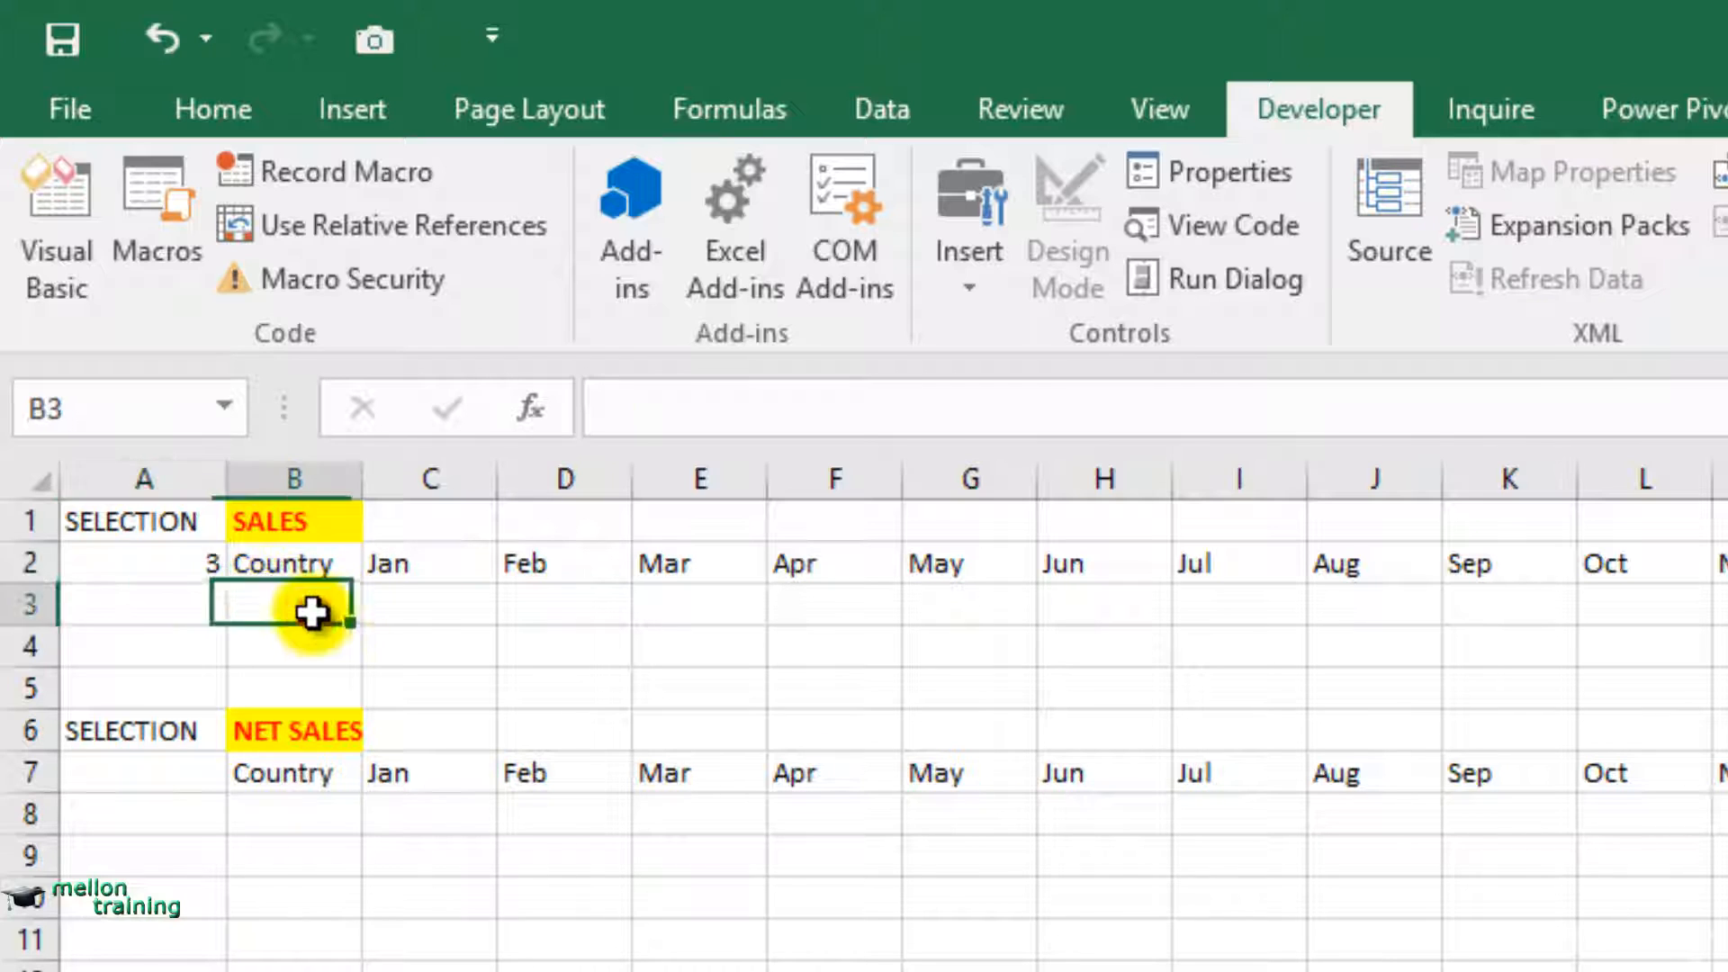
pyautogui.write('=')
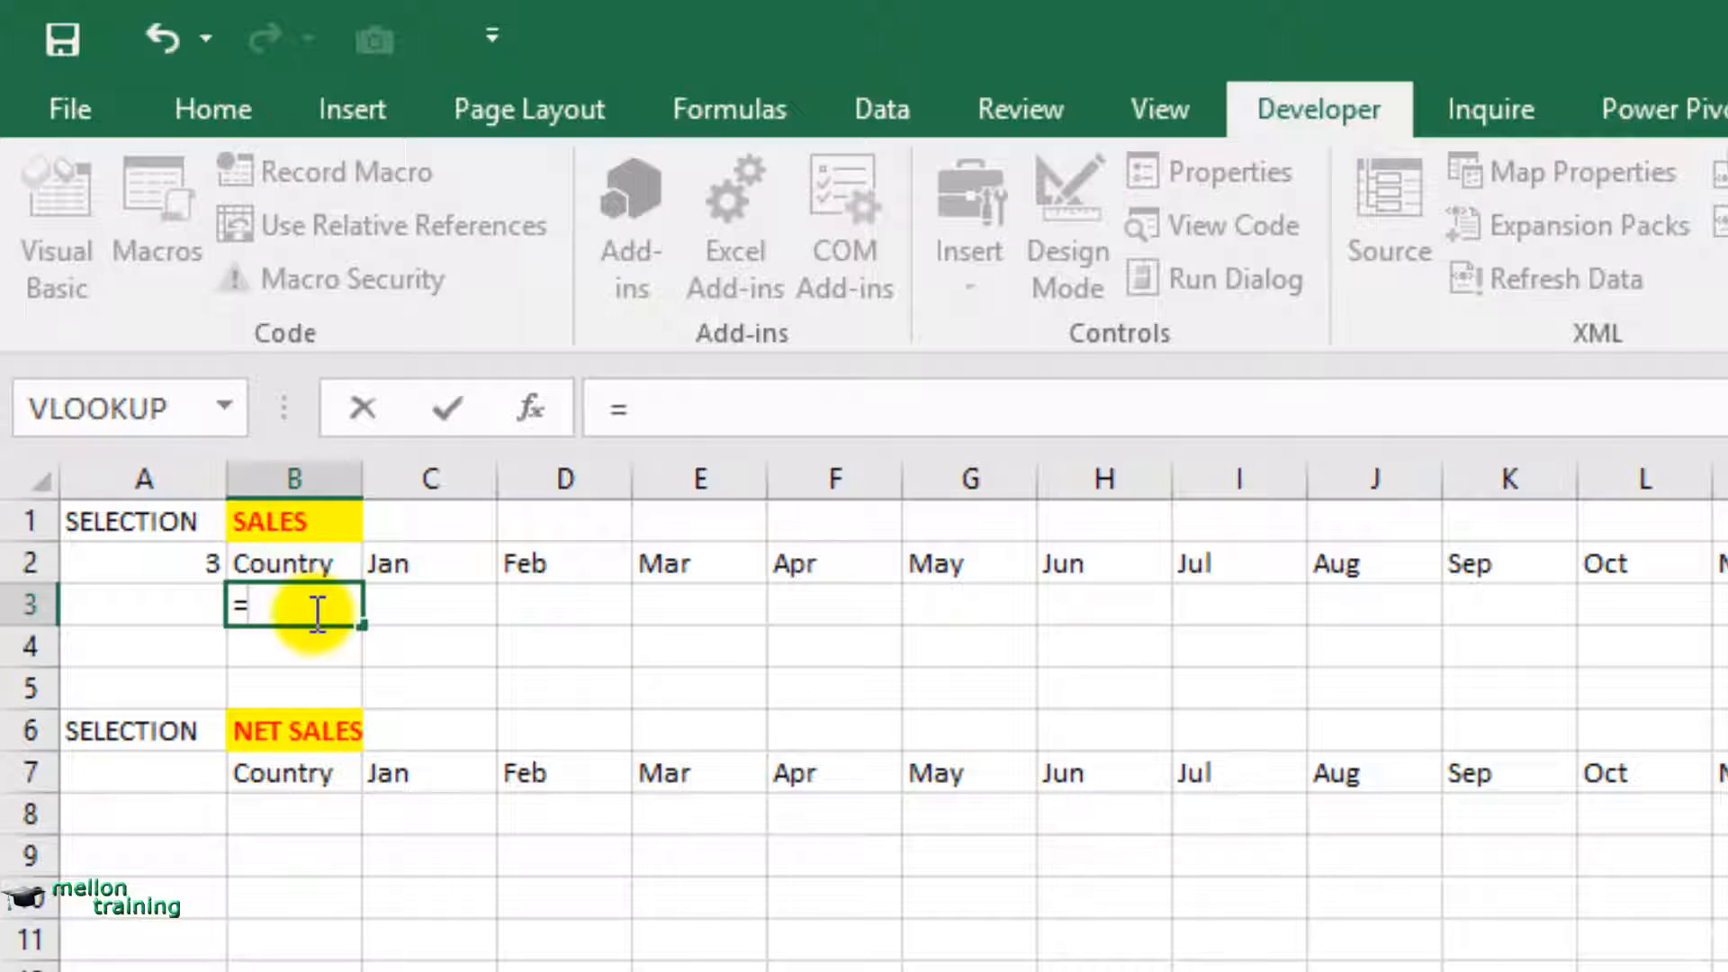
pyautogui.write('INDEX')
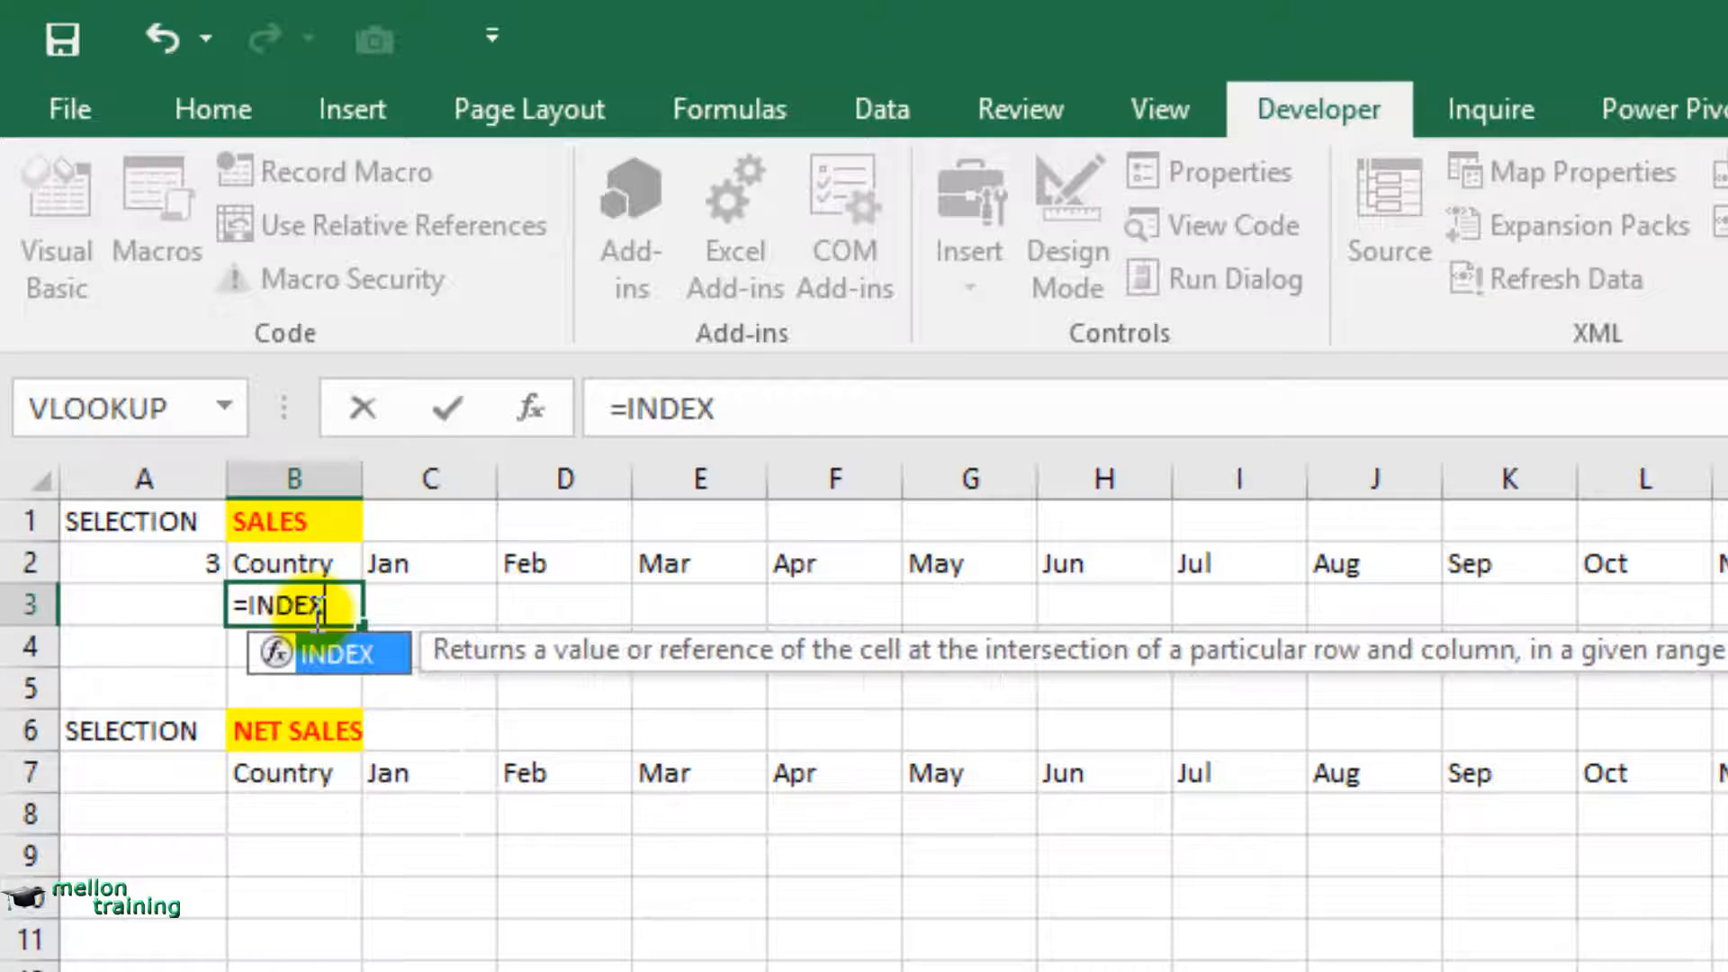
pyautogui.write('(')
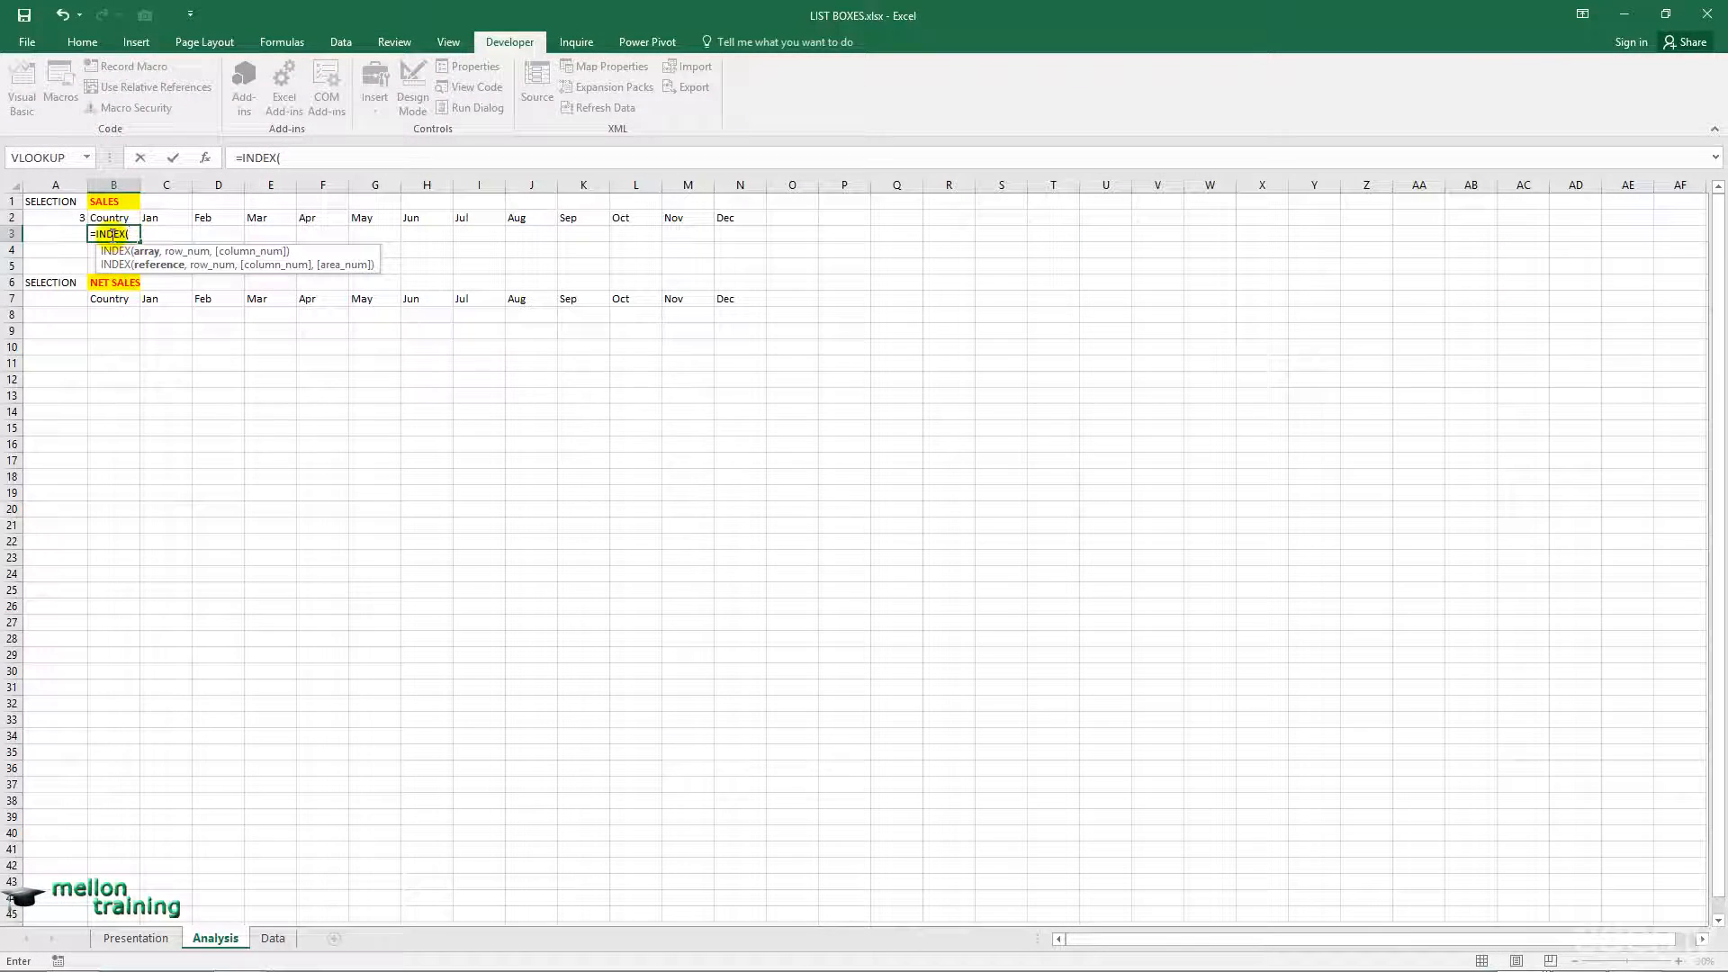
pyautogui.click(273, 938)
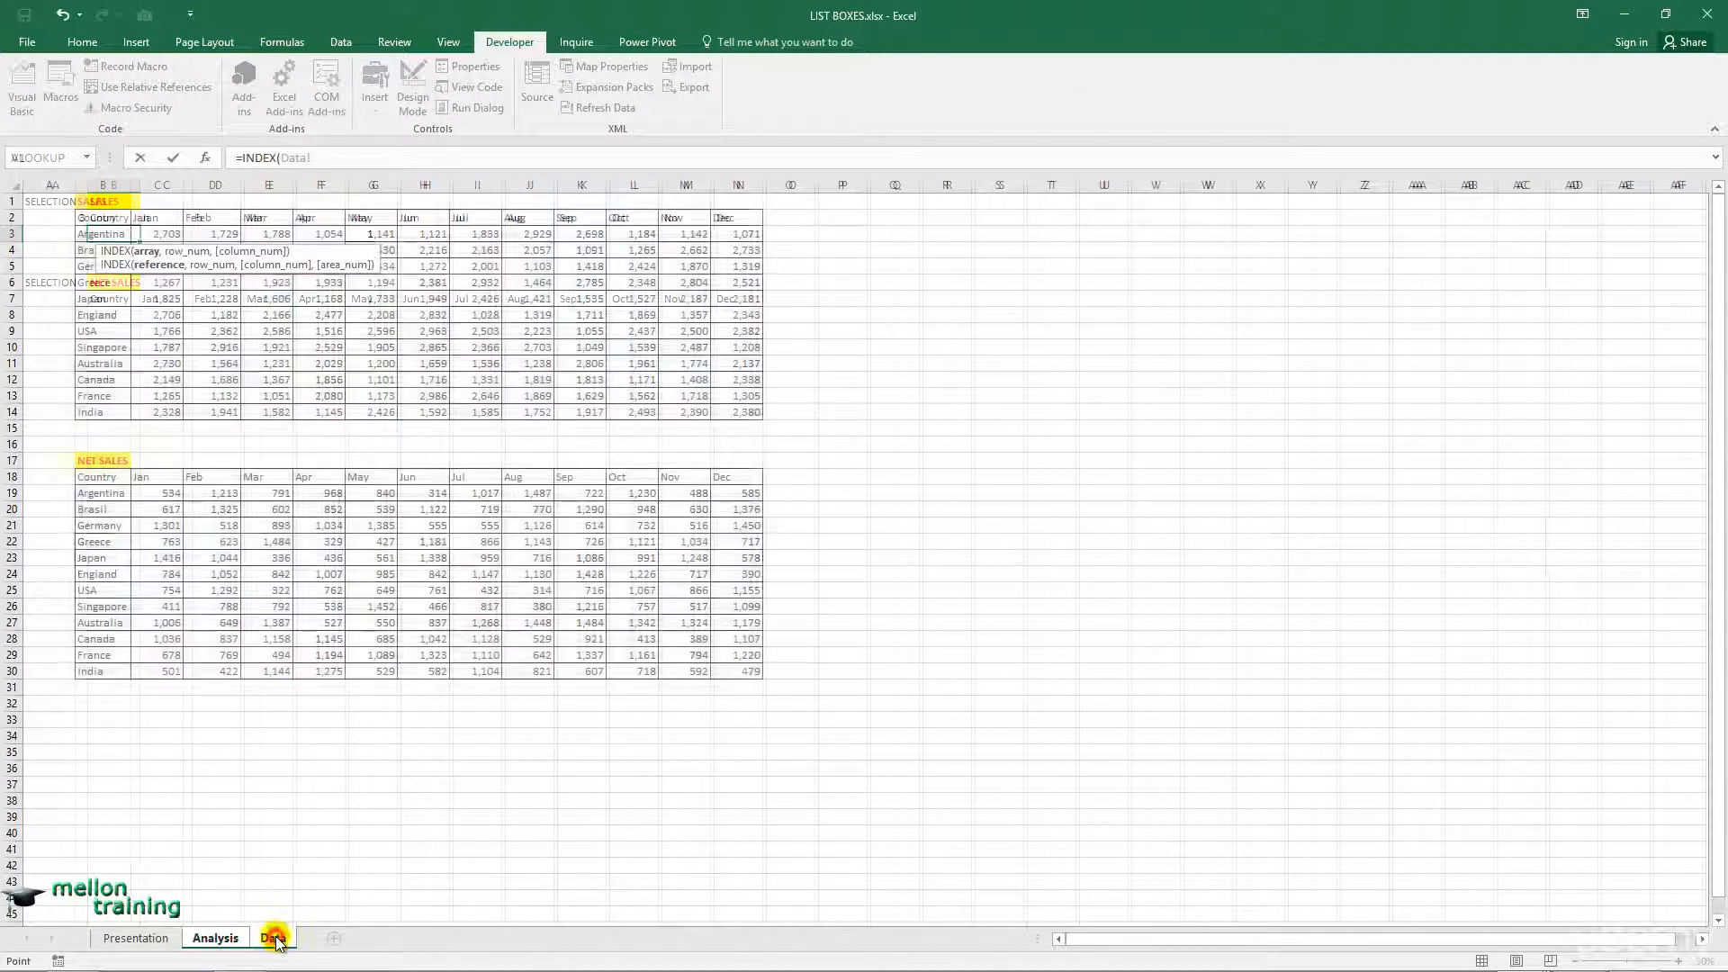
pyautogui.moveTo(94, 233); pyautogui.dragTo(99, 413)
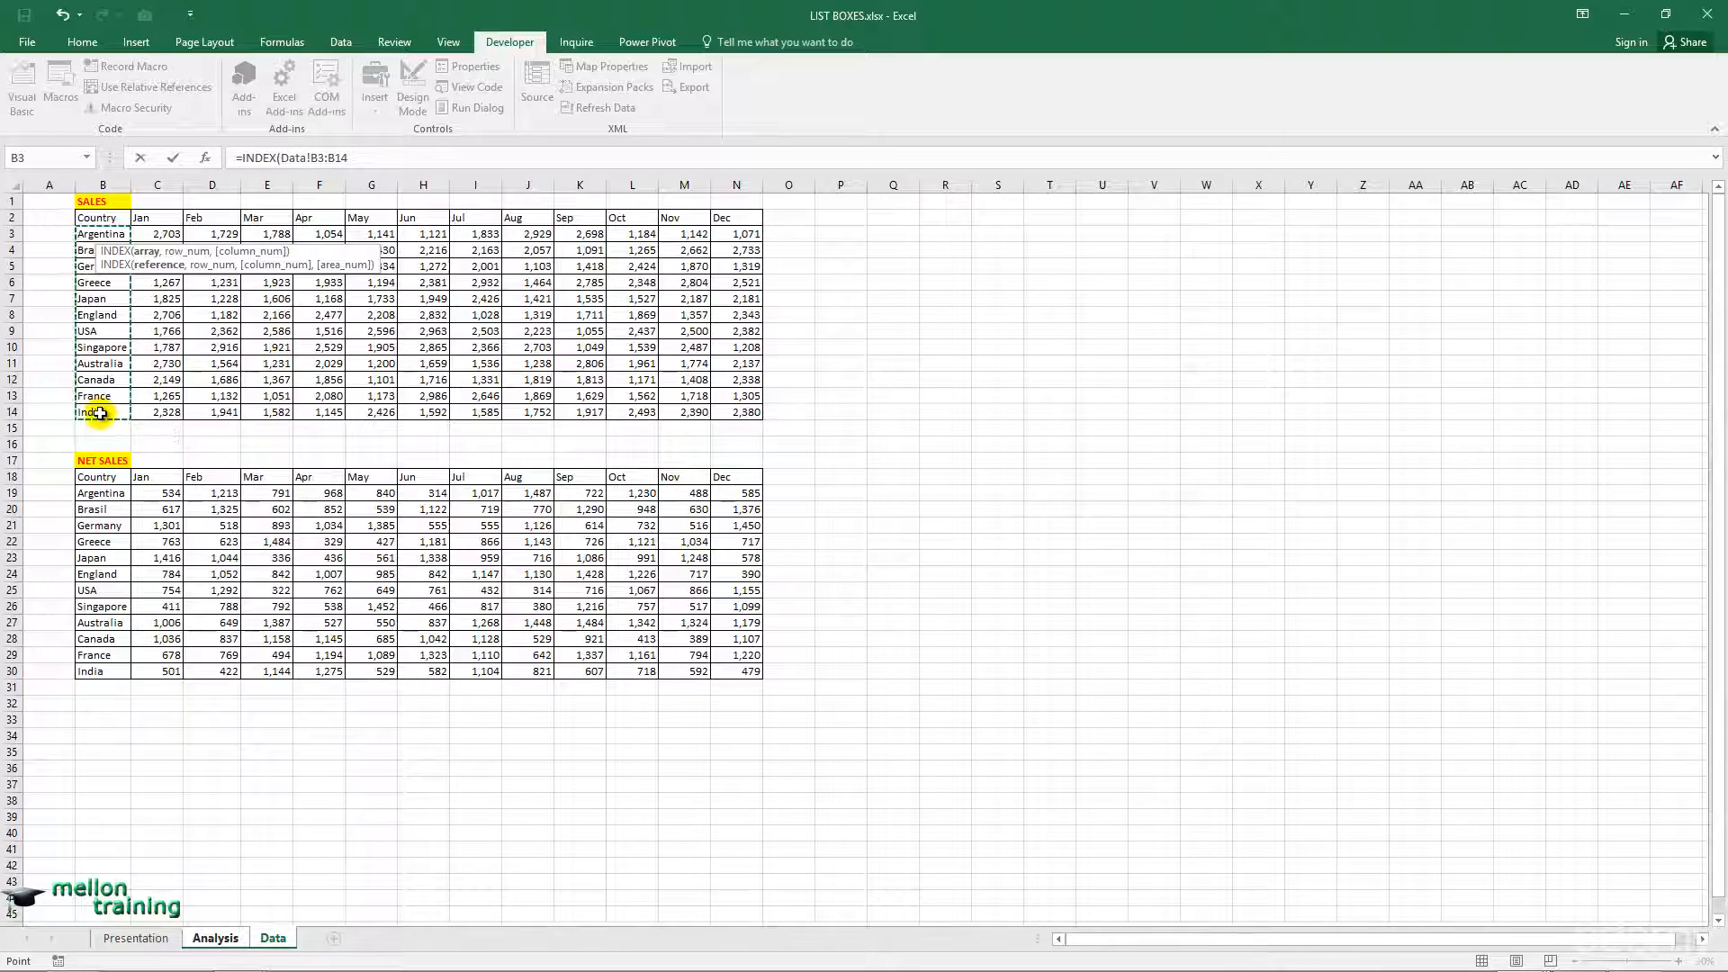
pyautogui.write(',')
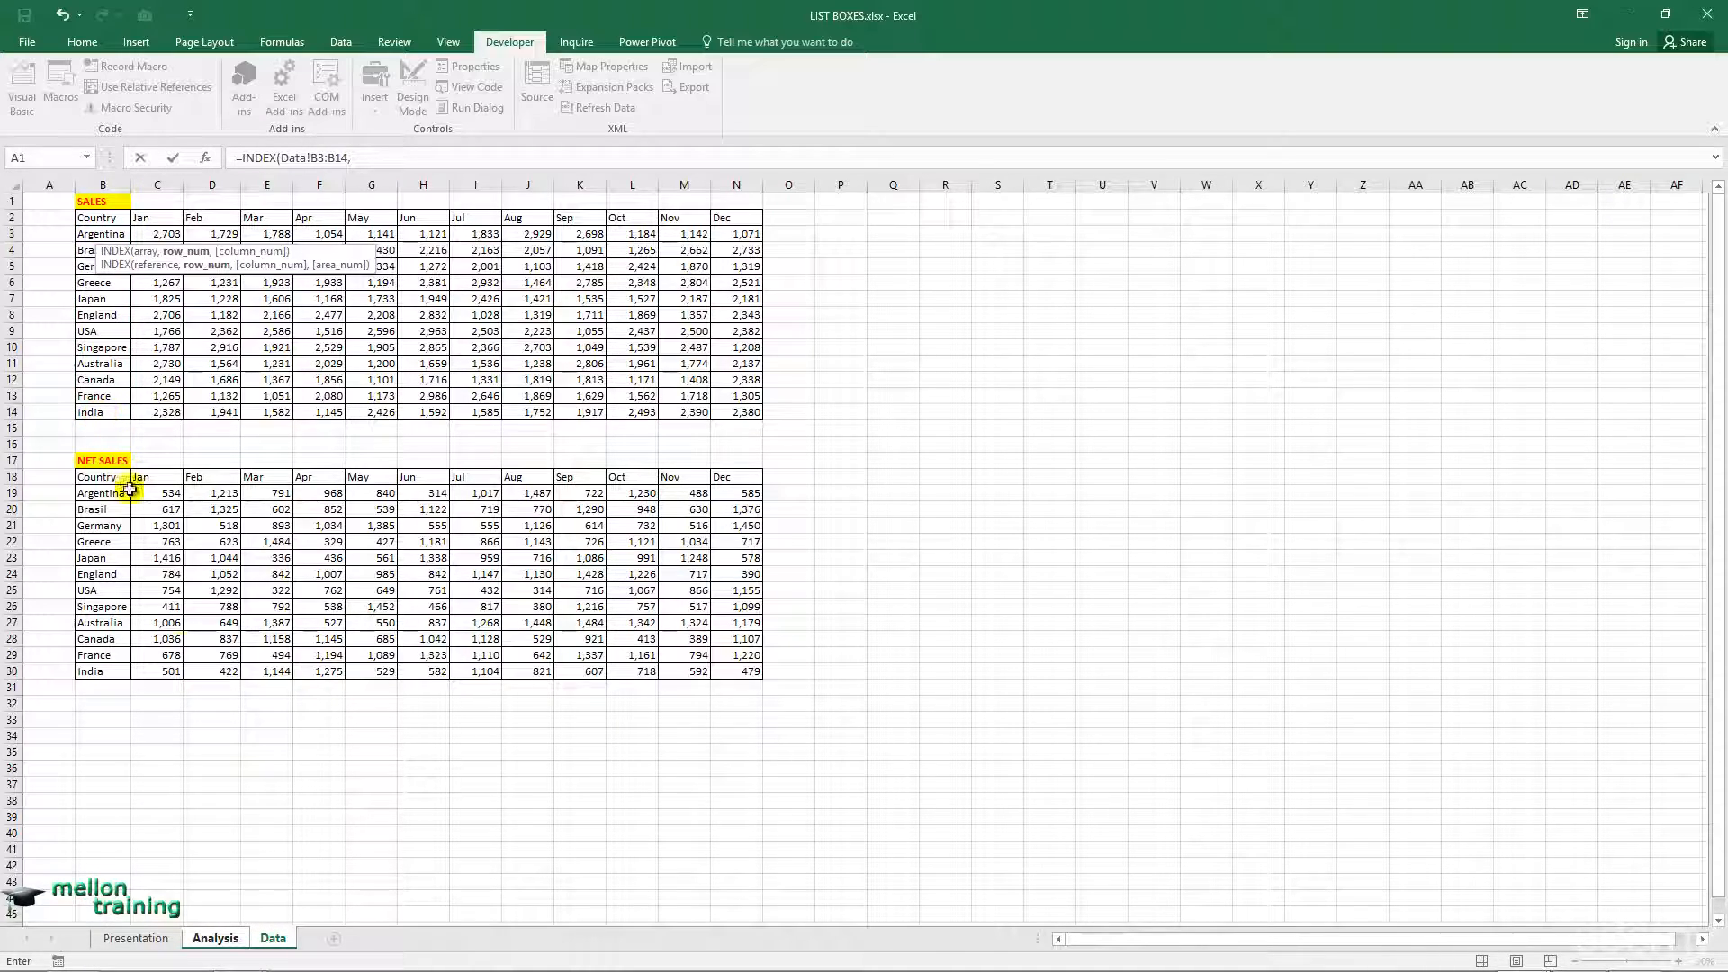
pyautogui.click(211, 937)
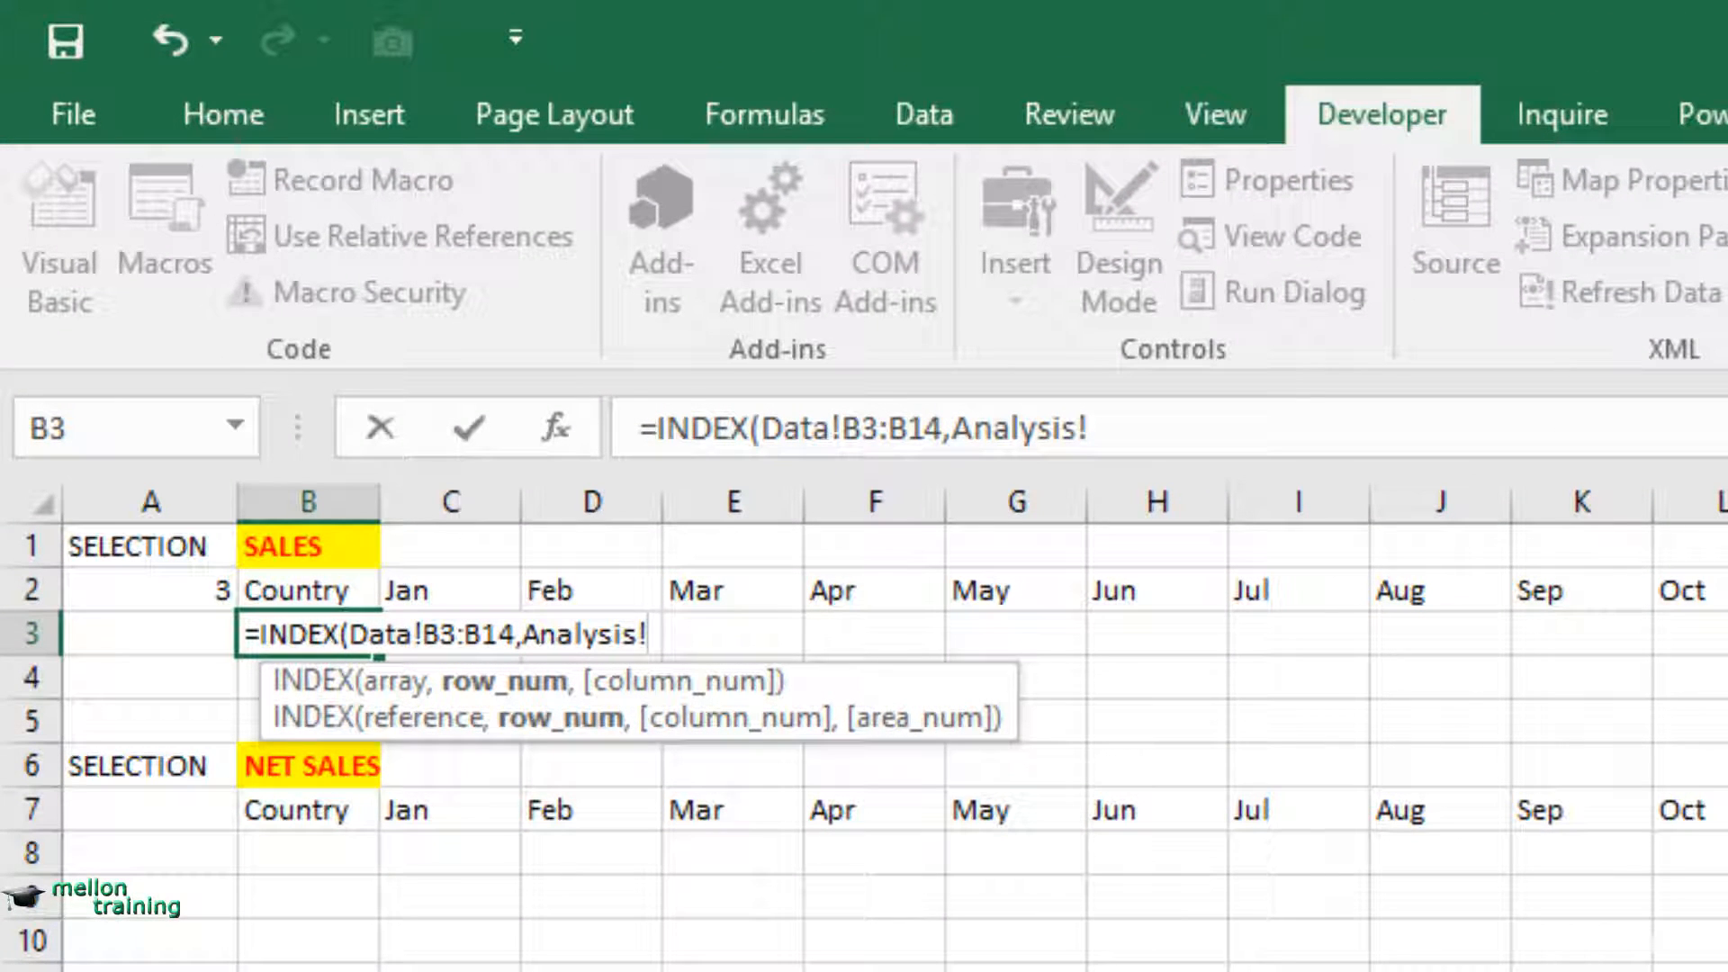
pyautogui.click(126, 587)
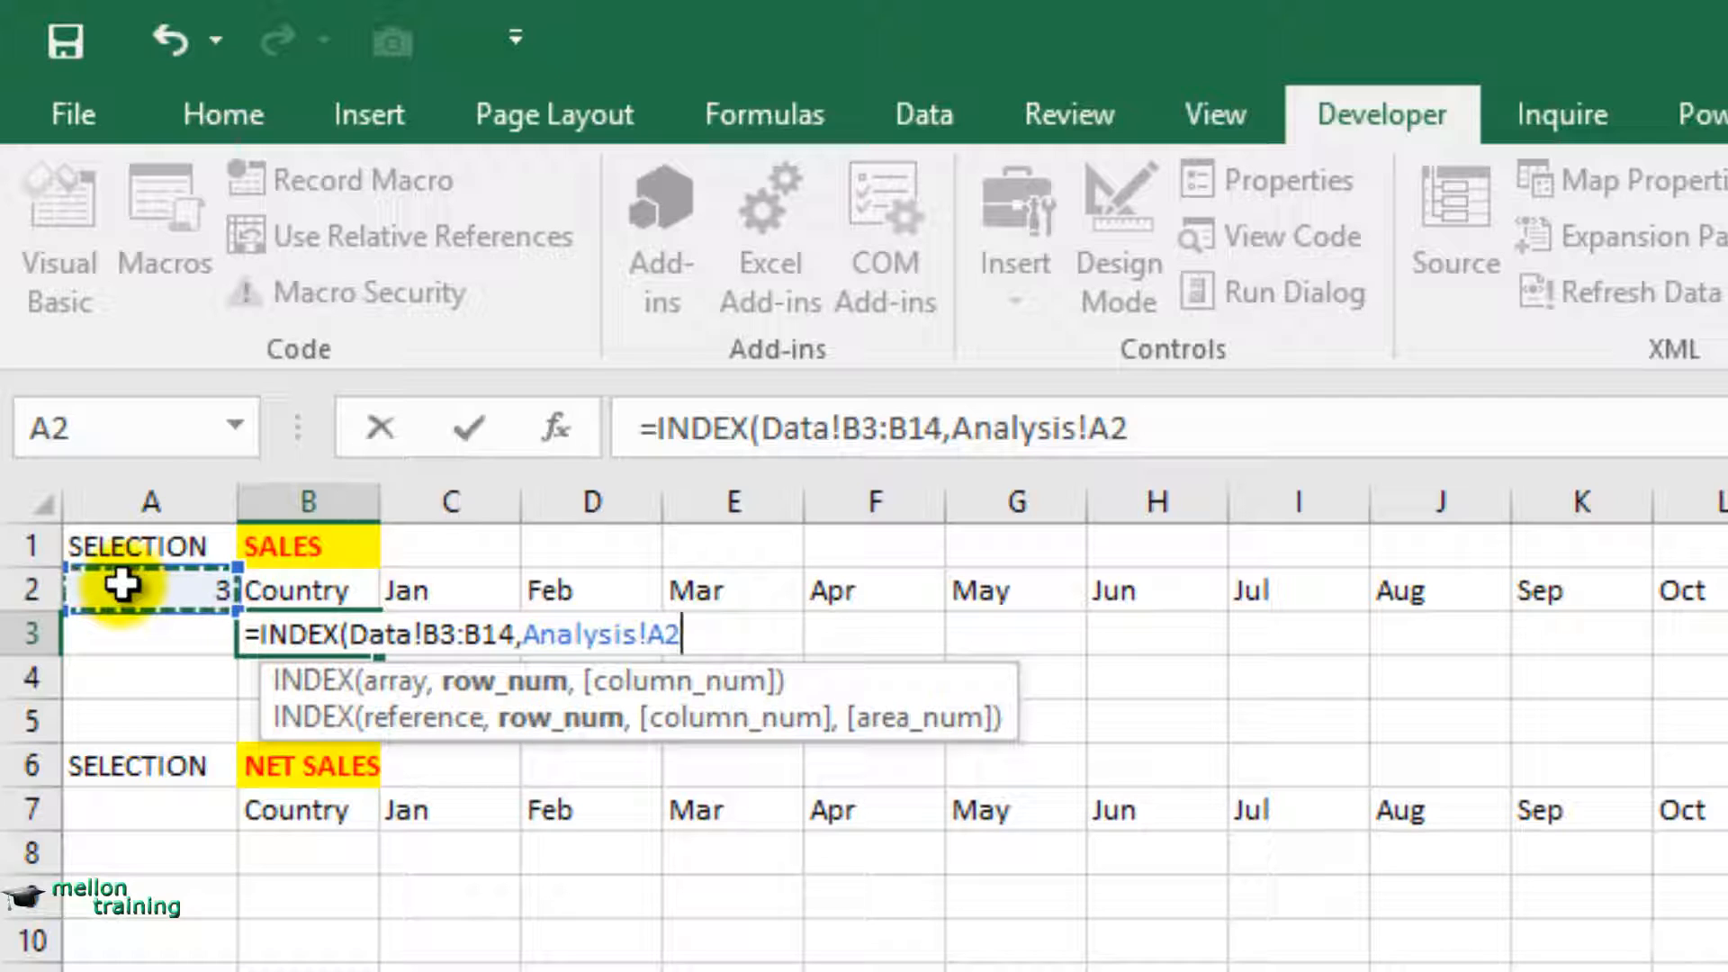
pyautogui.write(')')
pyautogui.press('Return')
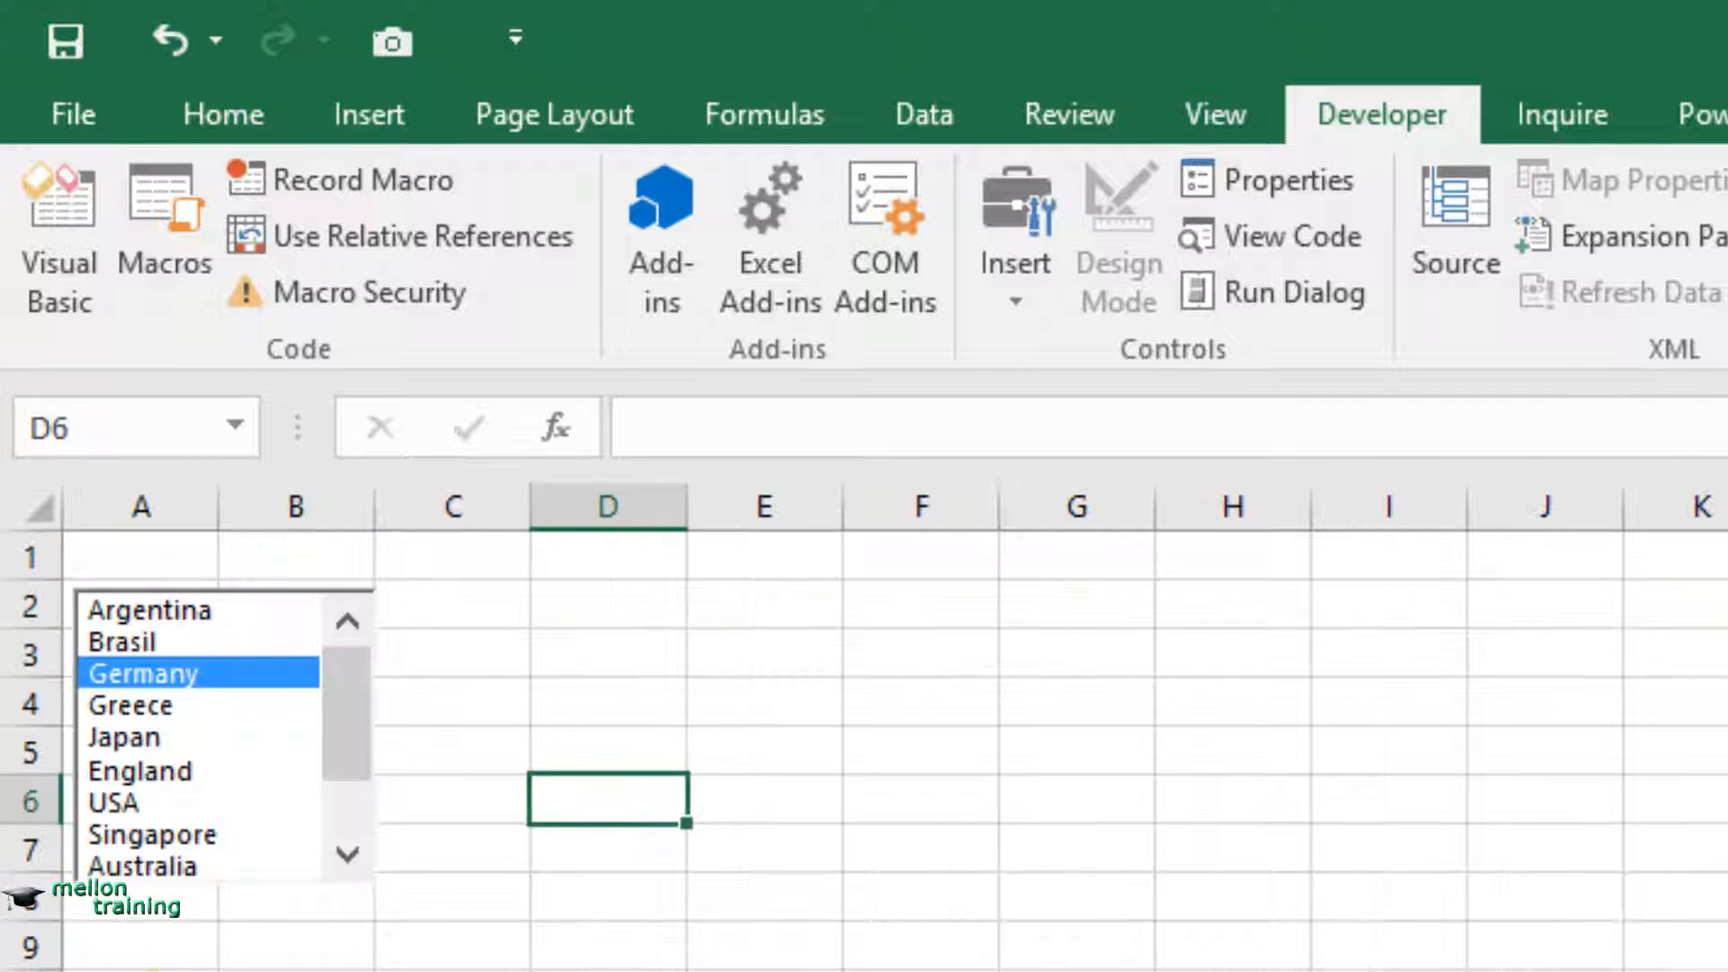
# Choose USA in the Presentation sheet's list box and select the January sales cell C3 on the Analysis sheet.
pyautogui.click(129, 800)
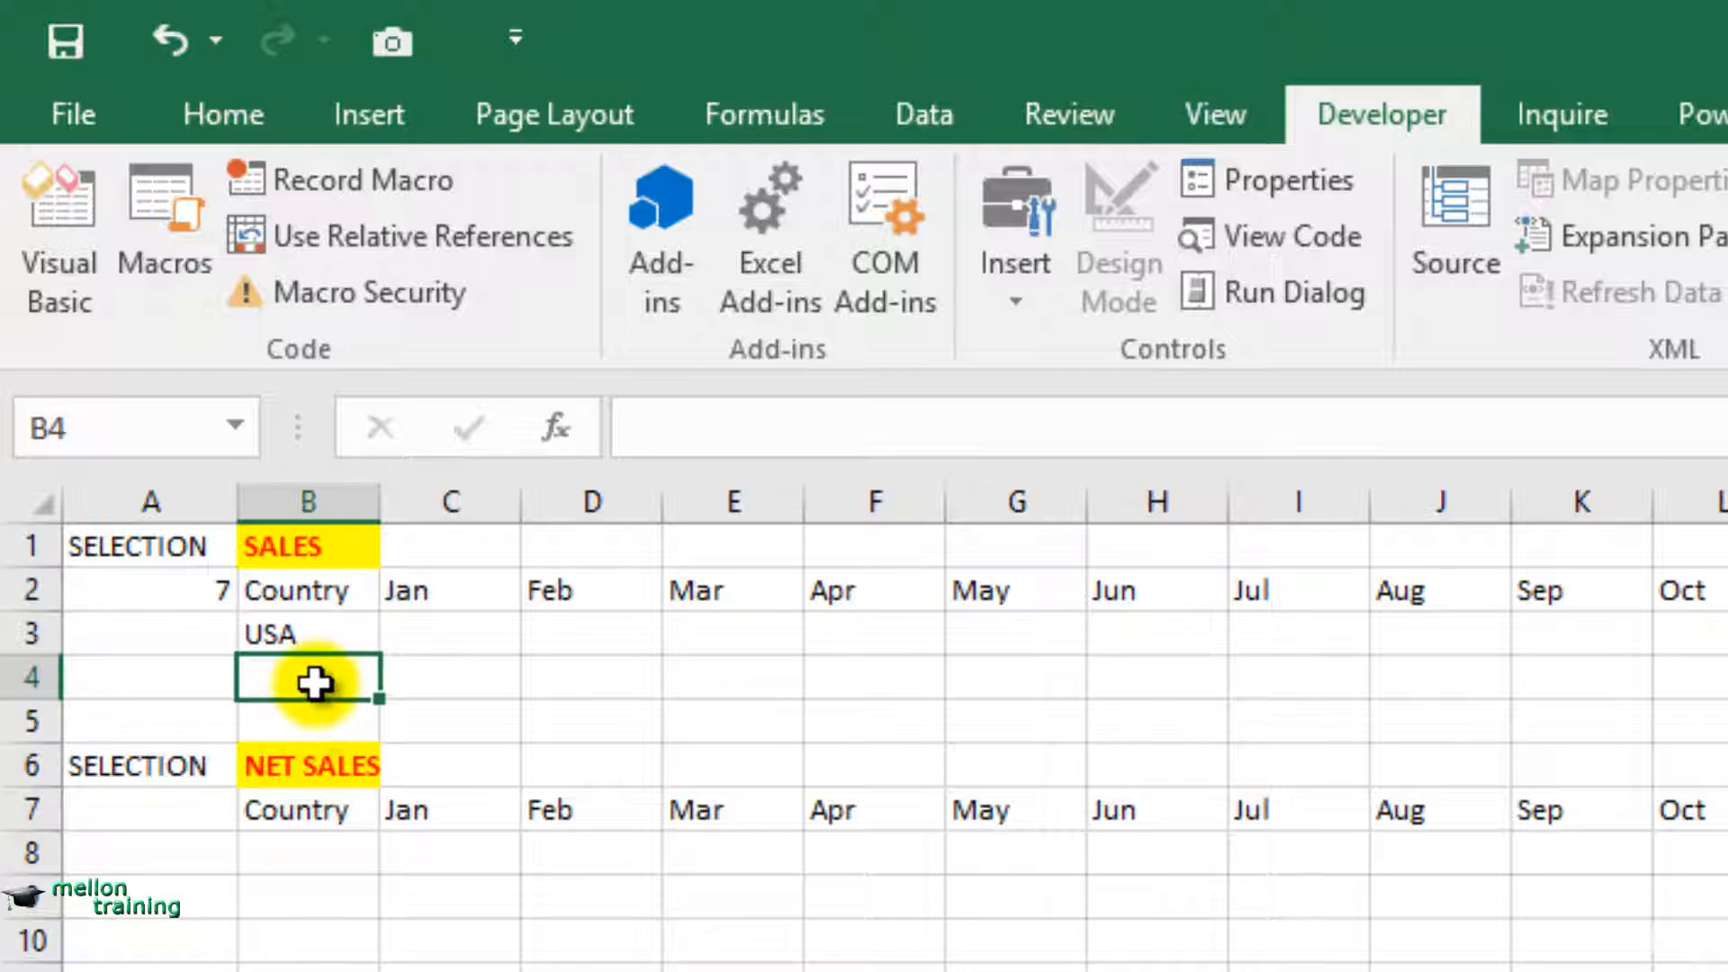
pyautogui.click(457, 642)
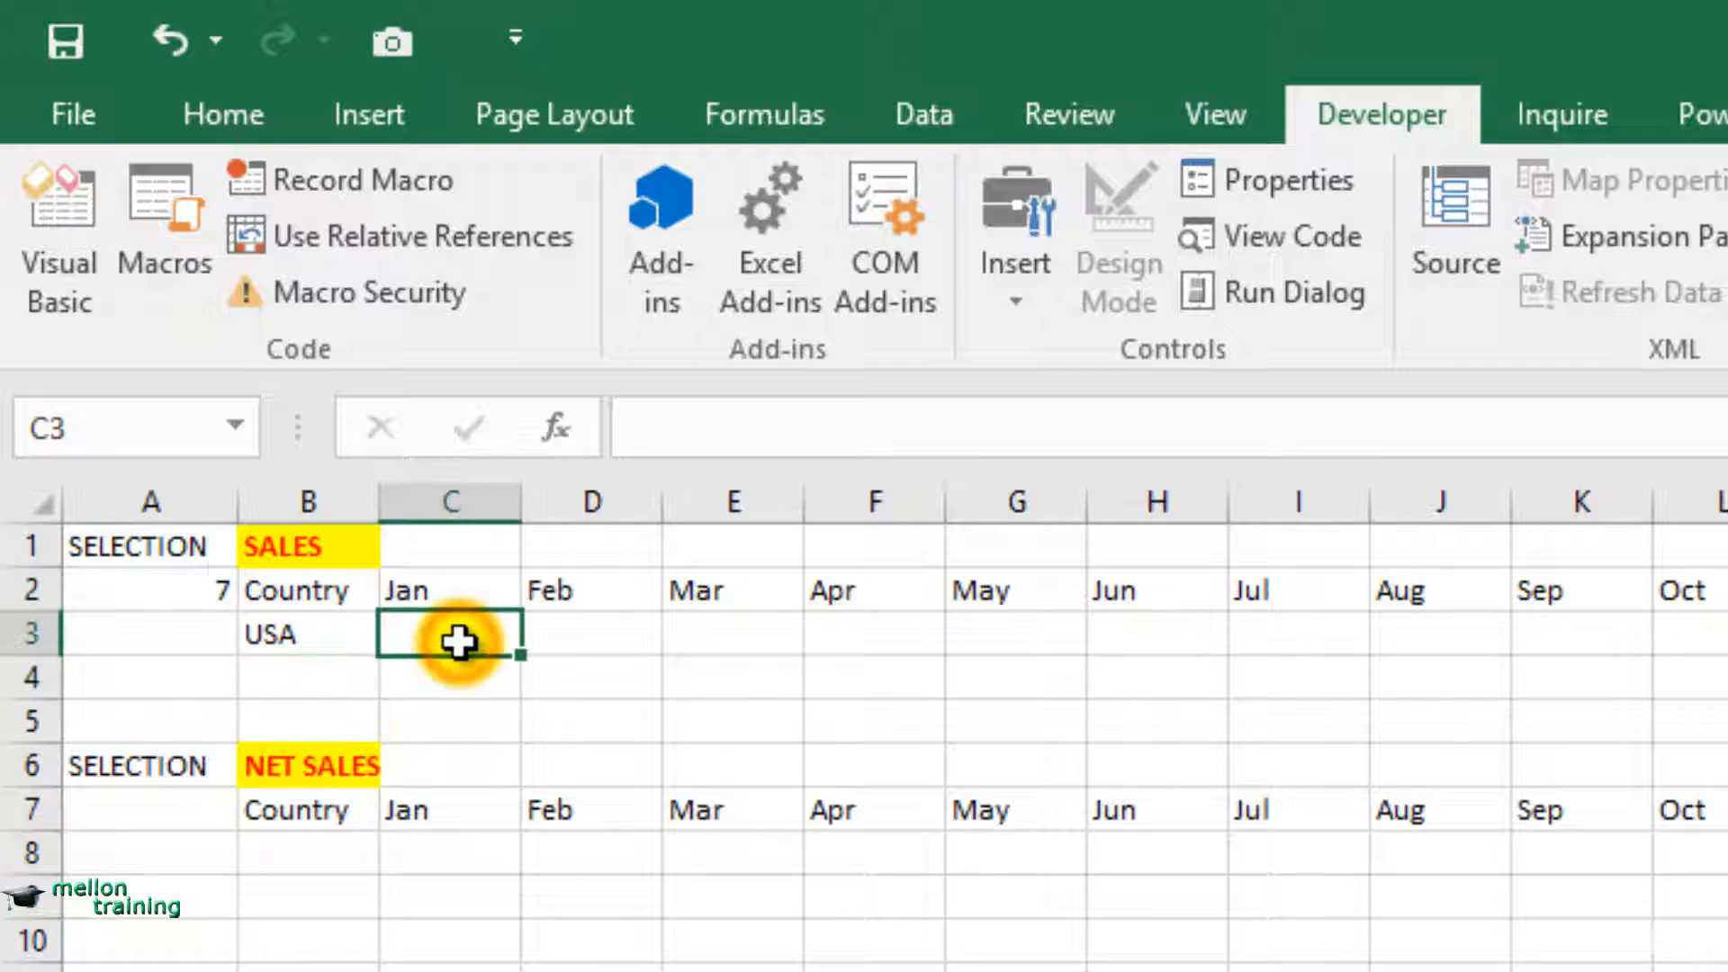
# Start an INDEX formula in the January sales cell C3, using Data!C3:N14 as the array.
pyautogui.write('=INDE')
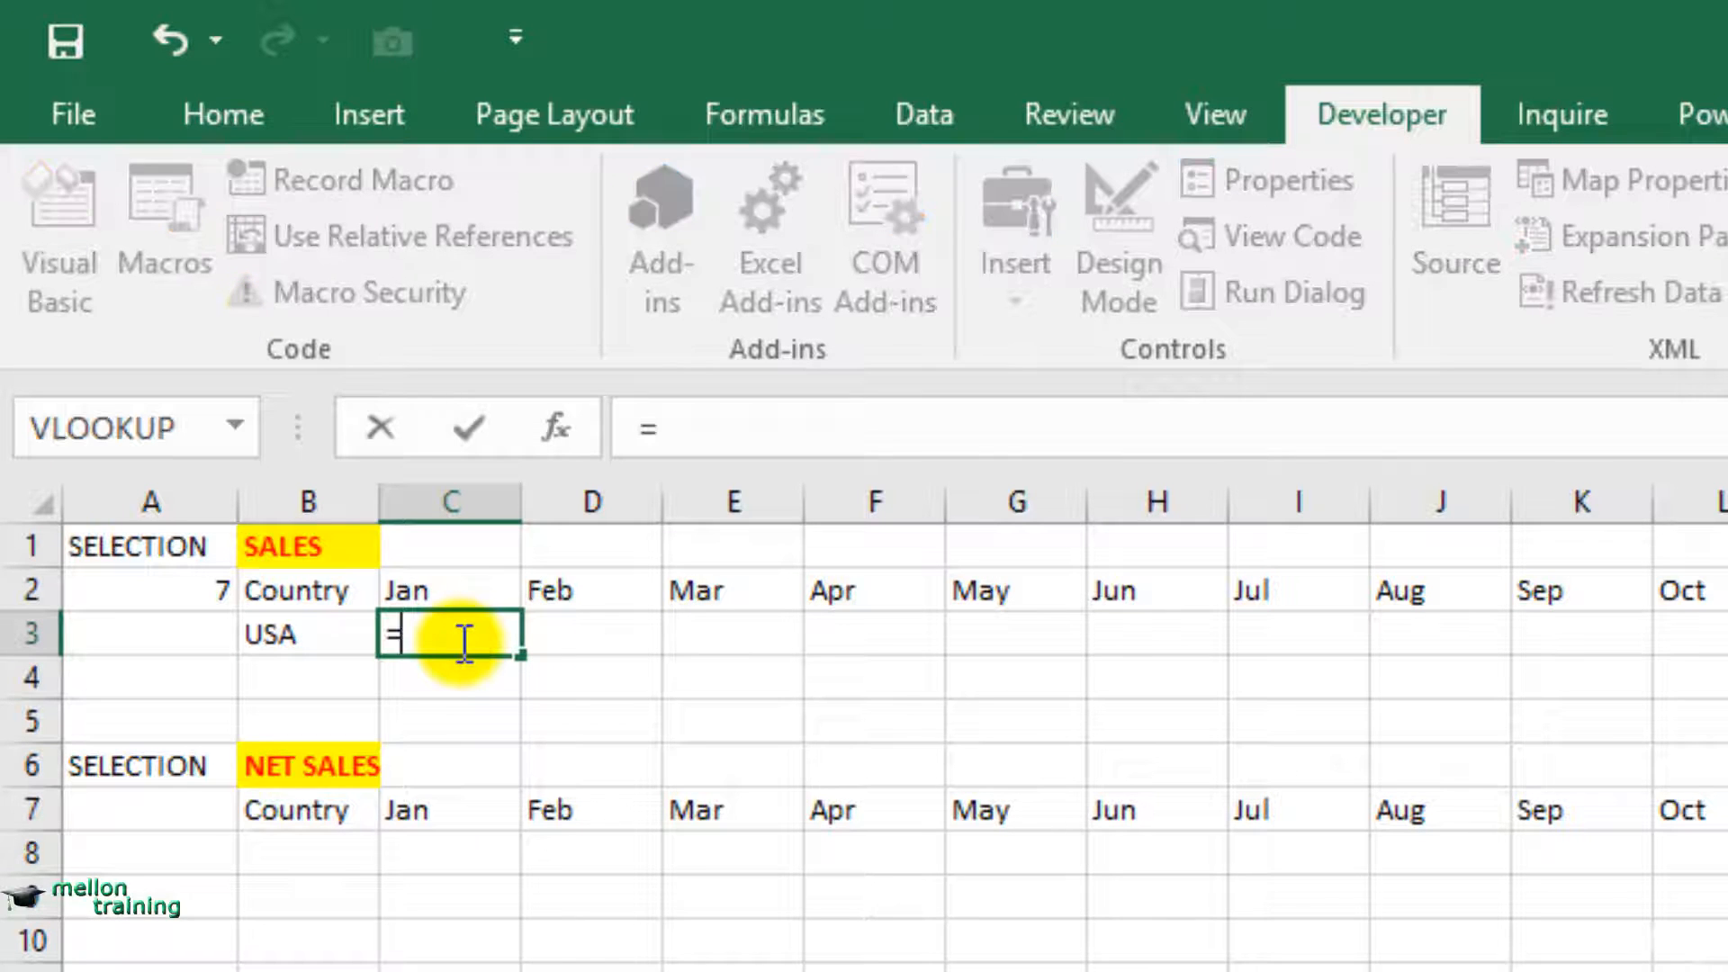
pyautogui.write('X(')
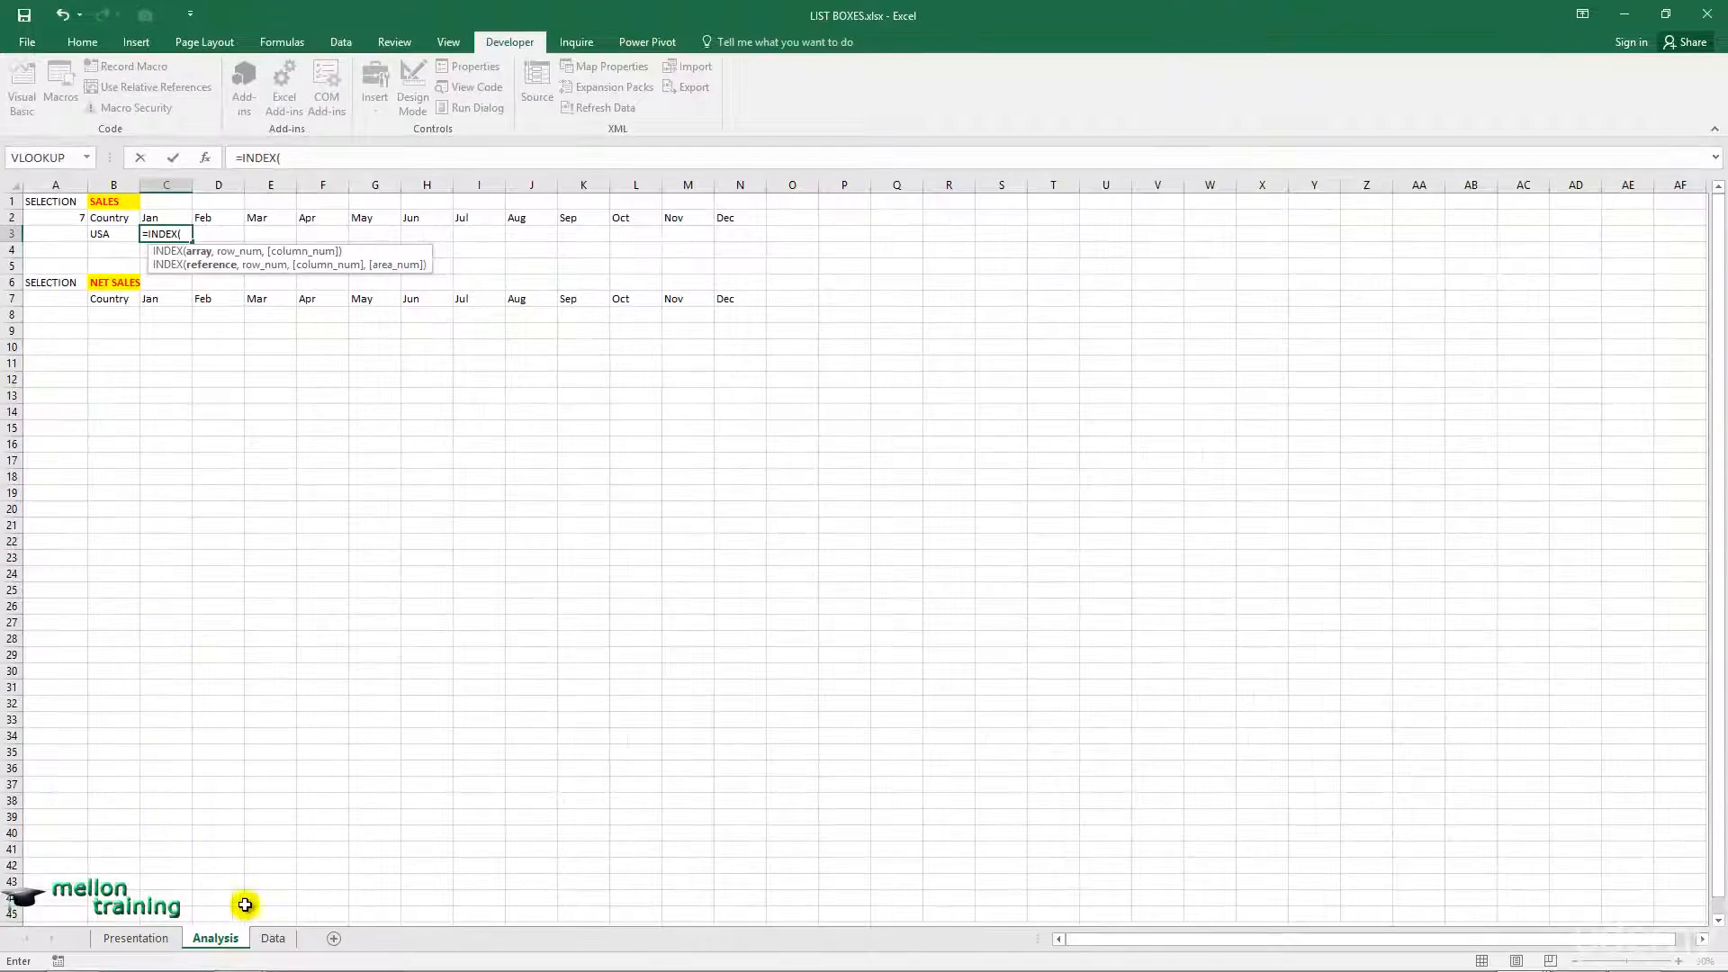
pyautogui.click(273, 939)
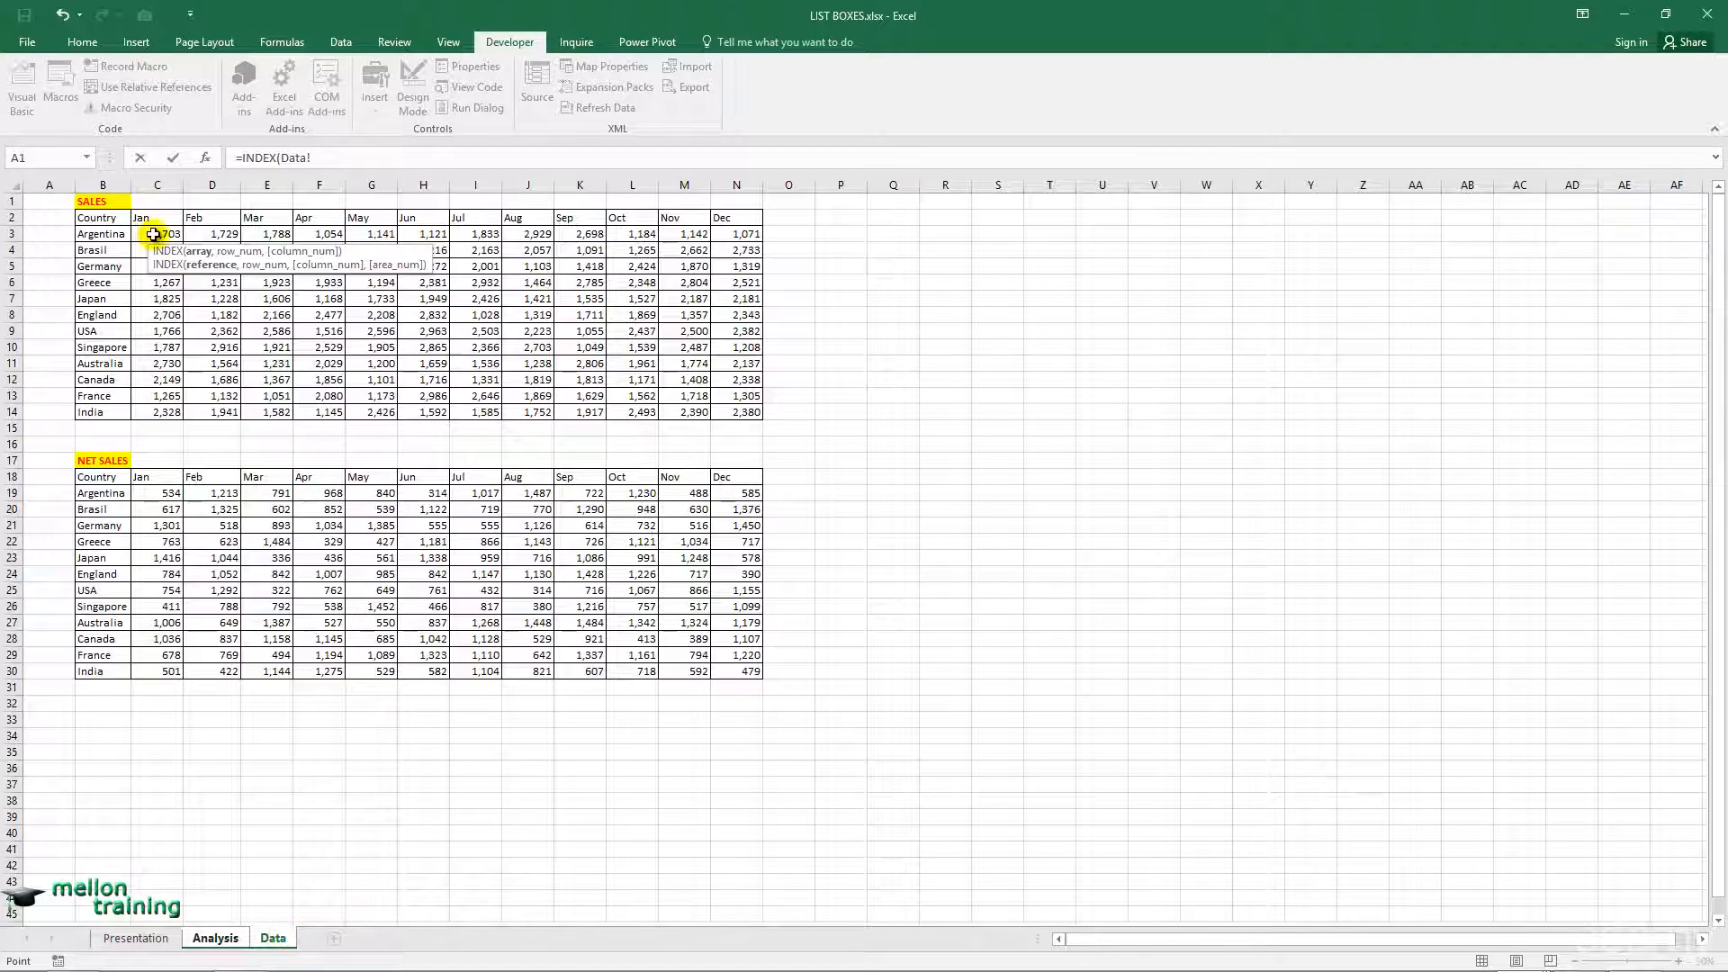
pyautogui.moveTo(153, 234); pyautogui.dragTo(741, 410)
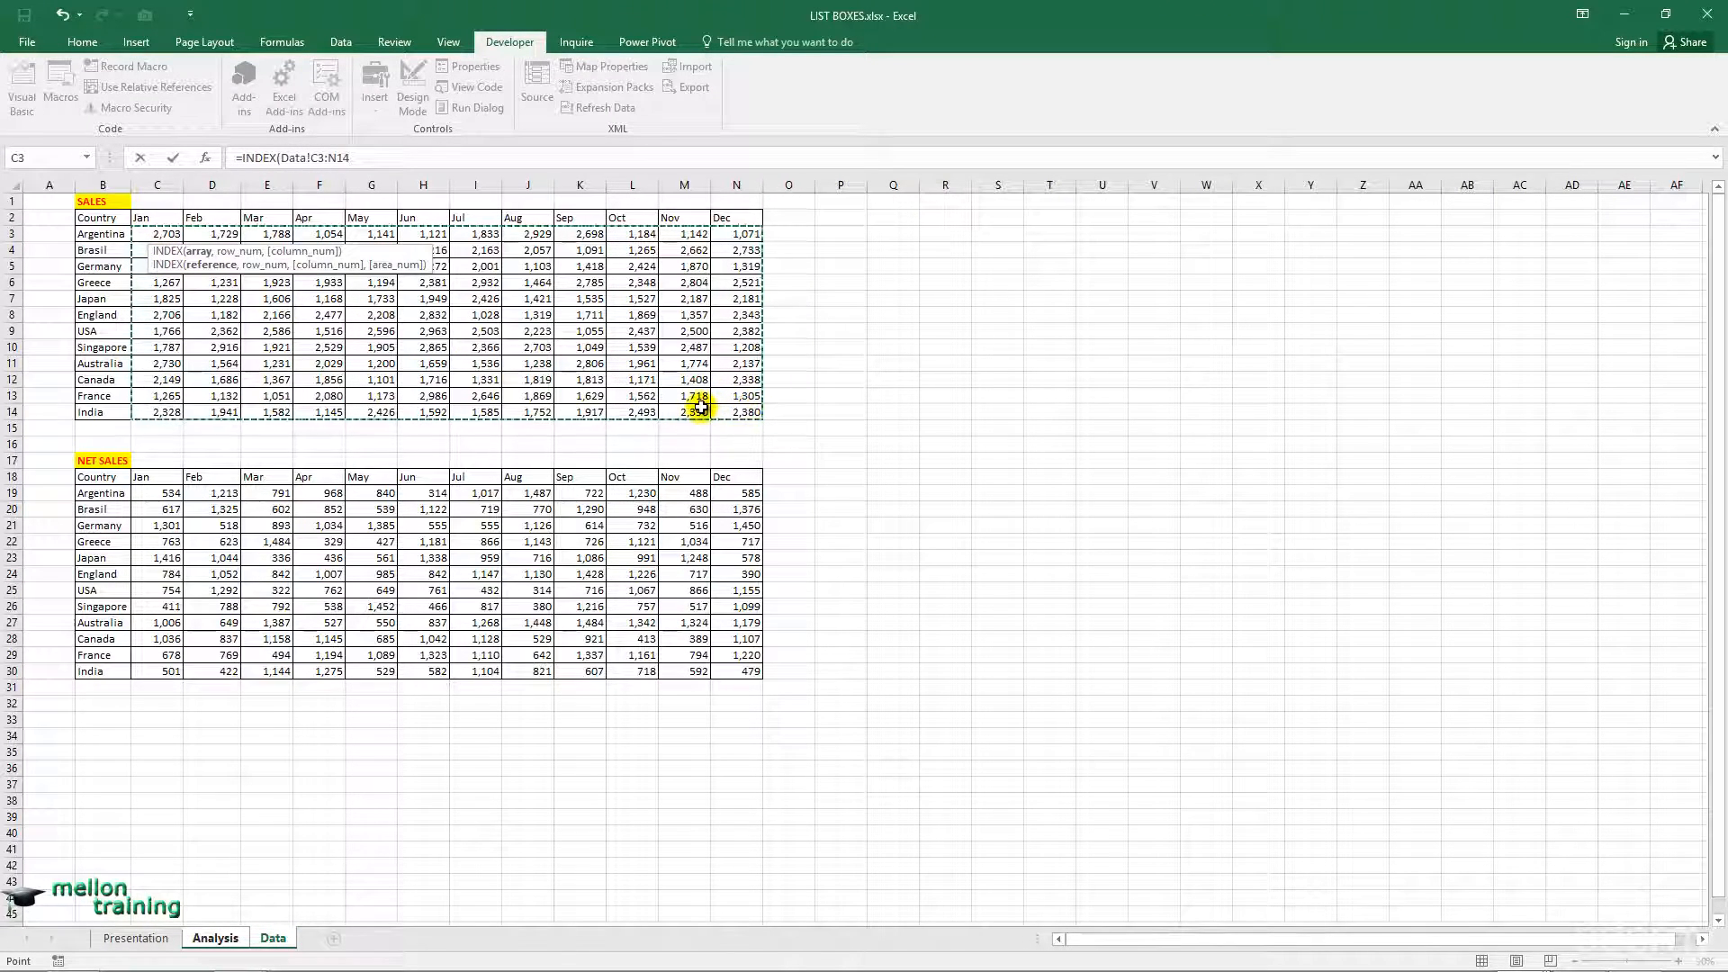
pyautogui.write(',')
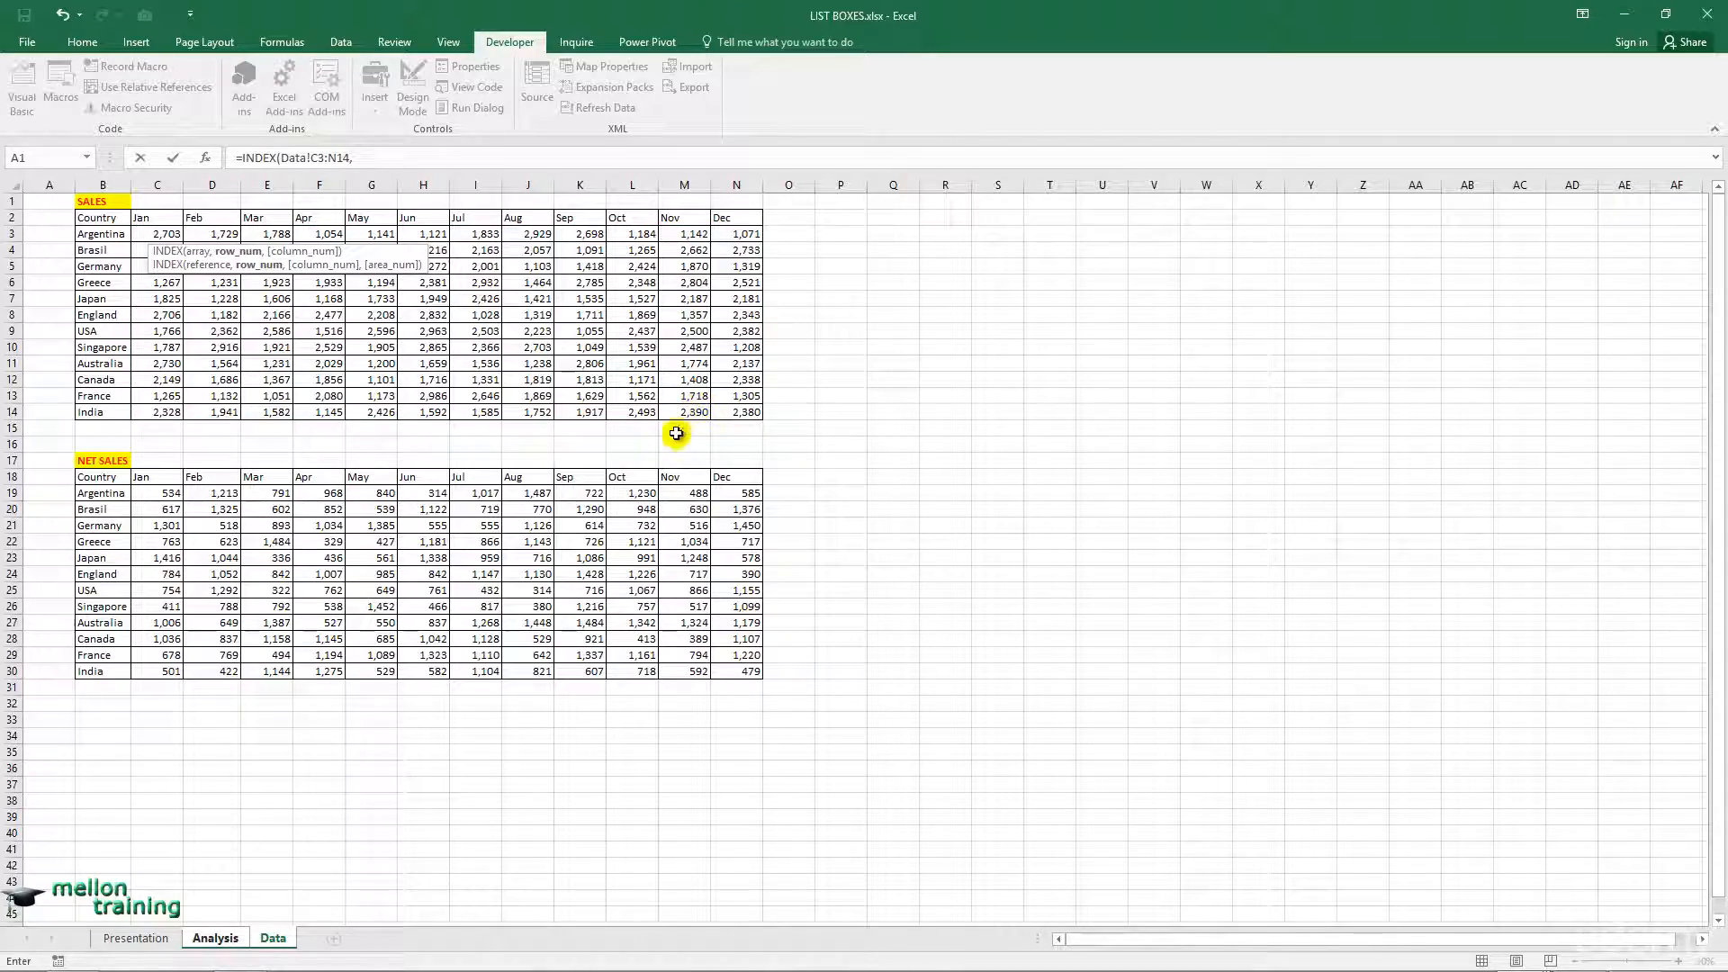
# Make the array reference absolute as Data!$C$3:$N$14 and use Analysis!$A$2 as the formula's row number.
pyautogui.click(215, 938)
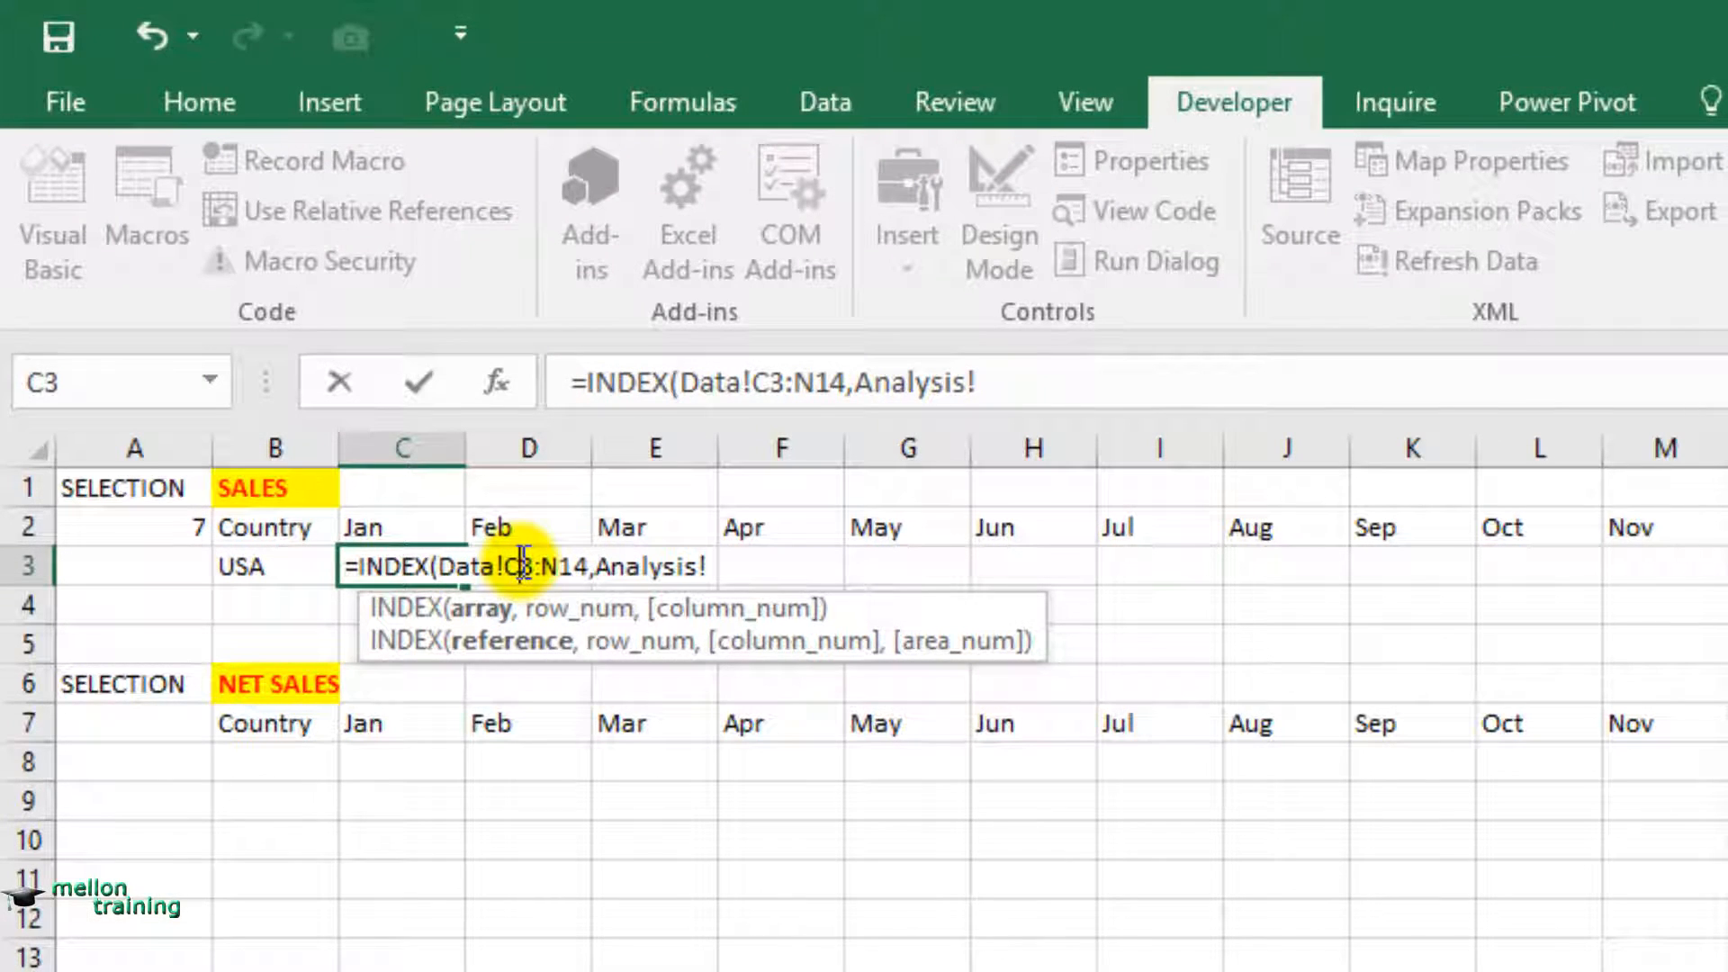
pyautogui.click(524, 560)
pyautogui.press('F4')
pyautogui.click(572, 563)
pyautogui.press('F4')
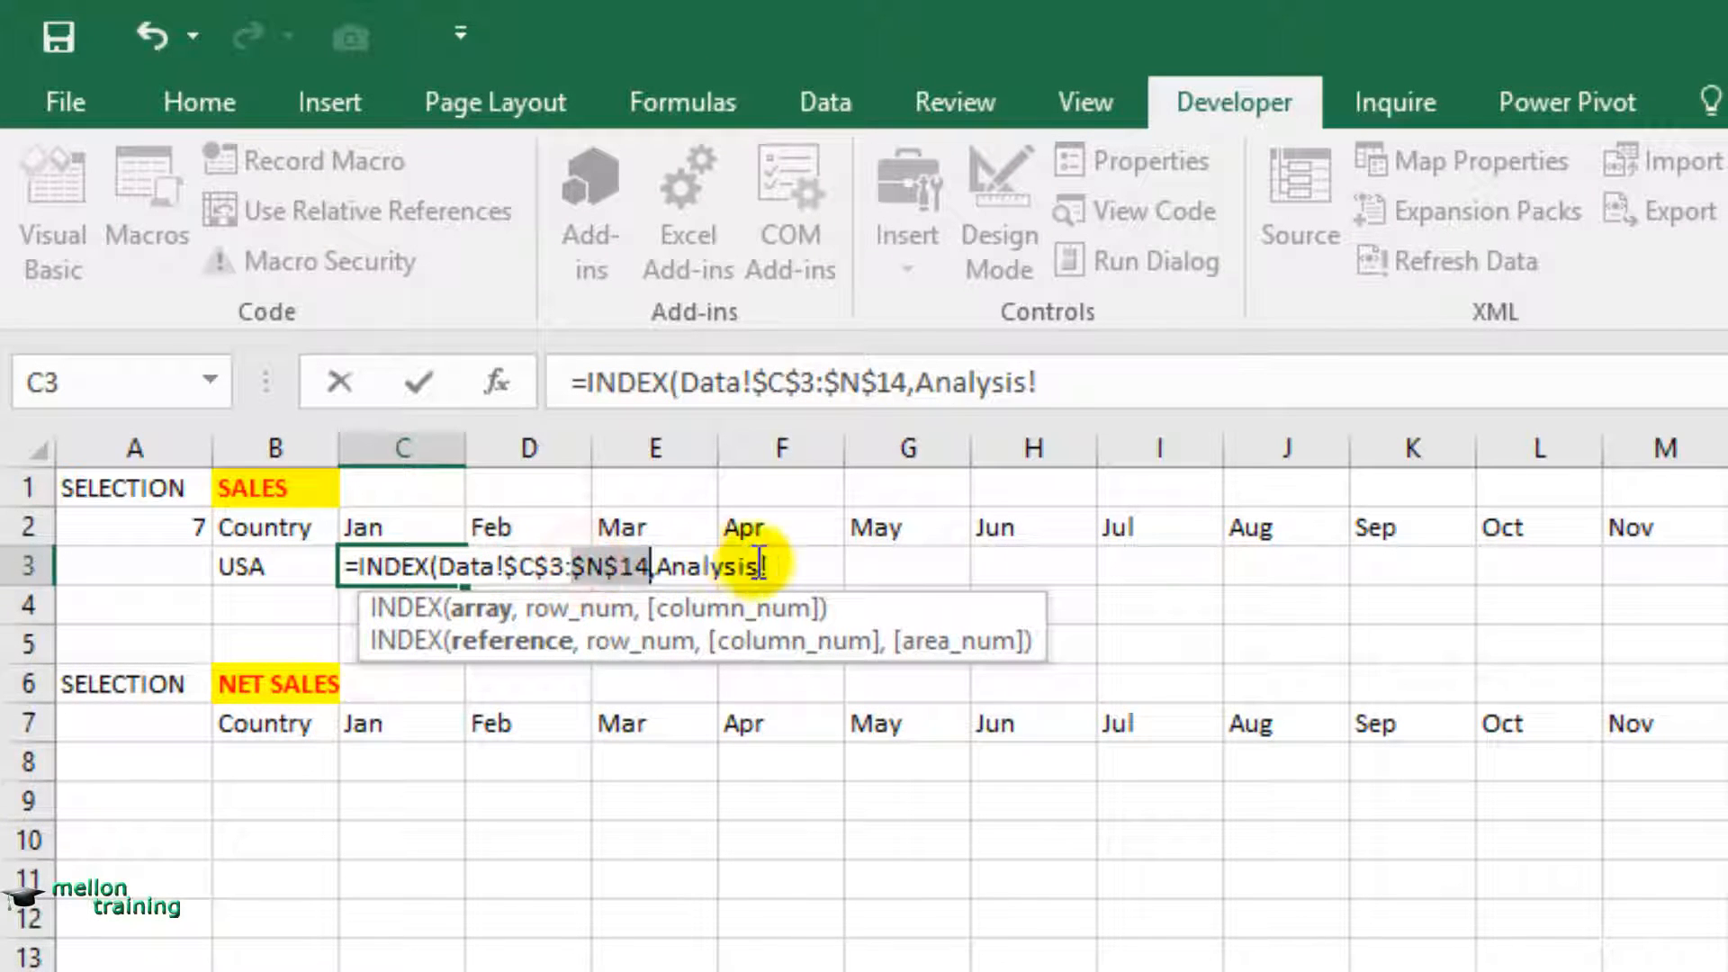
pyautogui.click(760, 563)
pyautogui.write('$A$2,')
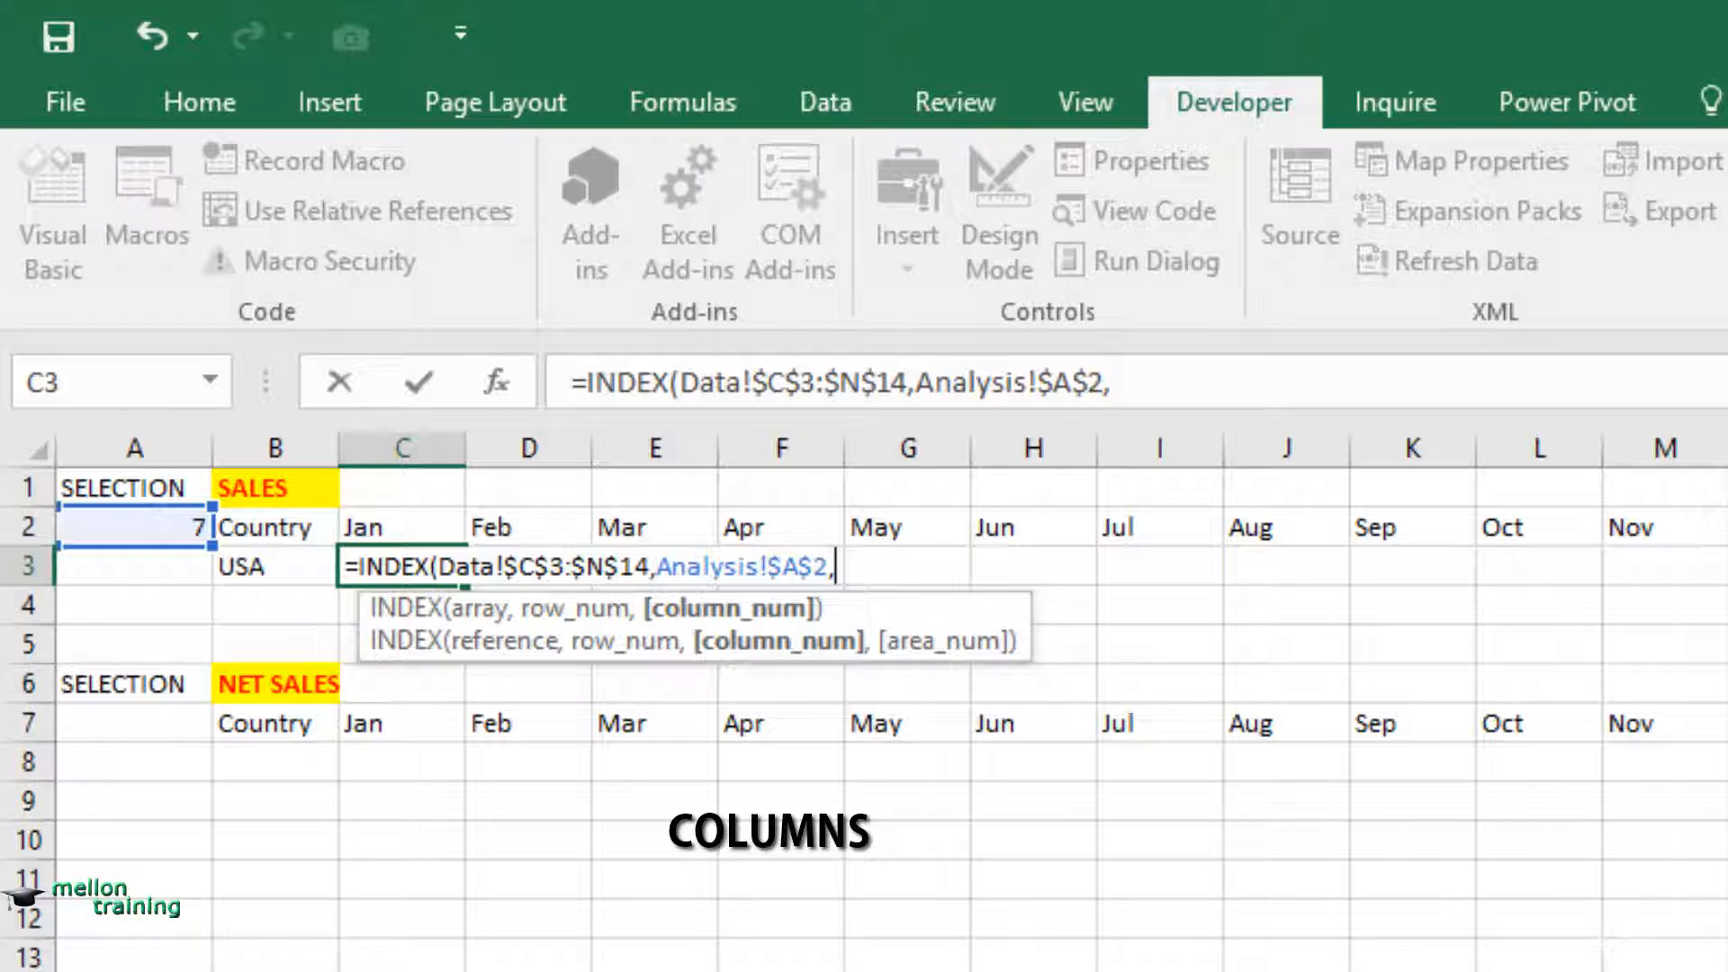
# Add COLUMNS($C$2:C2) as the column number and complete the INDEX formula in C3.
pyautogui.write('COLU')
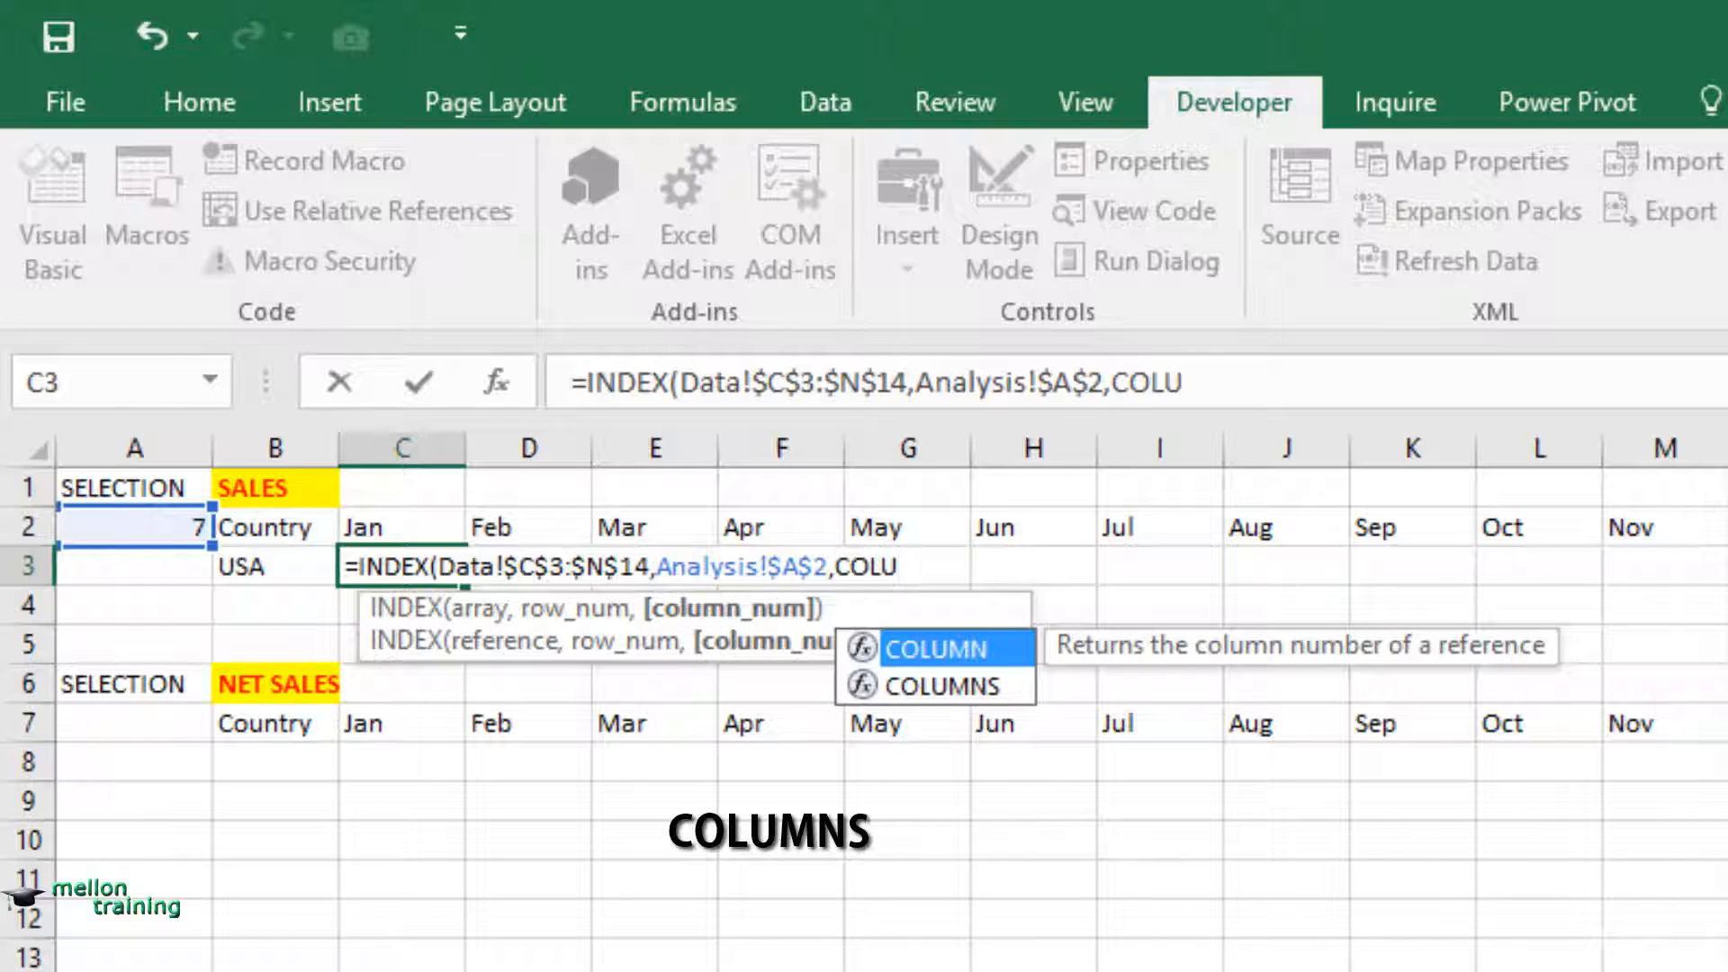
pyautogui.press('Down')
pyautogui.press('Tab')
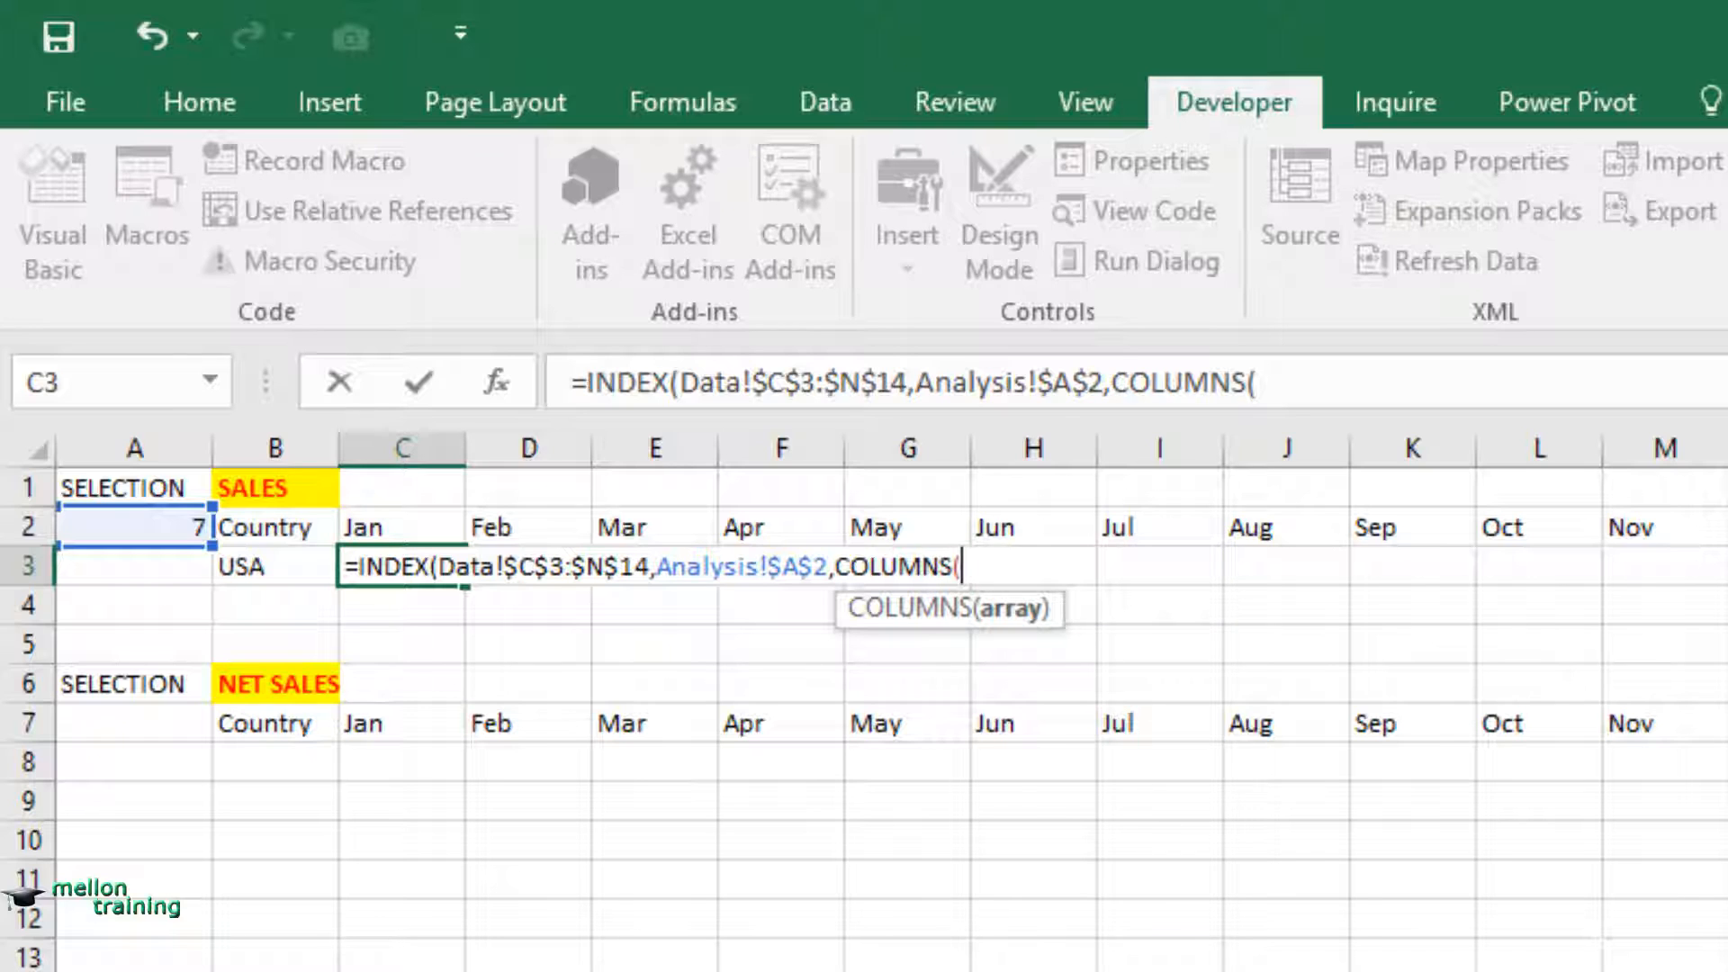
pyautogui.write('C2')
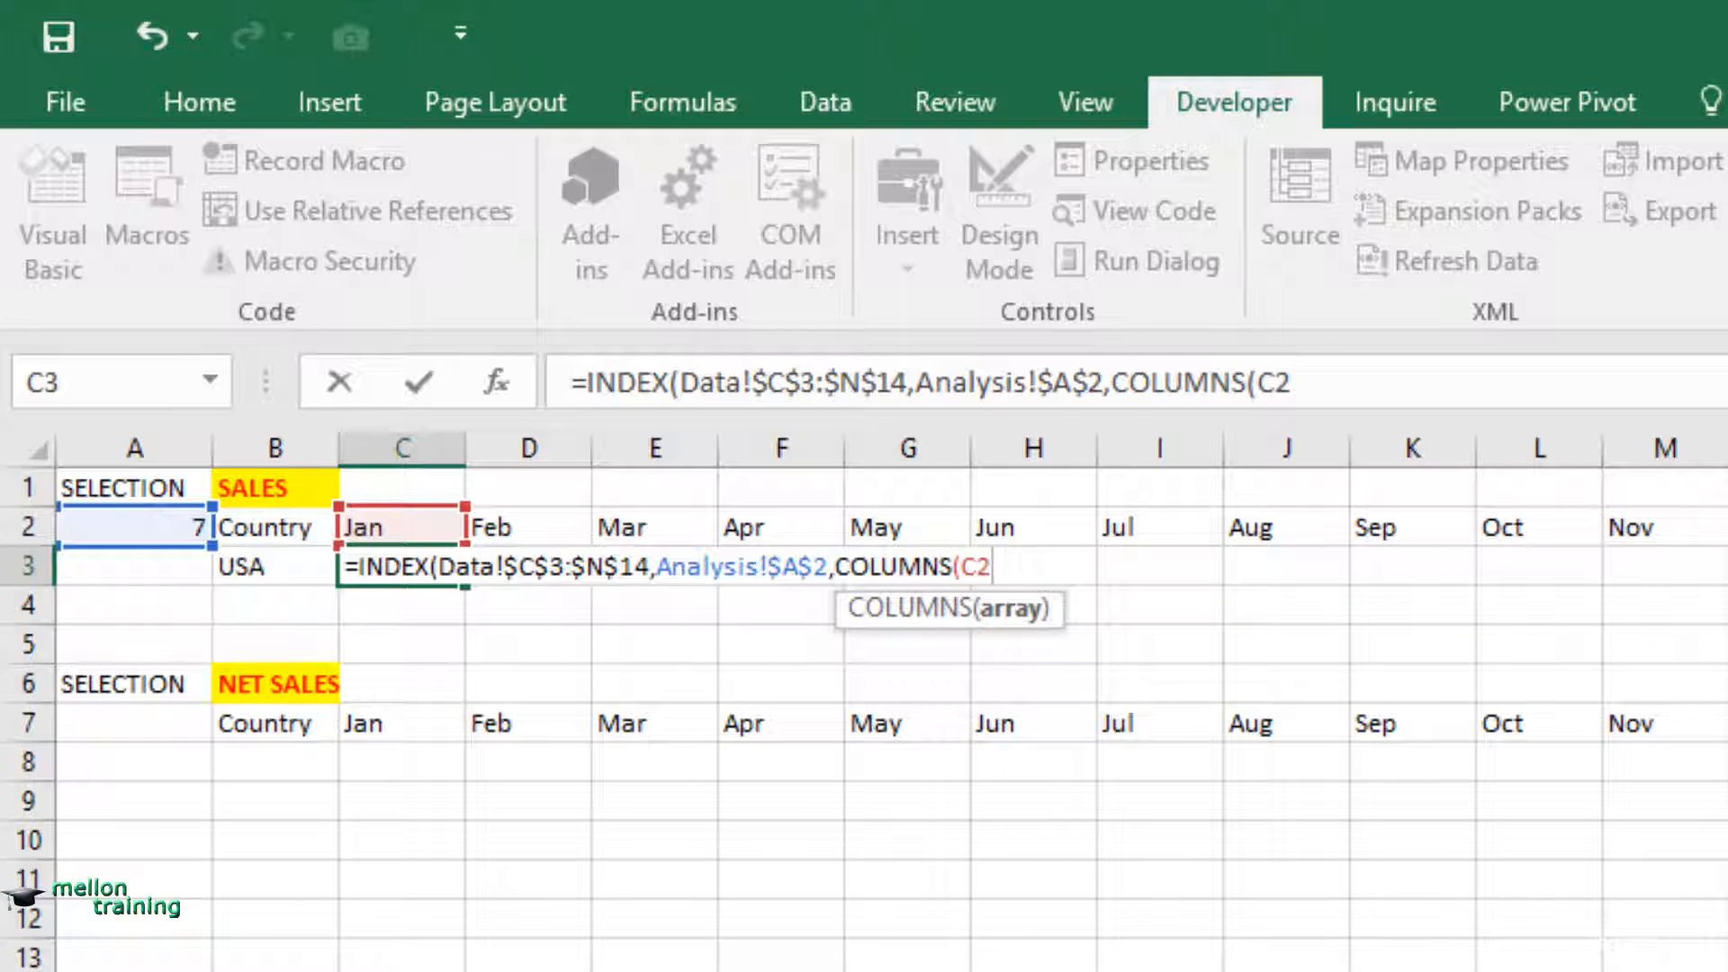
pyautogui.press('F4')
pyautogui.write(':C2')
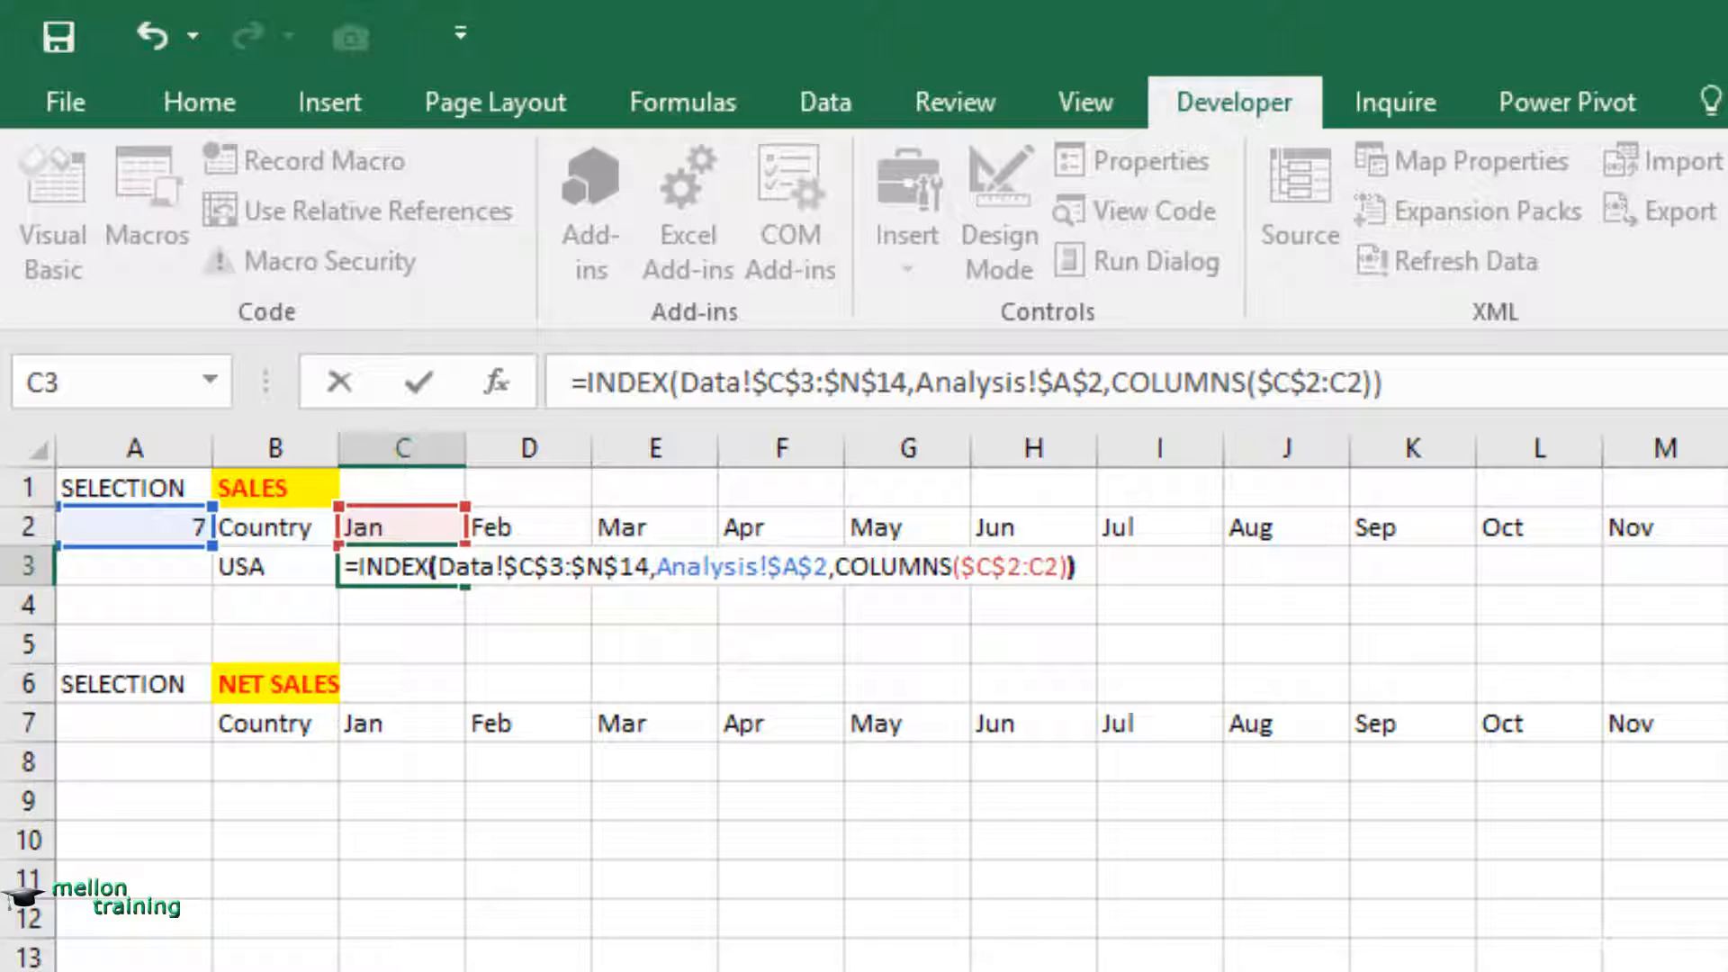
pyautogui.press('Return')
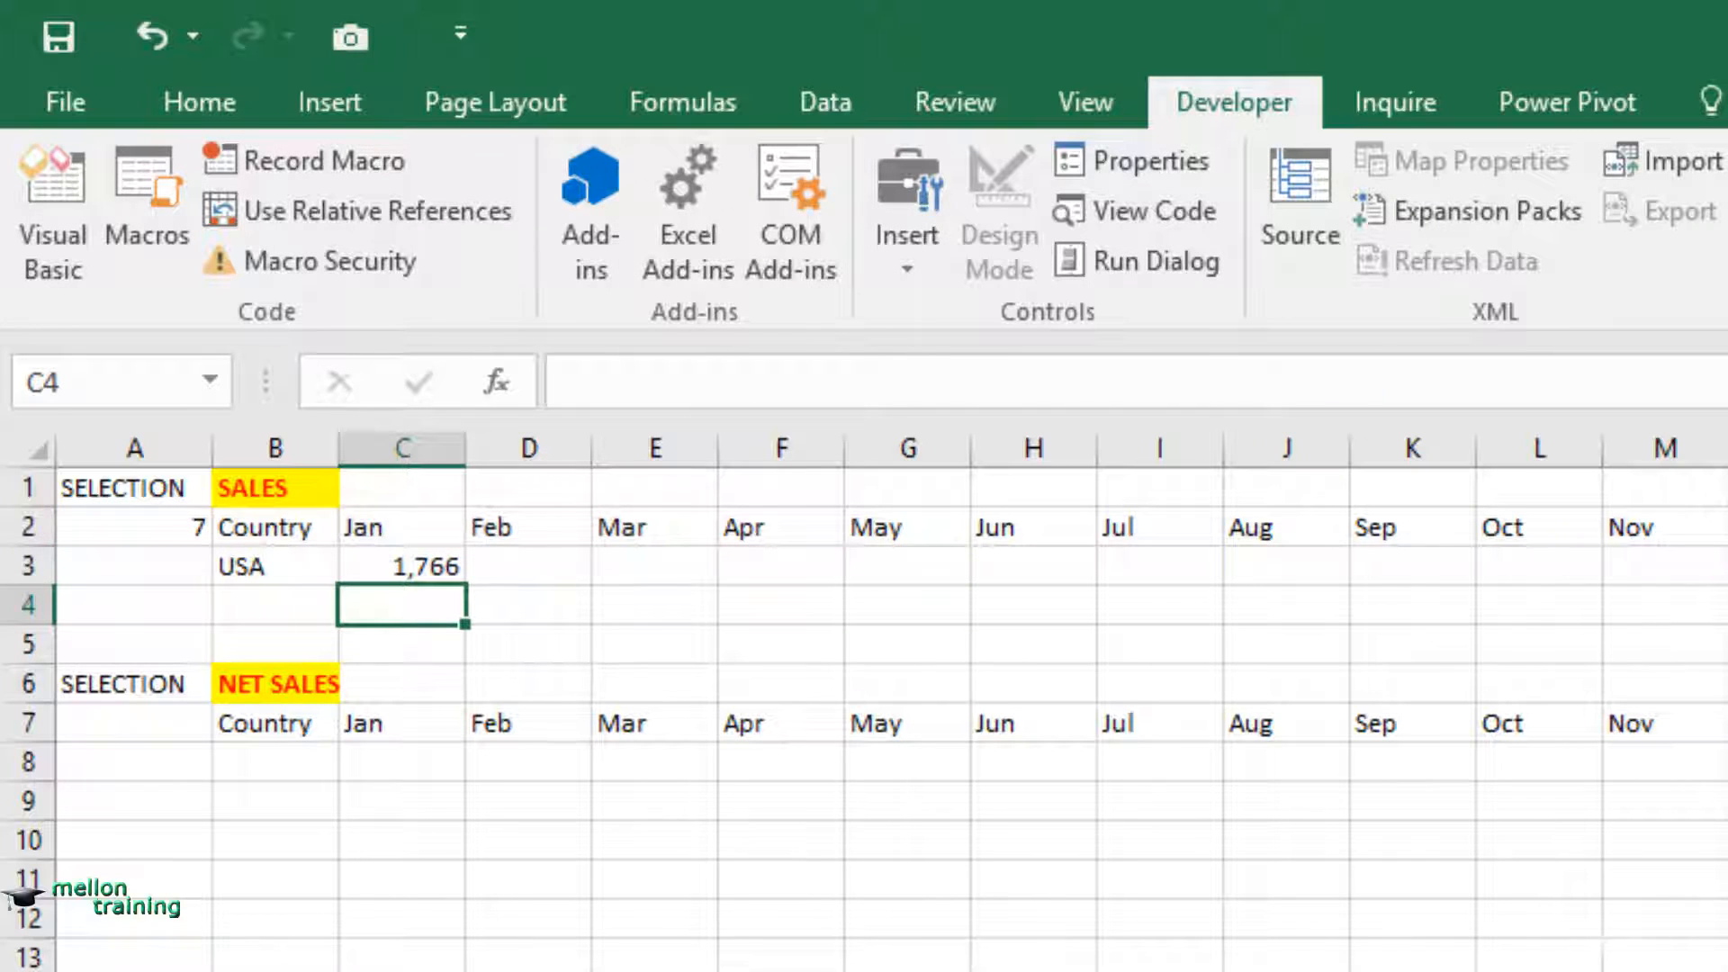
# Fill the C3 formula across the sales row through the December cell N3.
pyautogui.click(420, 562)
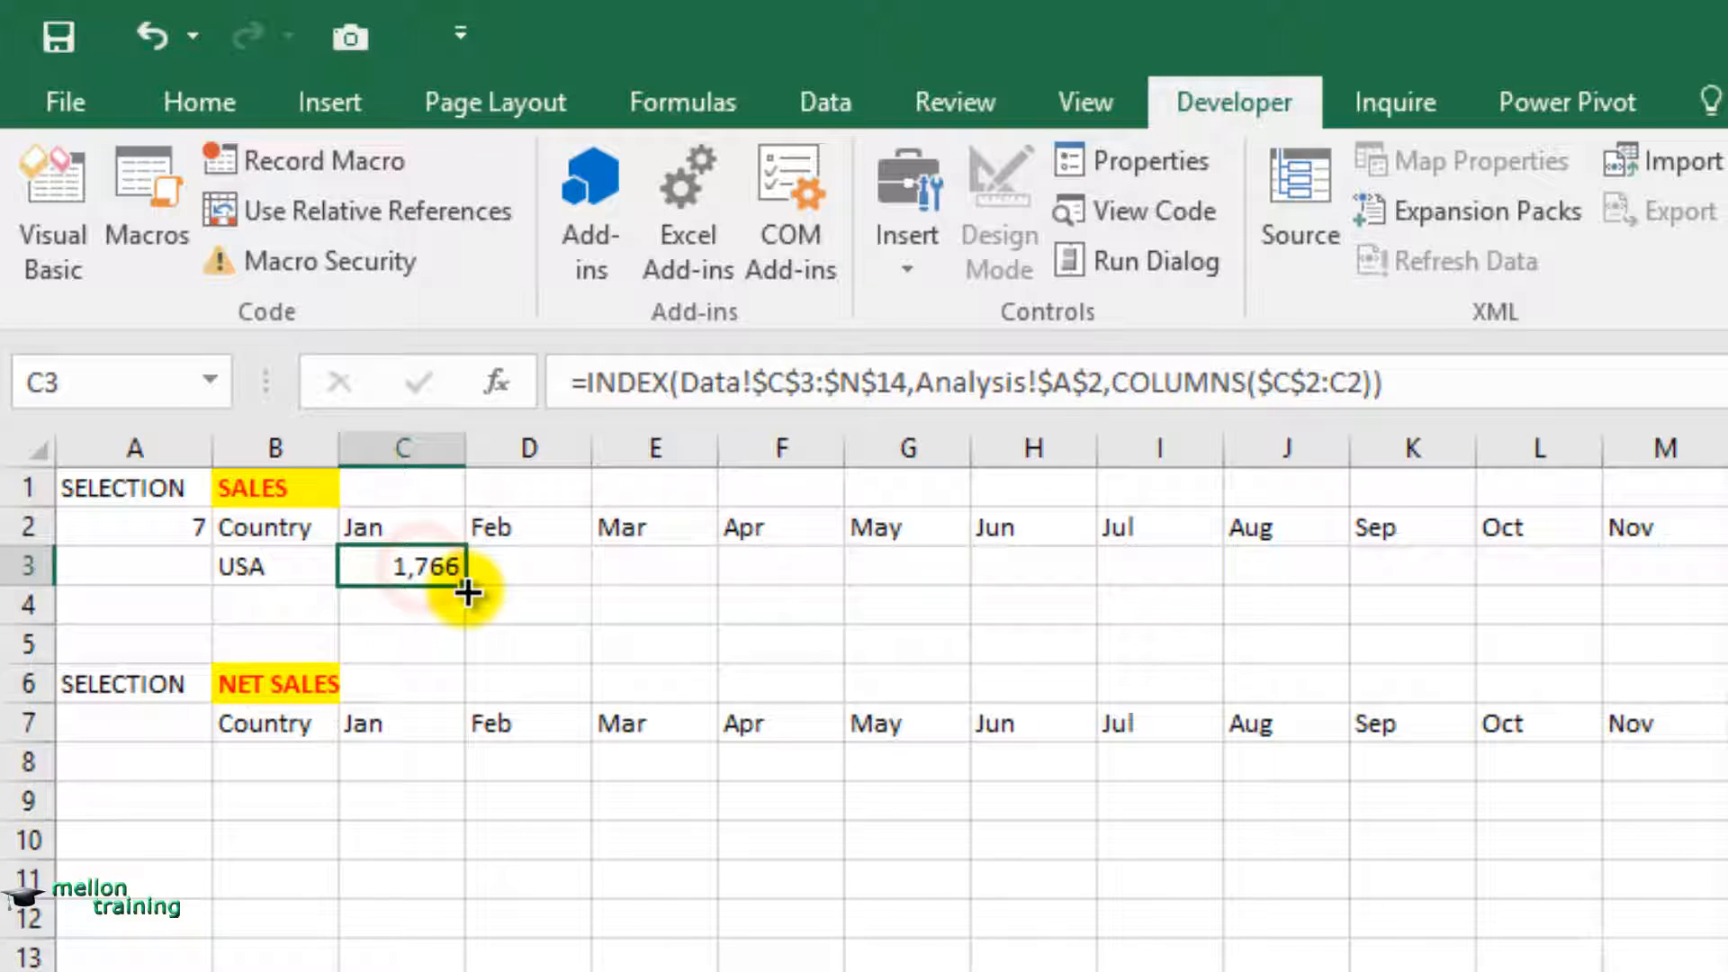
pyautogui.moveTo(465, 586); pyautogui.dragTo(1727, 589)
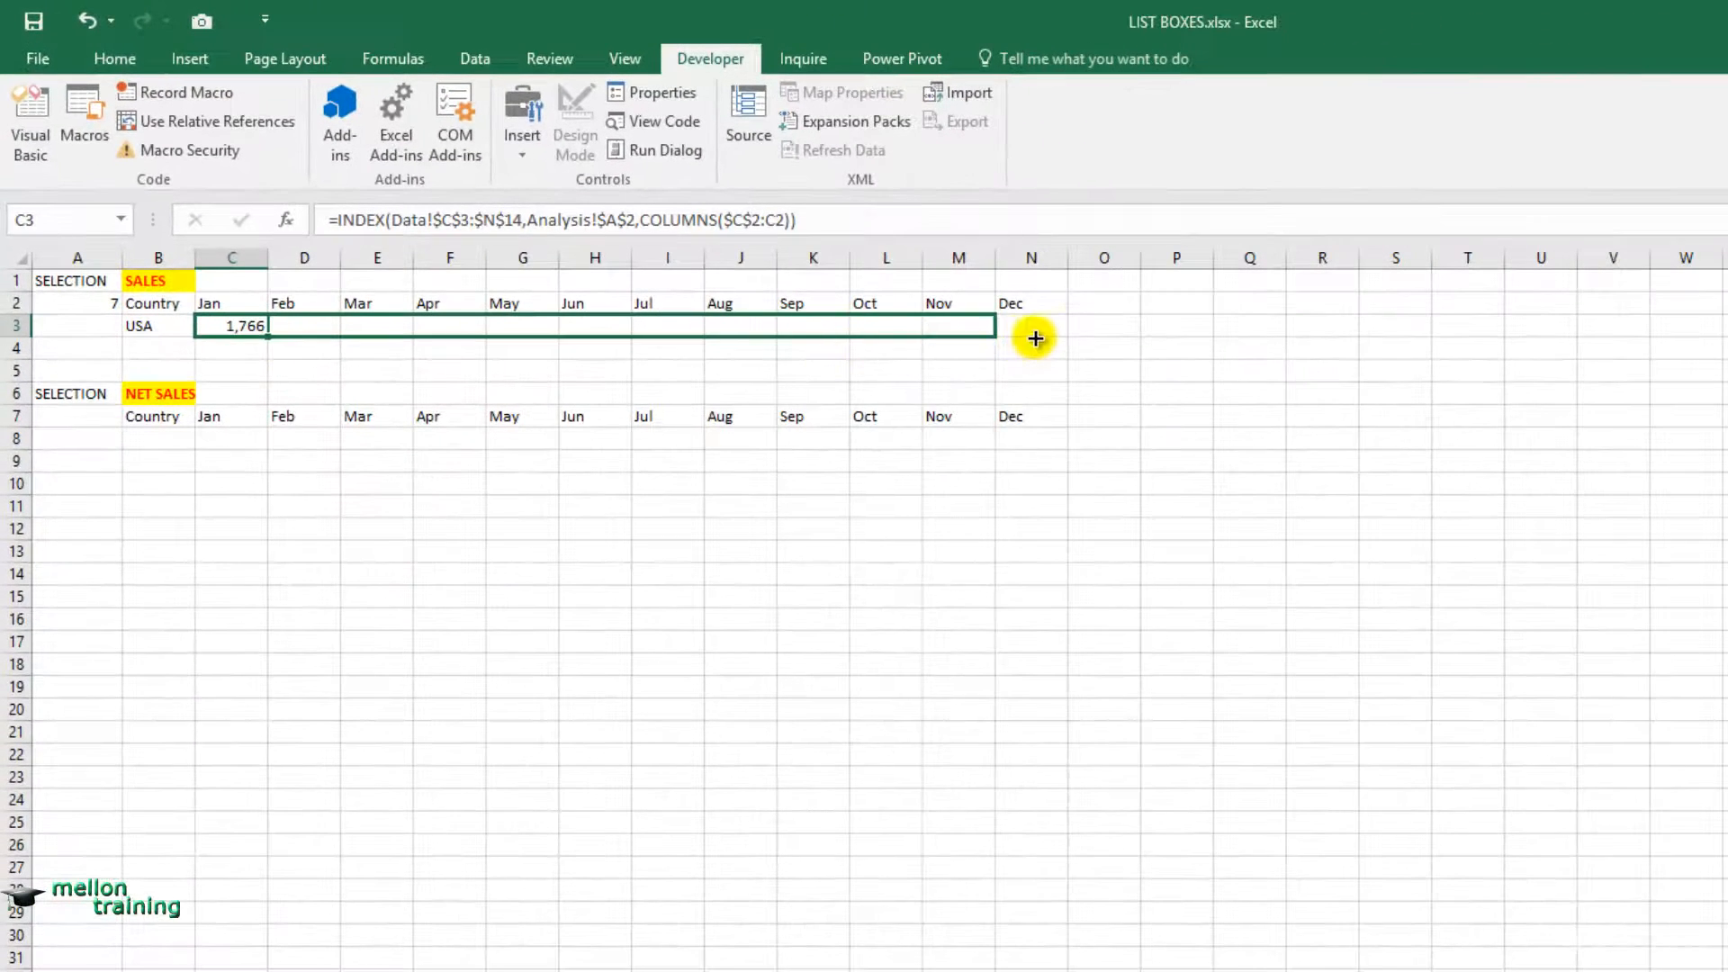
pyautogui.moveTo(1035, 338); pyautogui.dragTo(1037, 341)
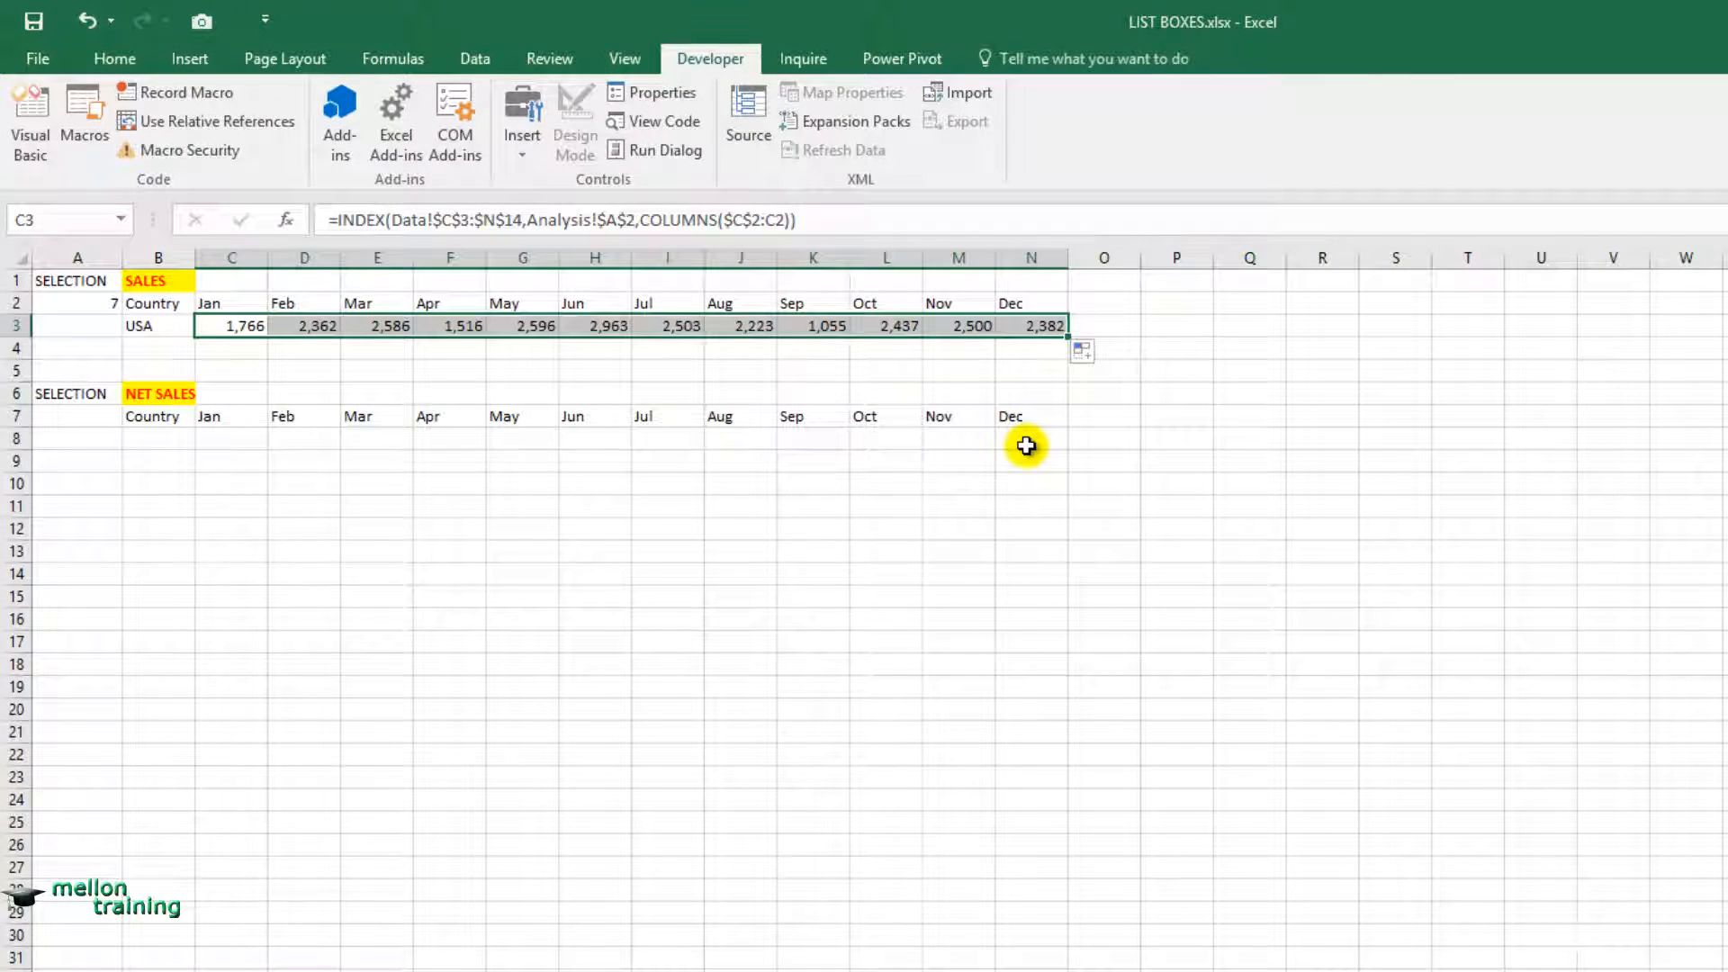
pyautogui.click(224, 348)
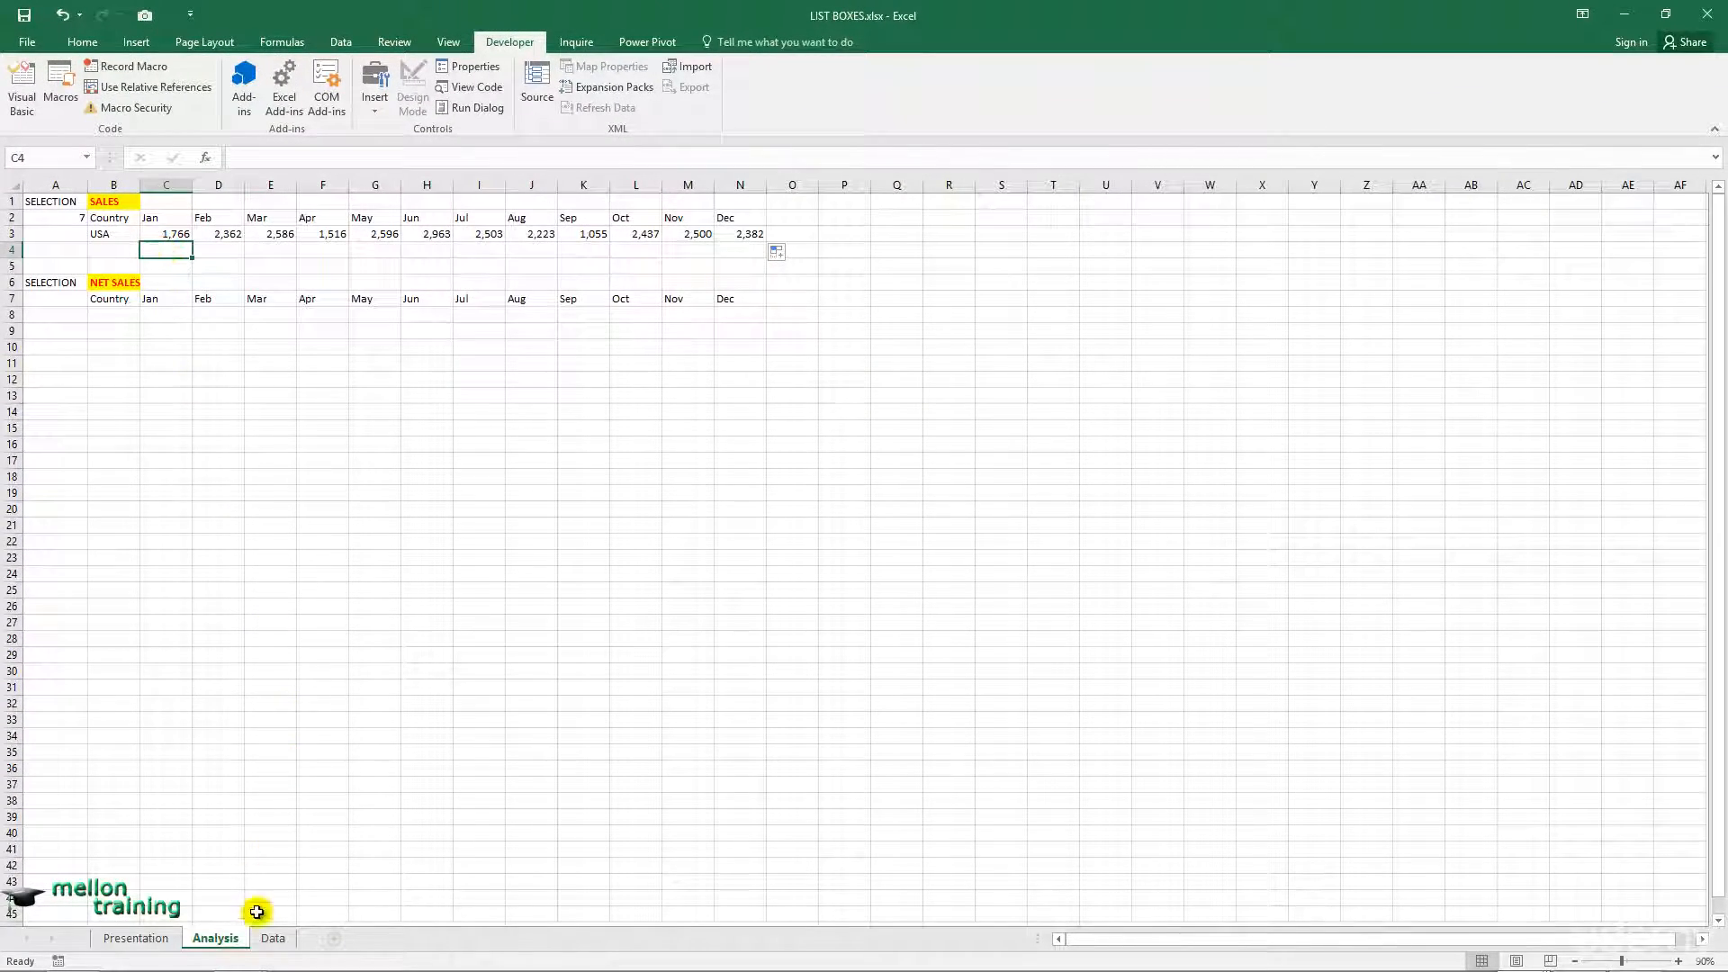
# Compare the USA sales in row 9 of the Data sheet with the looked-up values in row 3 of the Analysis sheet.
pyautogui.click(274, 939)
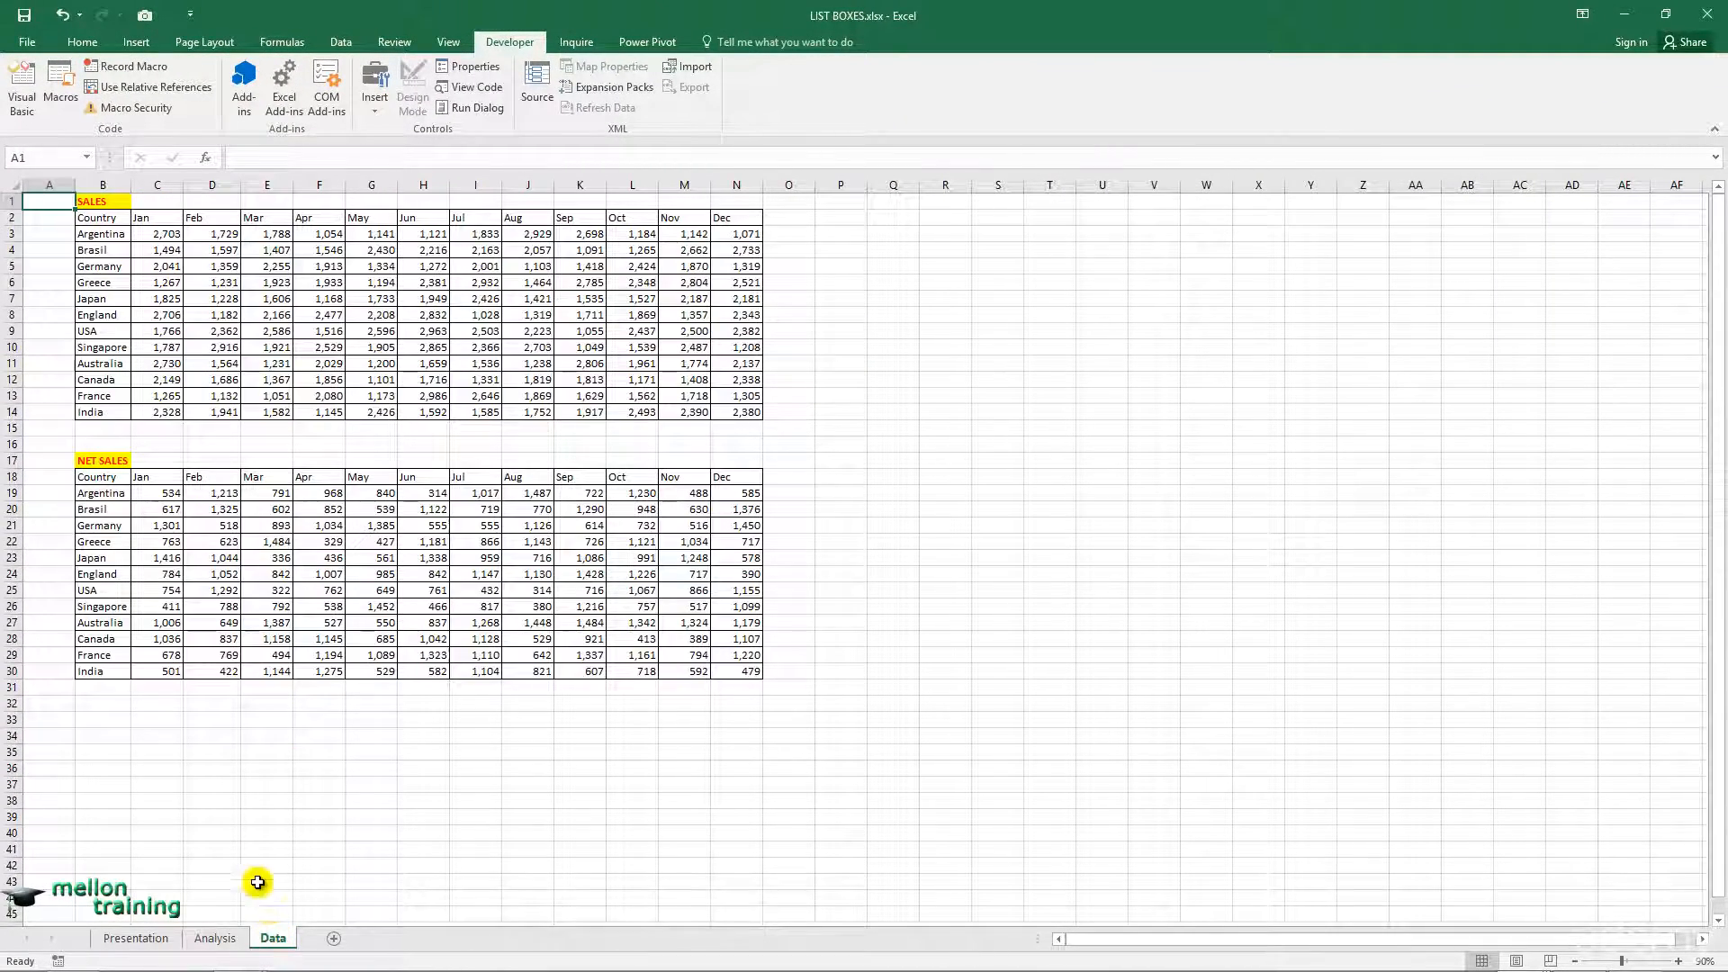
pyautogui.click(13, 331)
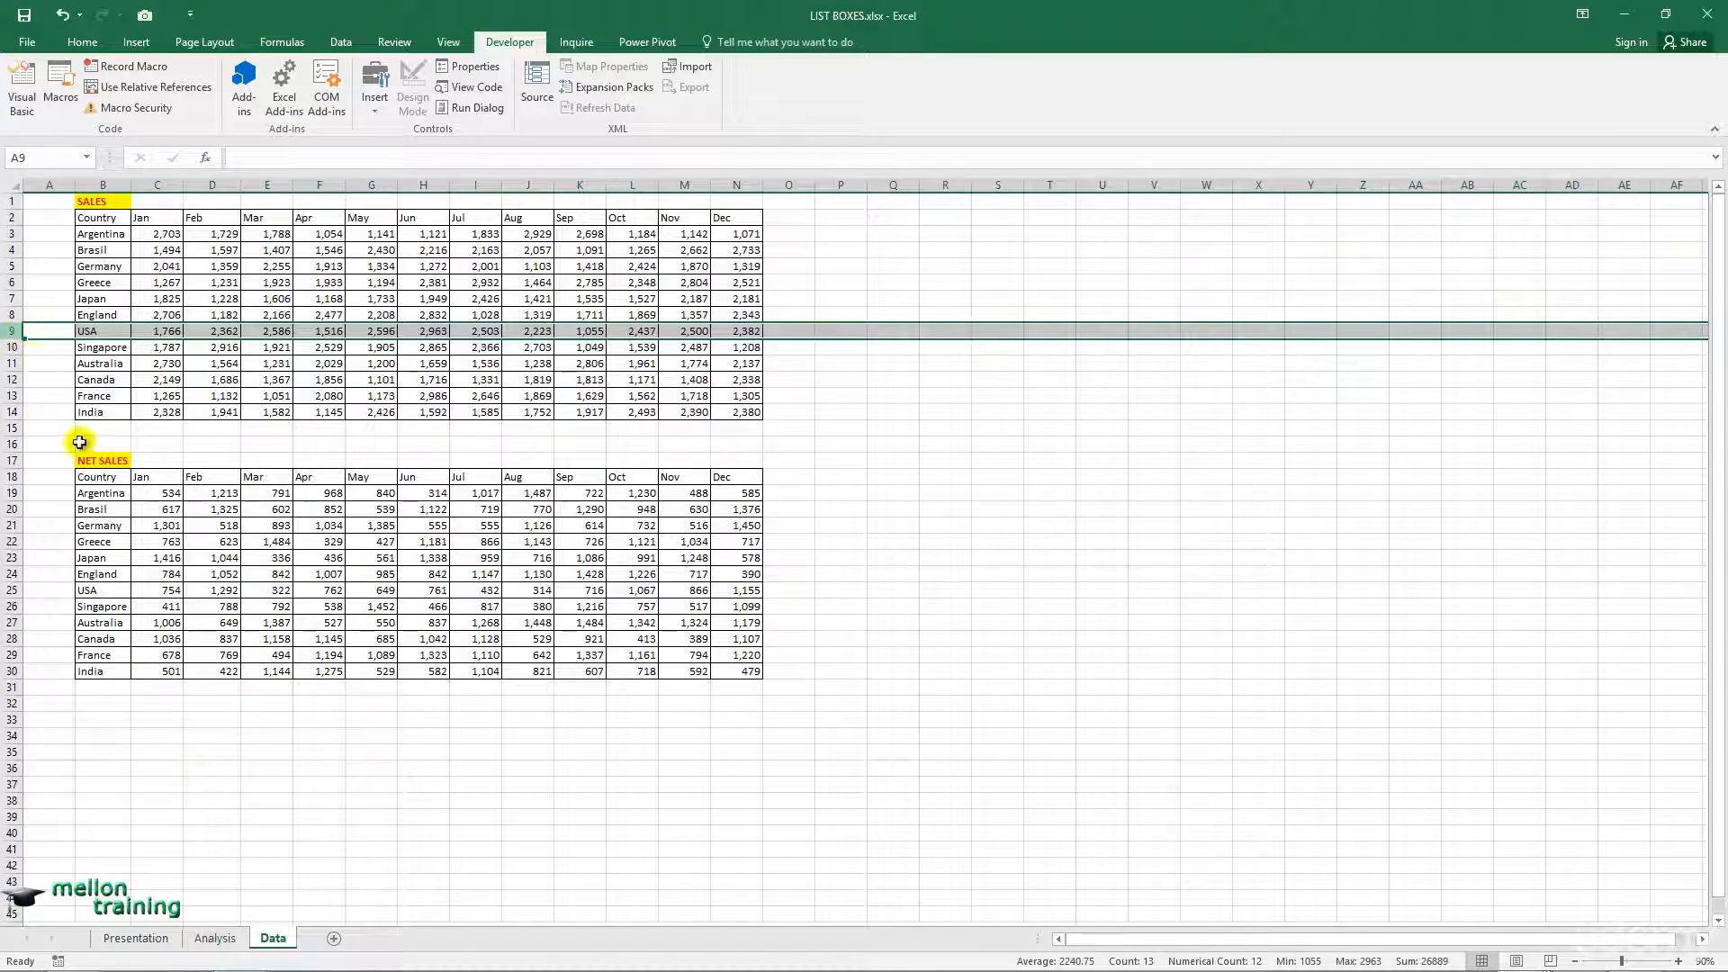
pyautogui.click(215, 939)
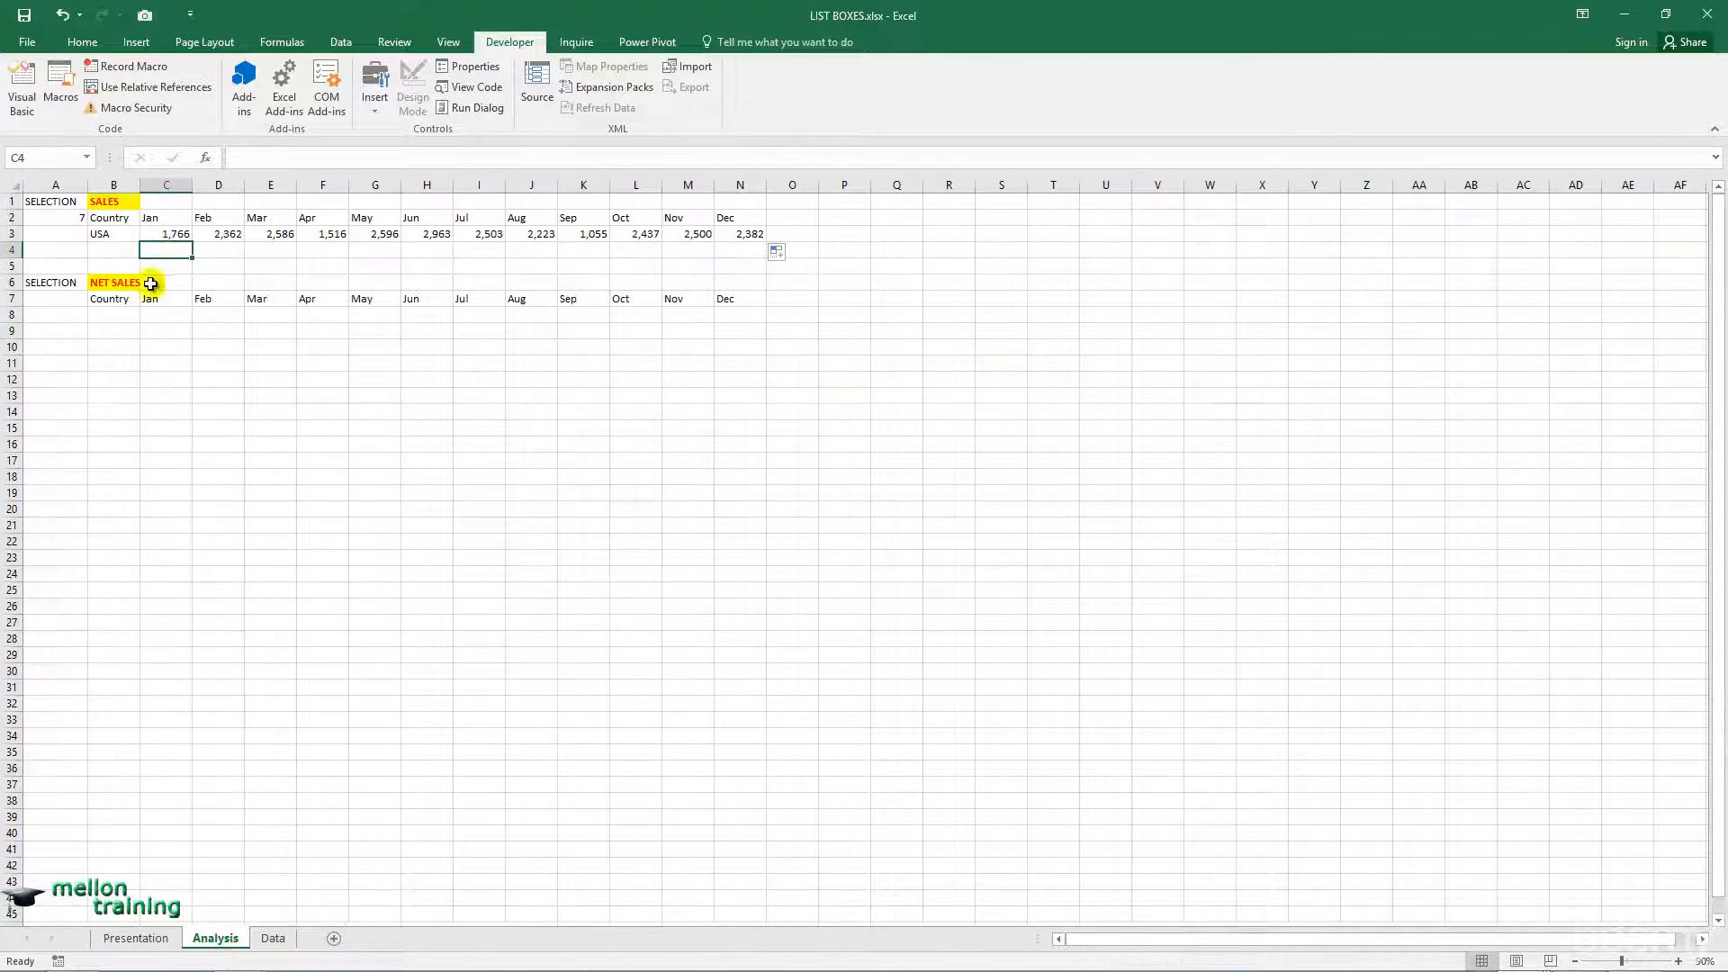
pyautogui.click(11, 234)
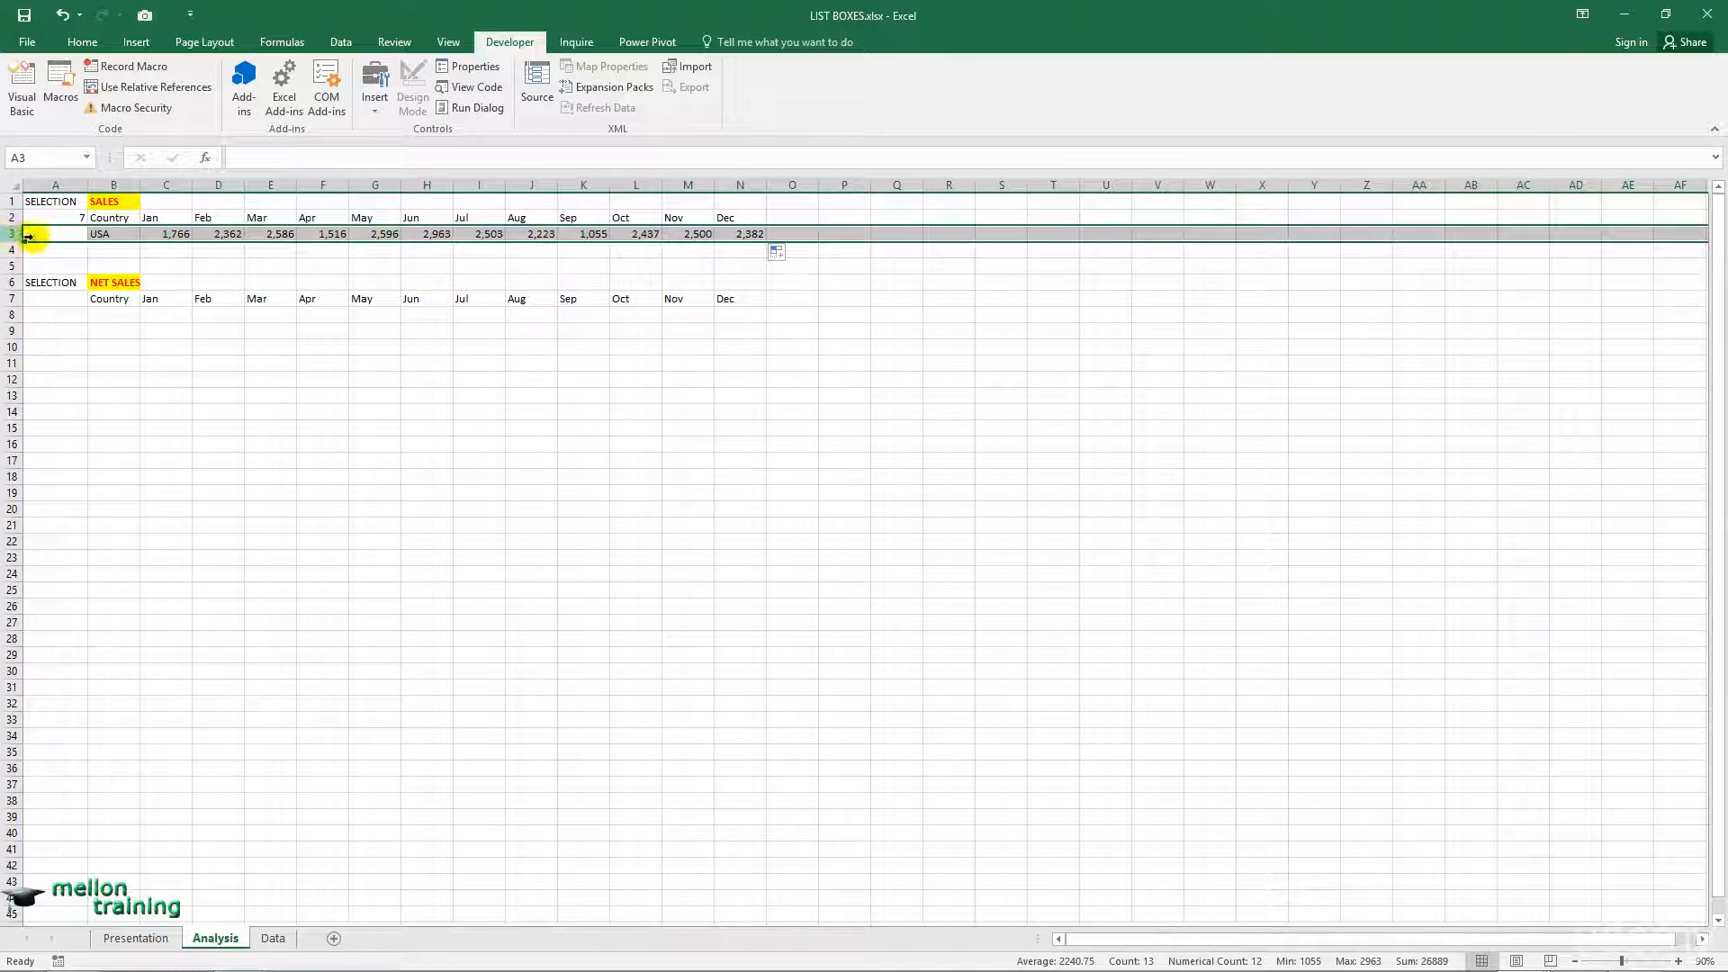
pyautogui.click(123, 252)
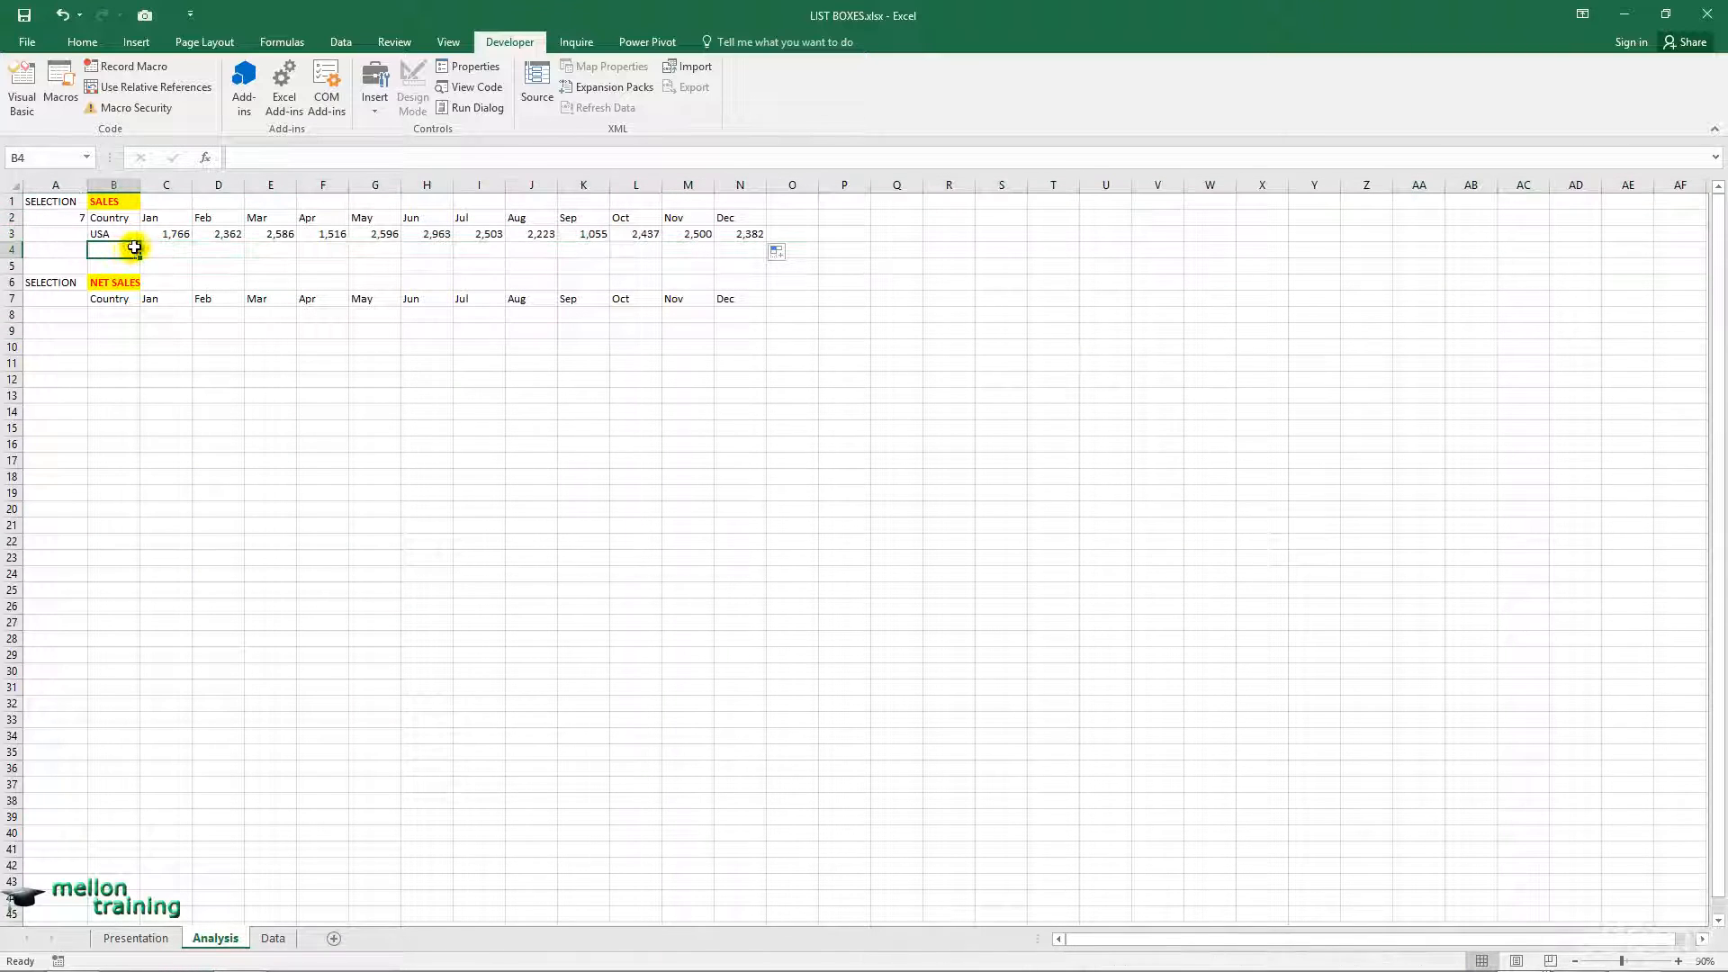
# Insert a clustered column chart from the sales range B2:N3 on the Analysis sheet.
pyautogui.click(114, 220)
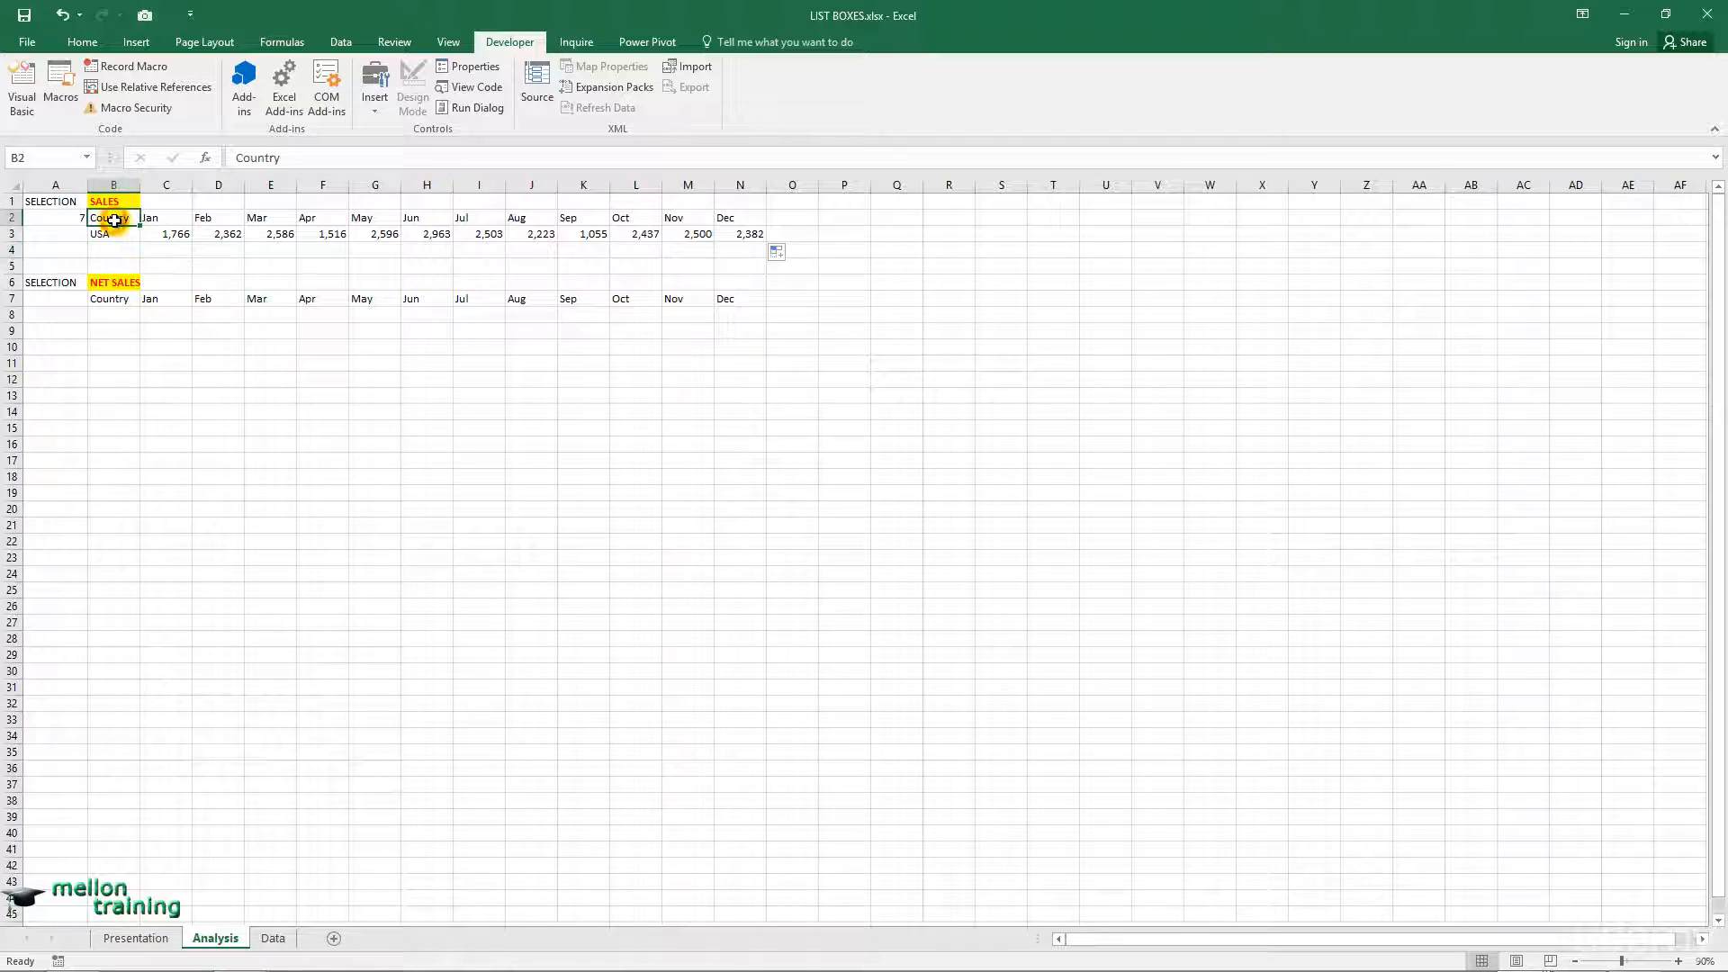
pyautogui.moveTo(167, 226); pyautogui.dragTo(742, 233)
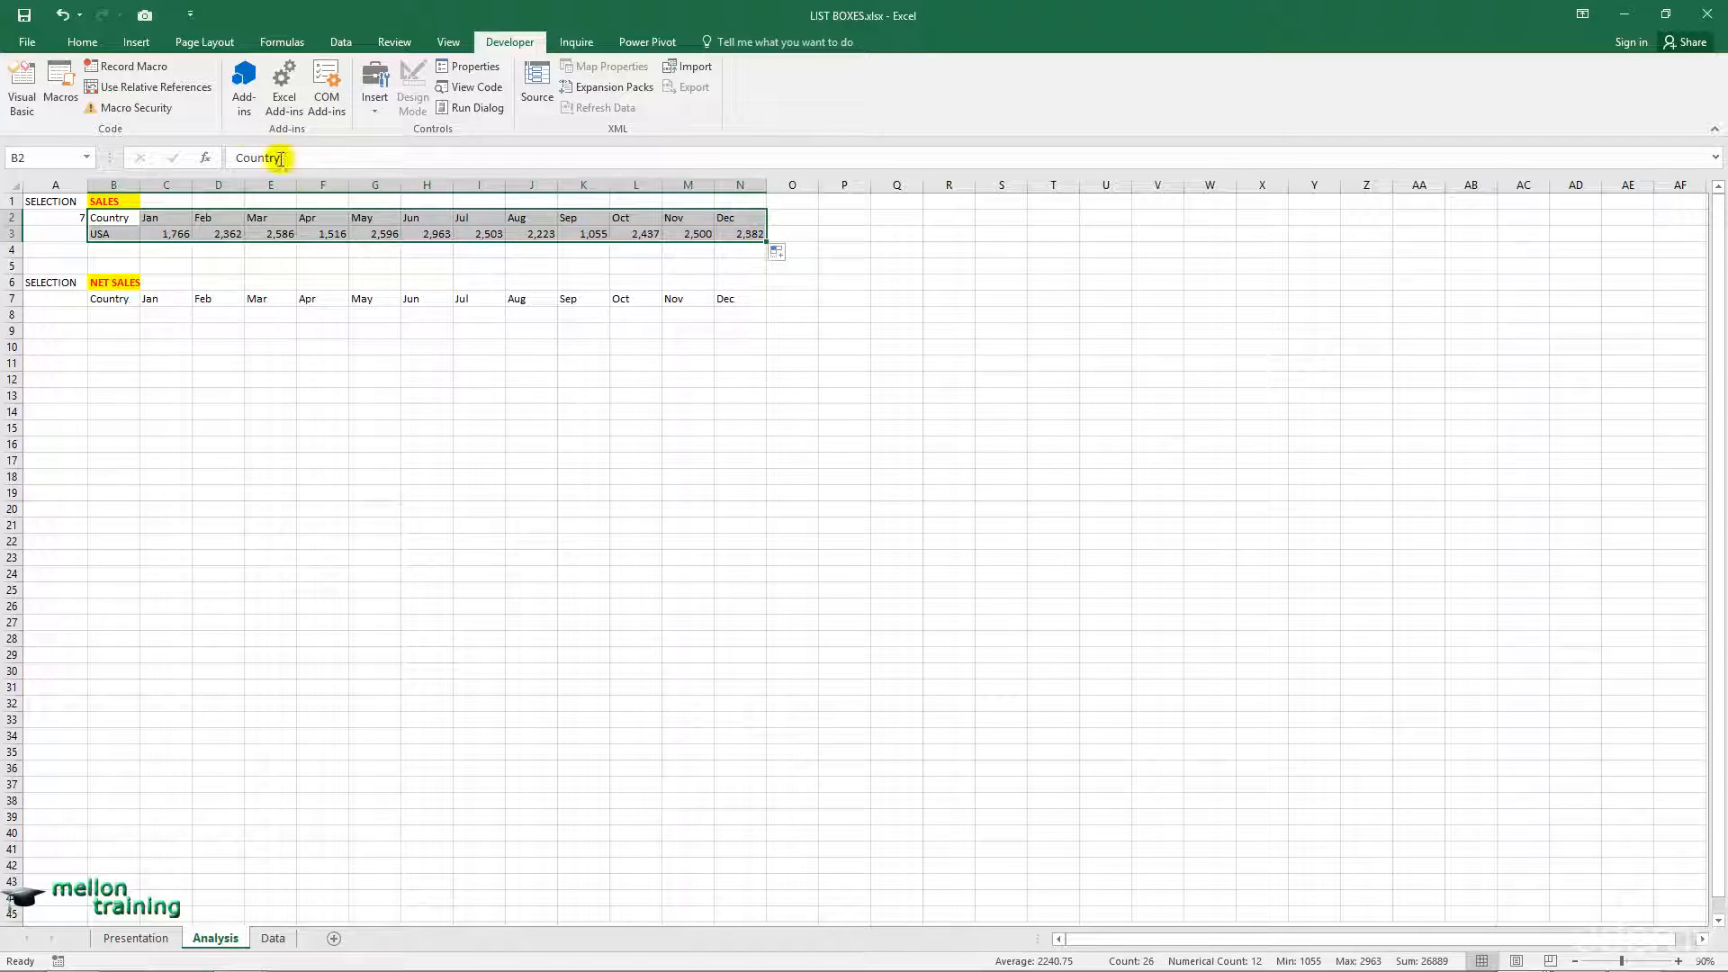
pyautogui.click(143, 45)
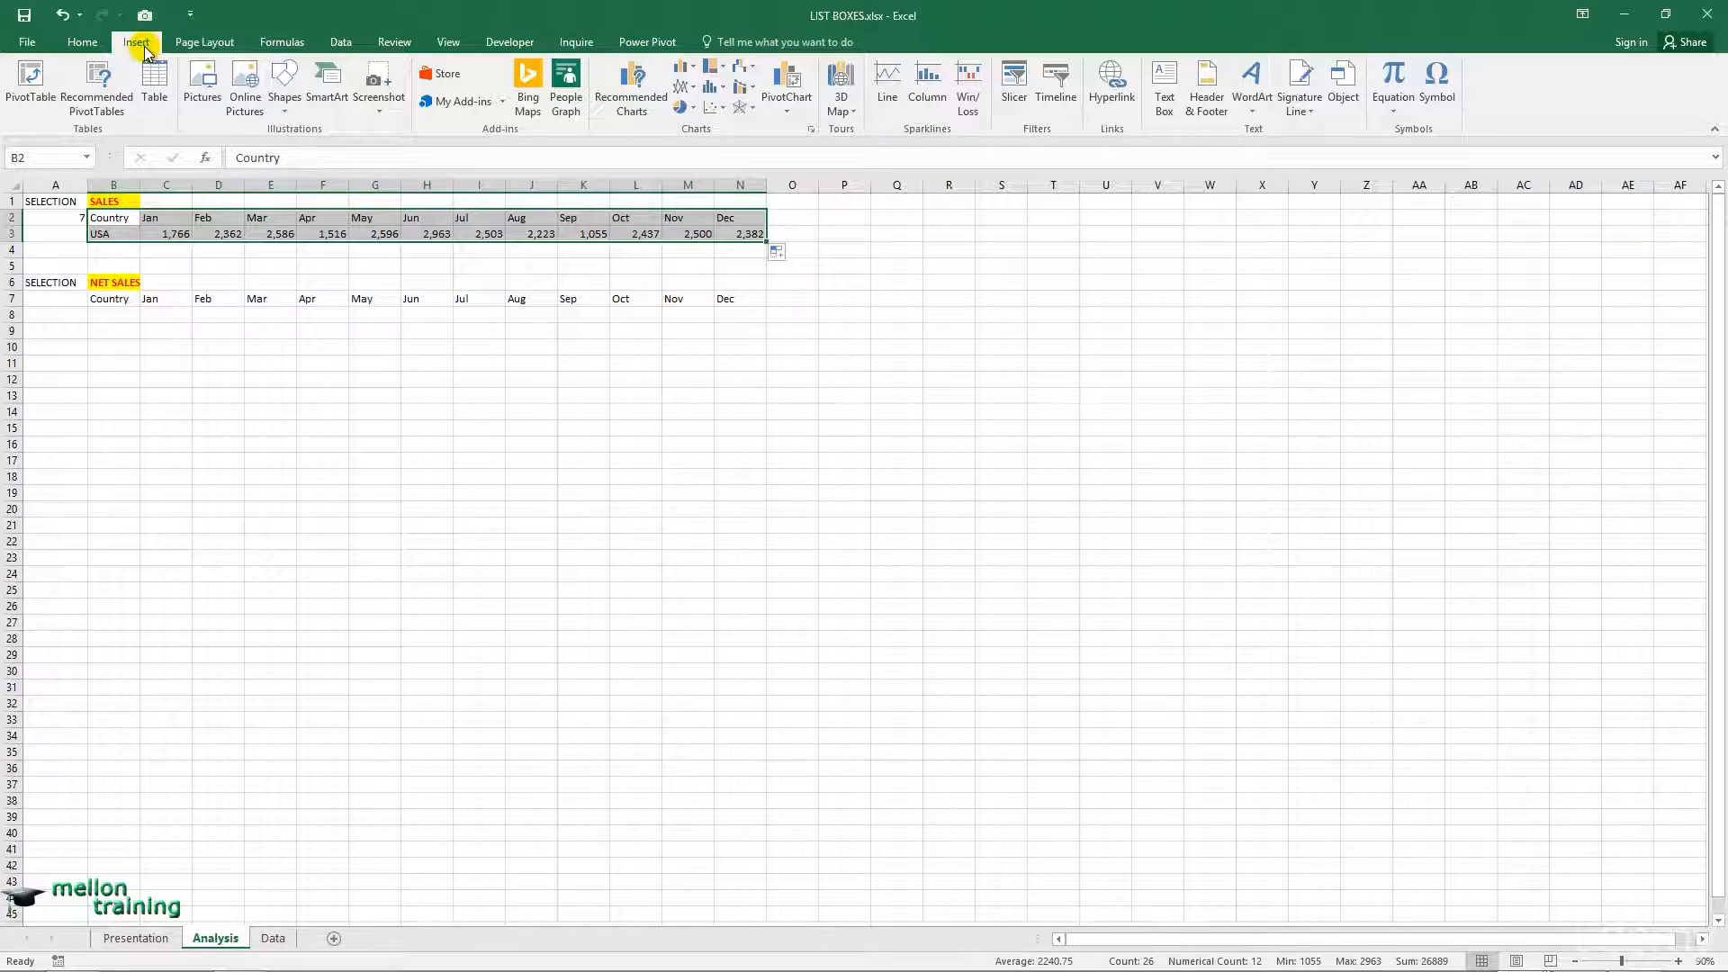
pyautogui.click(696, 74)
pyautogui.click(701, 123)
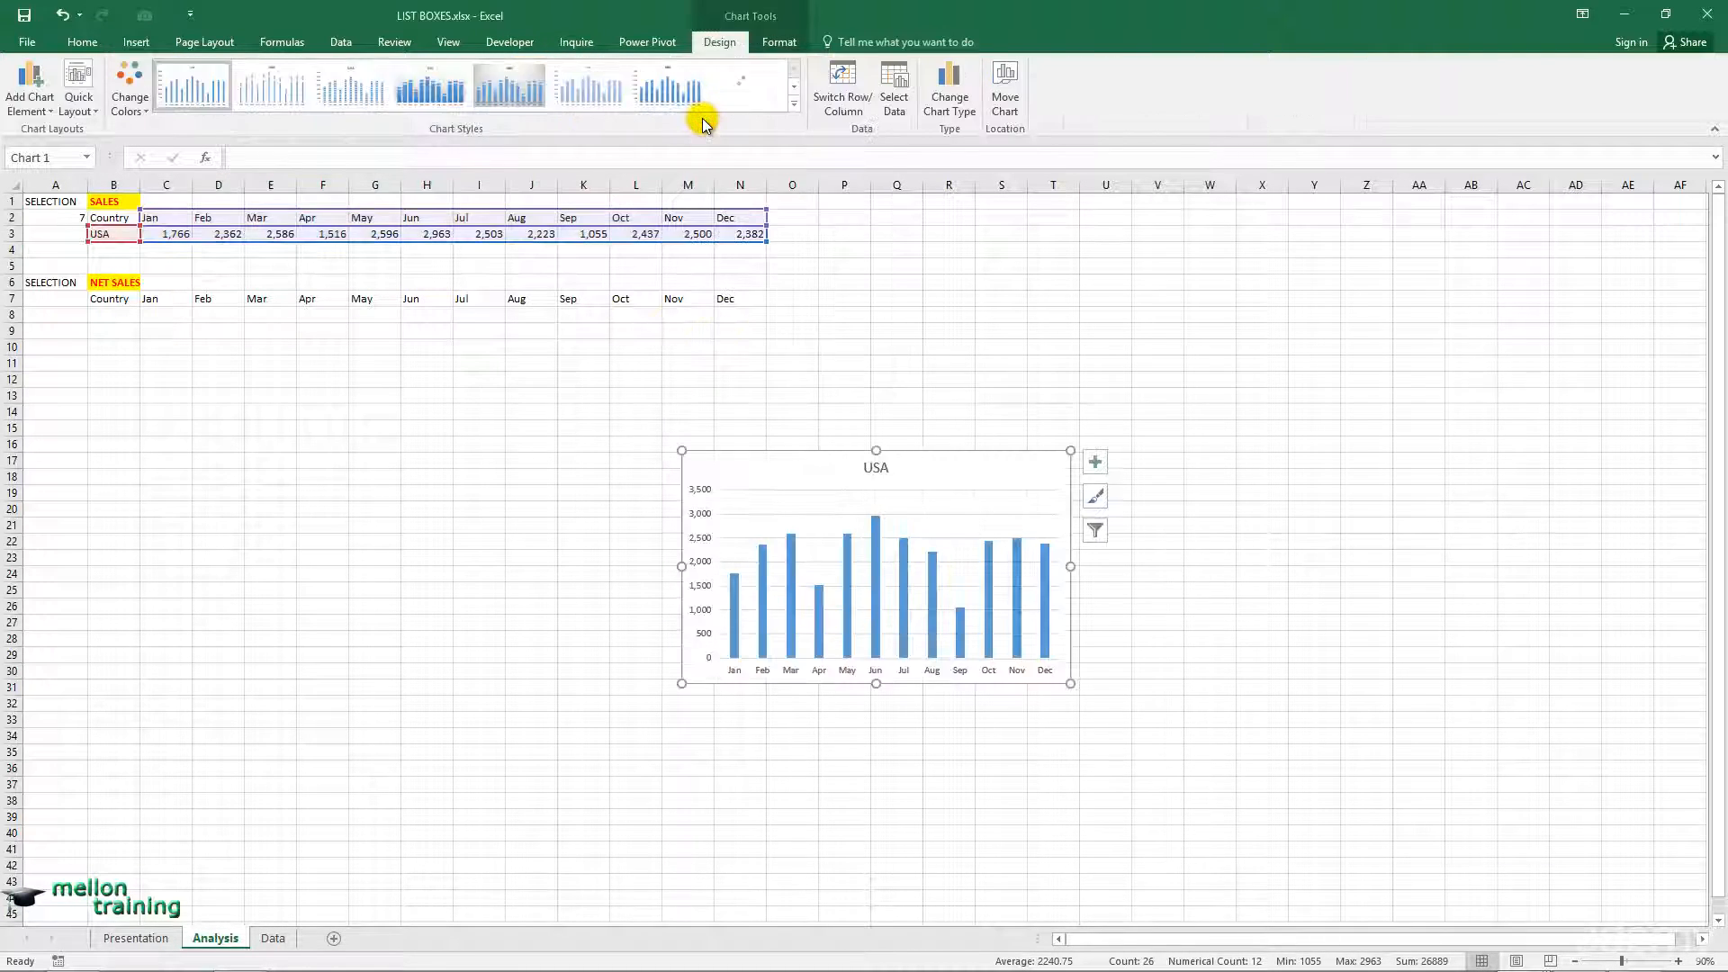
# Move the chart to the Presentation sheet as an object and place it beside the list box, enlarged to span about columns C to K.
pyautogui.rightClick(951, 472)
pyautogui.click(1028, 688)
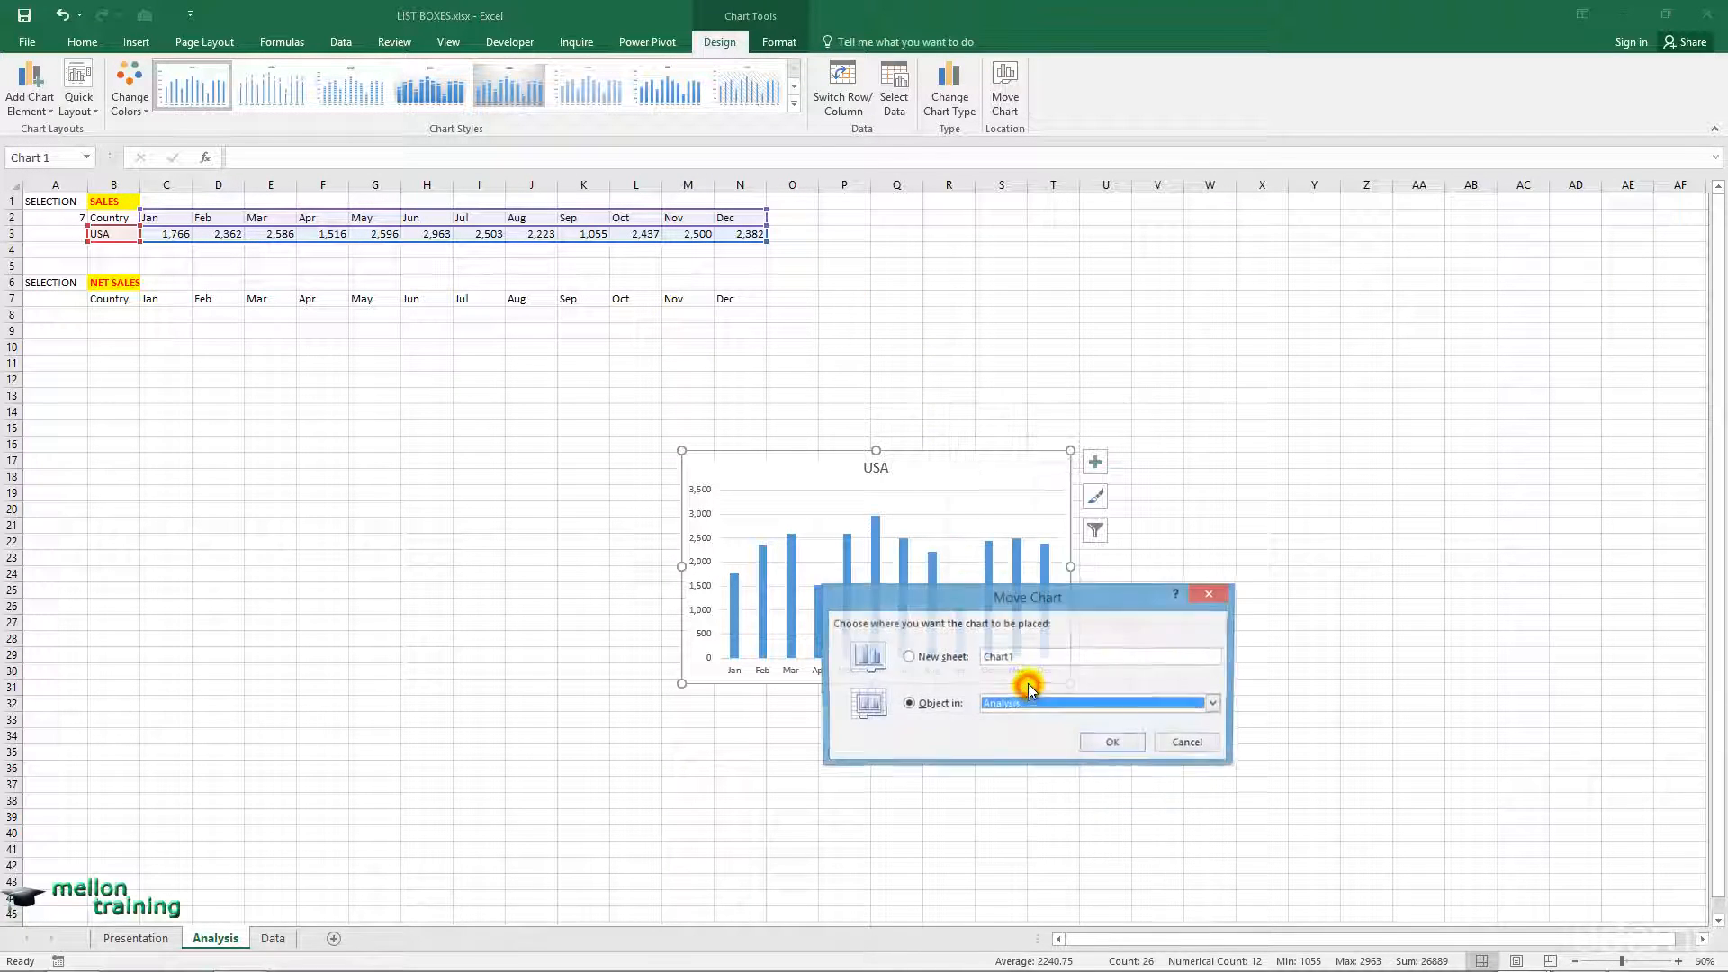
pyautogui.click(1212, 702)
pyautogui.click(1042, 719)
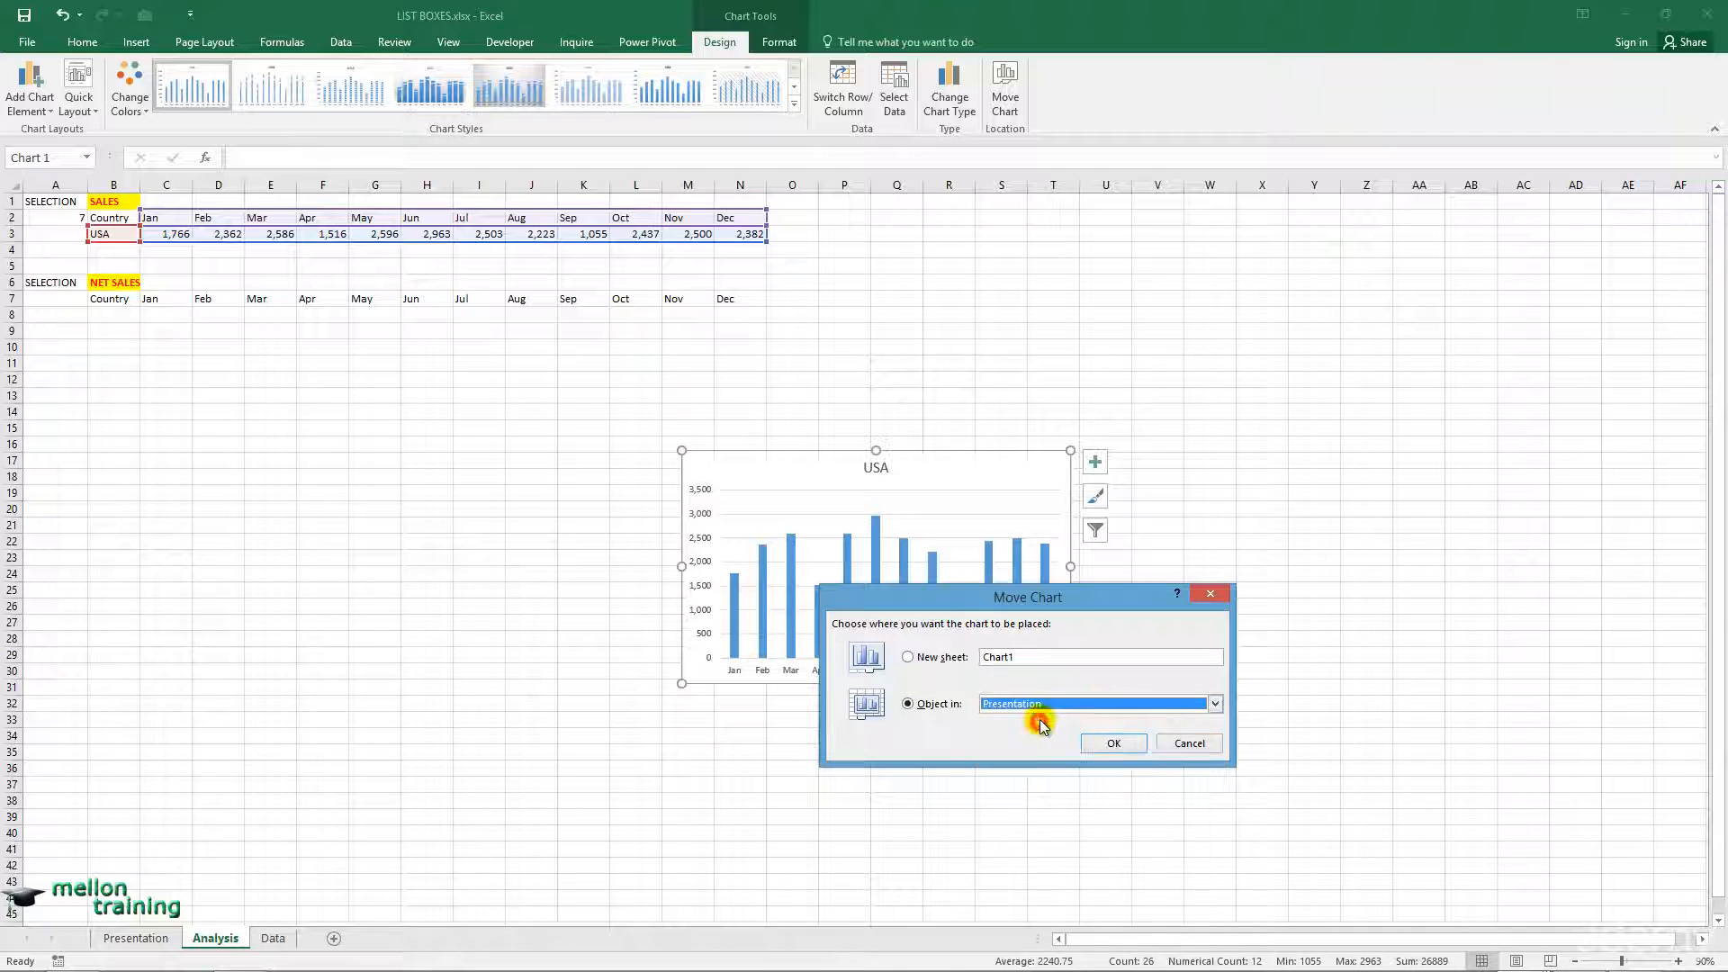
pyautogui.click(1111, 742)
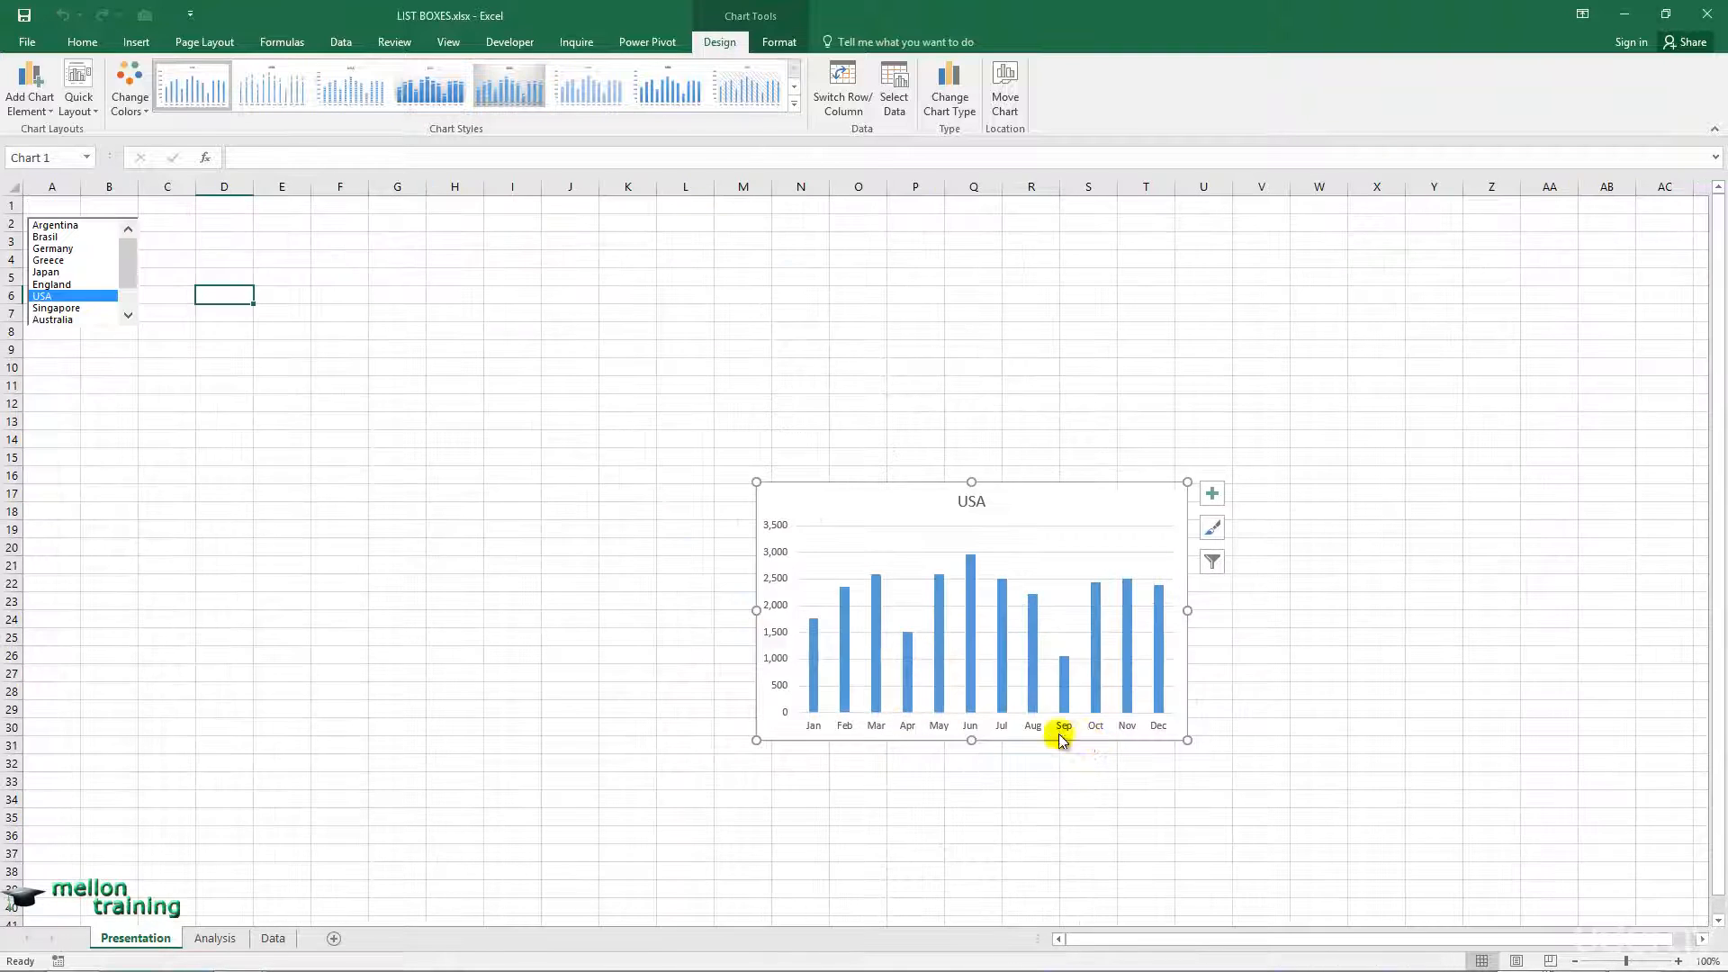
pyautogui.moveTo(827, 488); pyautogui.dragTo(224, 205)
pyautogui.moveTo(585, 460); pyautogui.dragTo(649, 466)
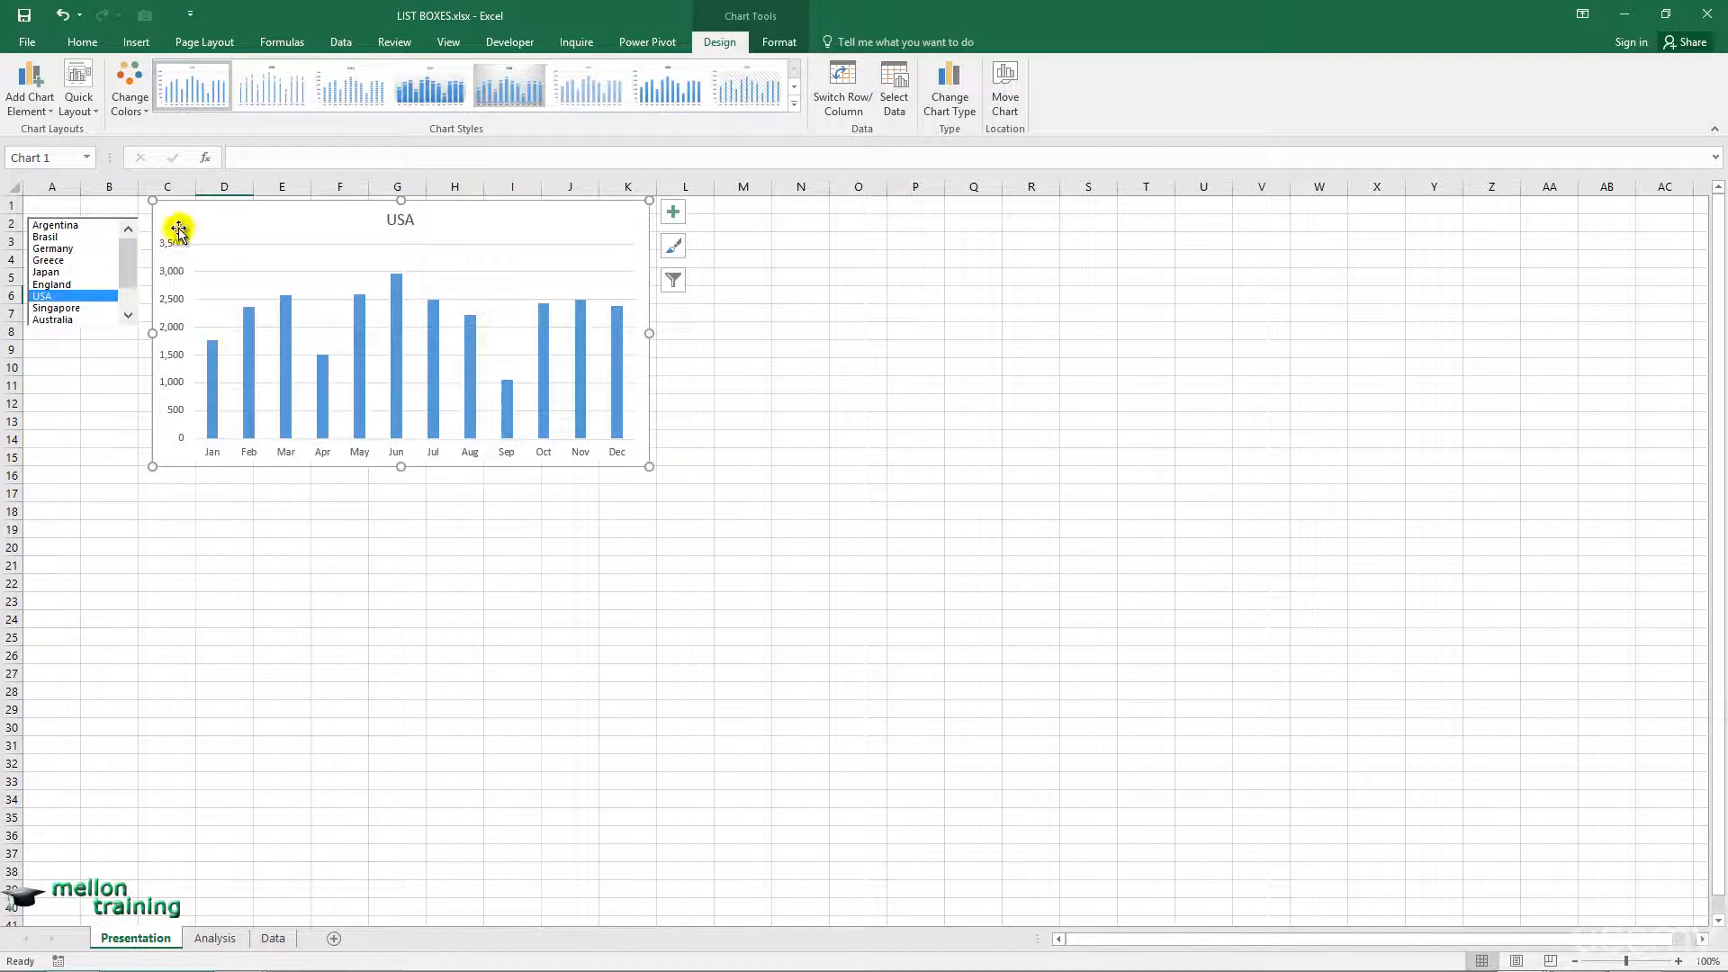
# Test the chart by choosing Argentina, Brasil and Germany in the list box, leave Argentina selected, and return to the Analysis sheet.
pyautogui.click(67, 227)
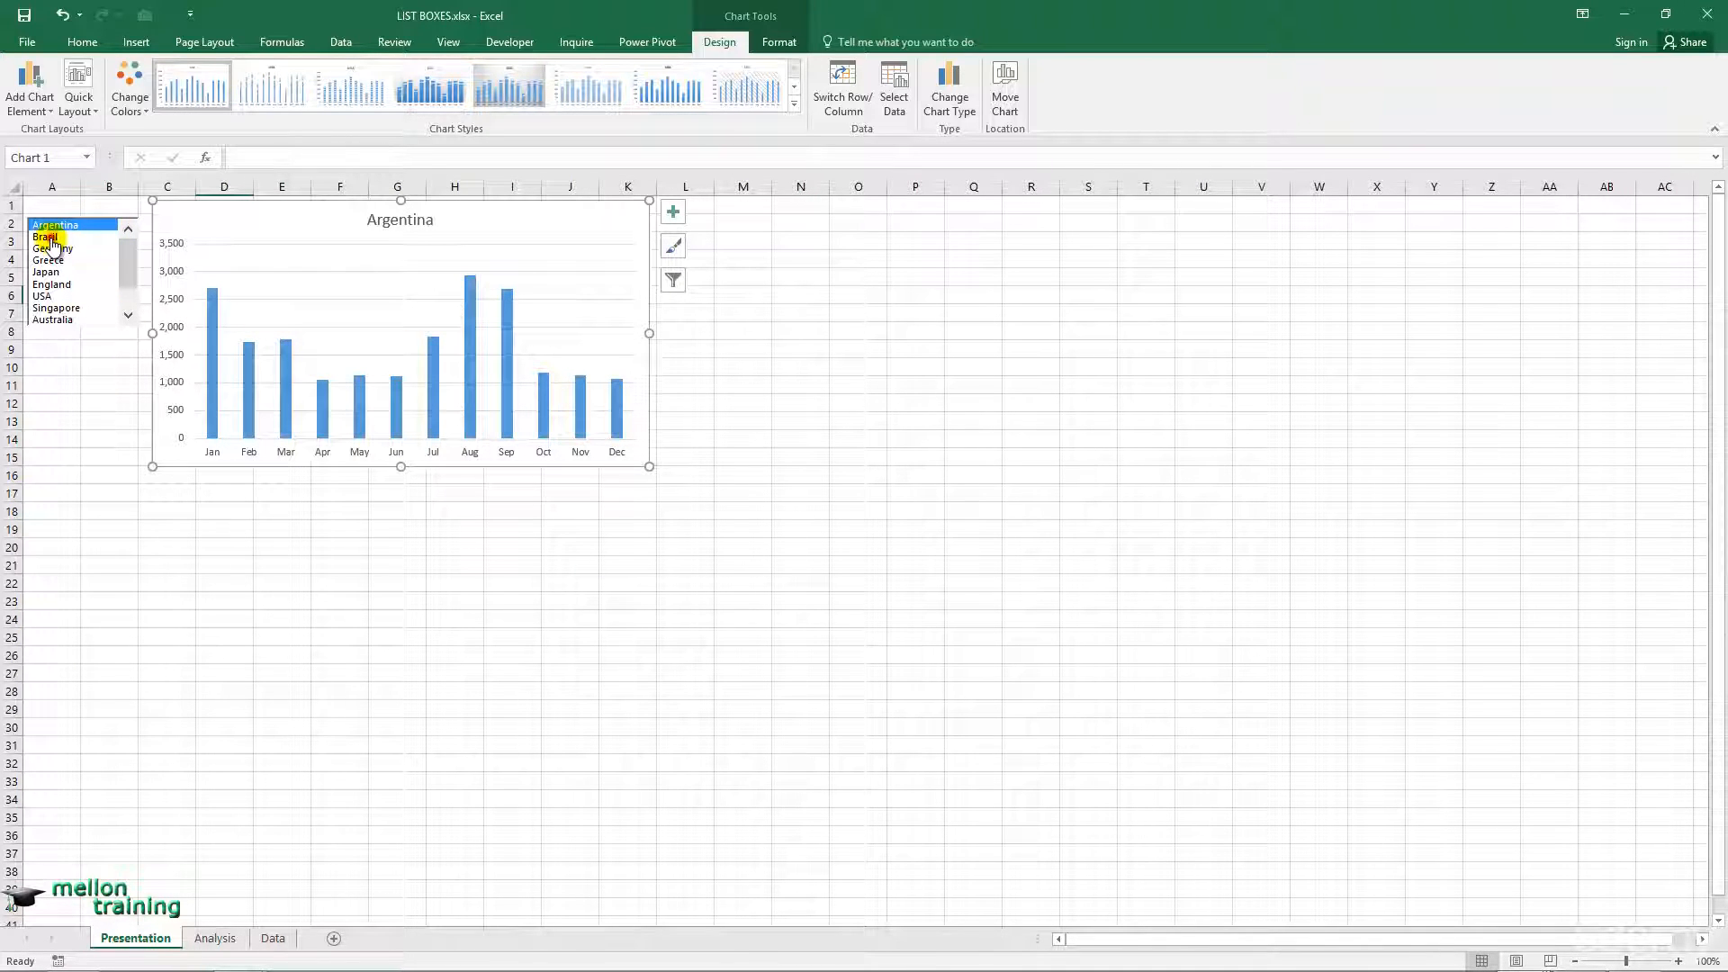
pyautogui.click(47, 236)
pyautogui.click(52, 248)
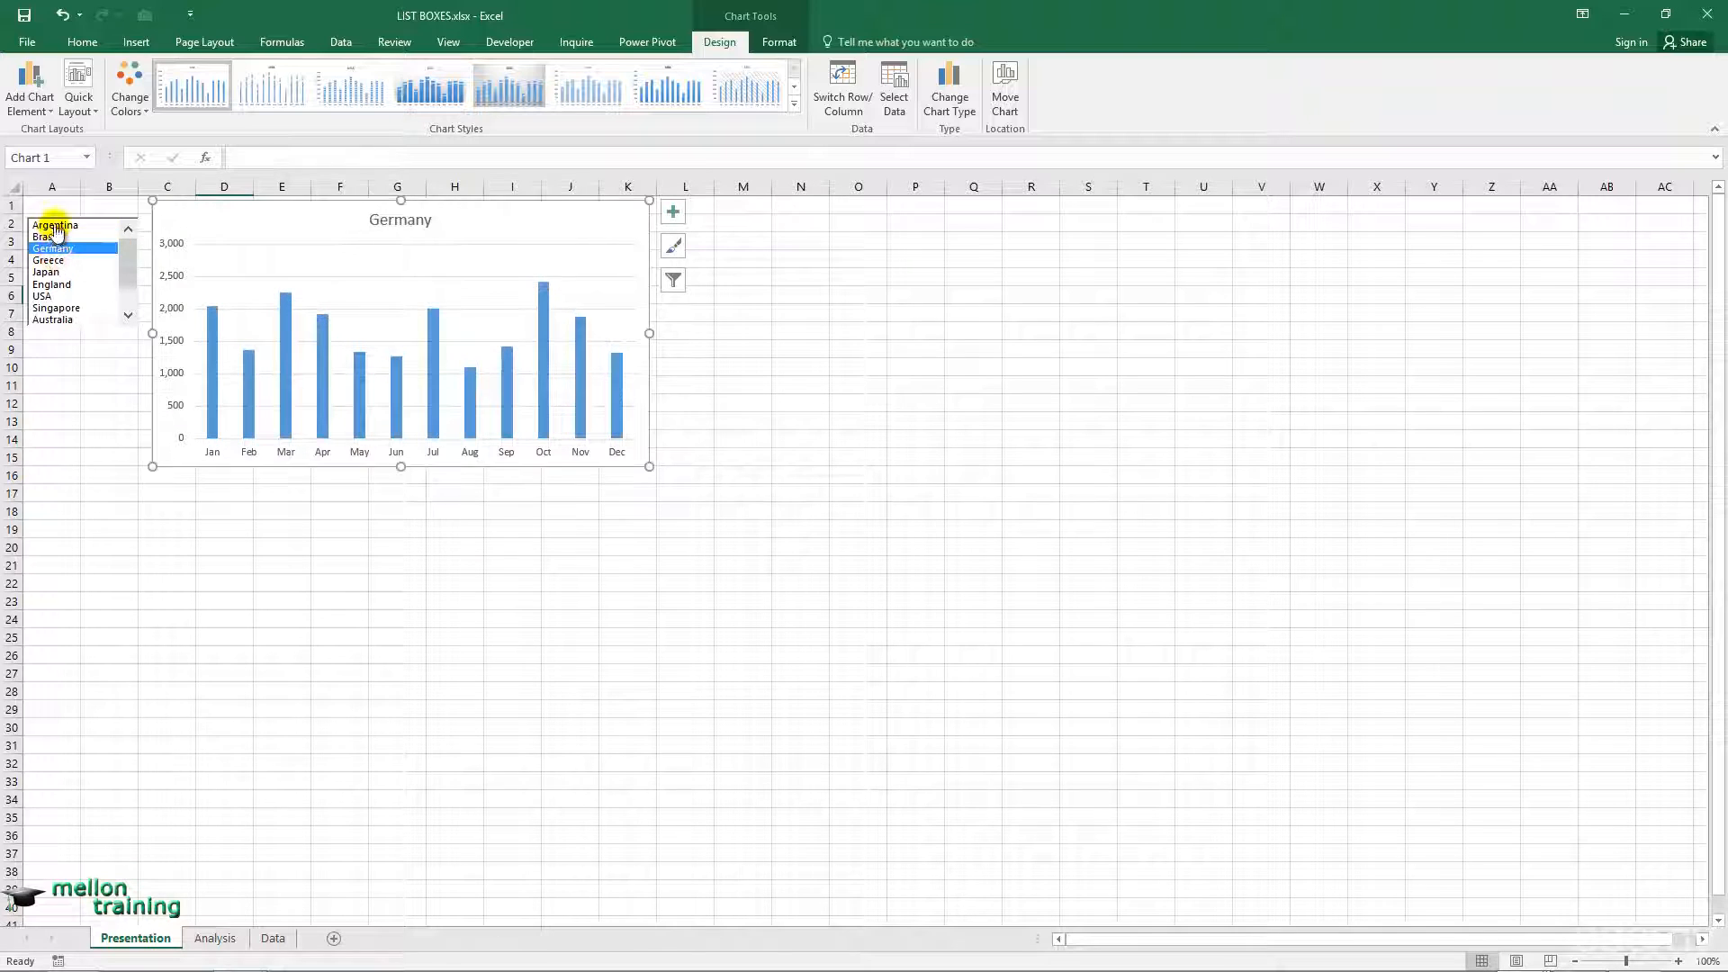
pyautogui.click(54, 226)
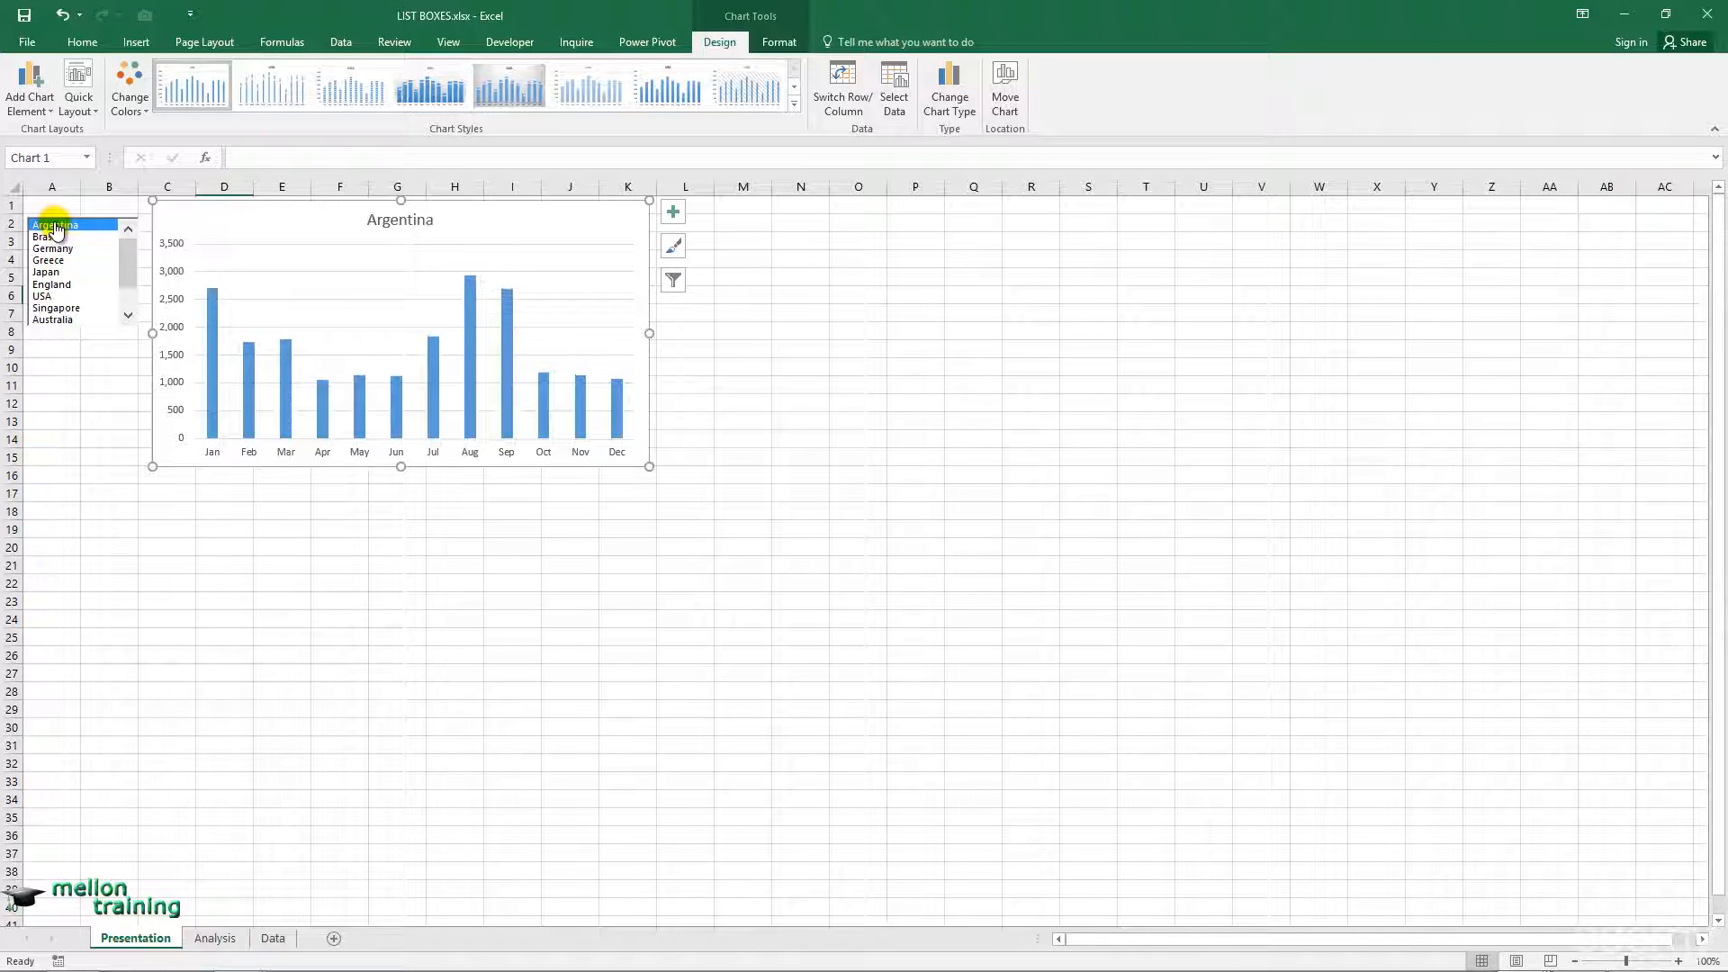
pyautogui.click(67, 229)
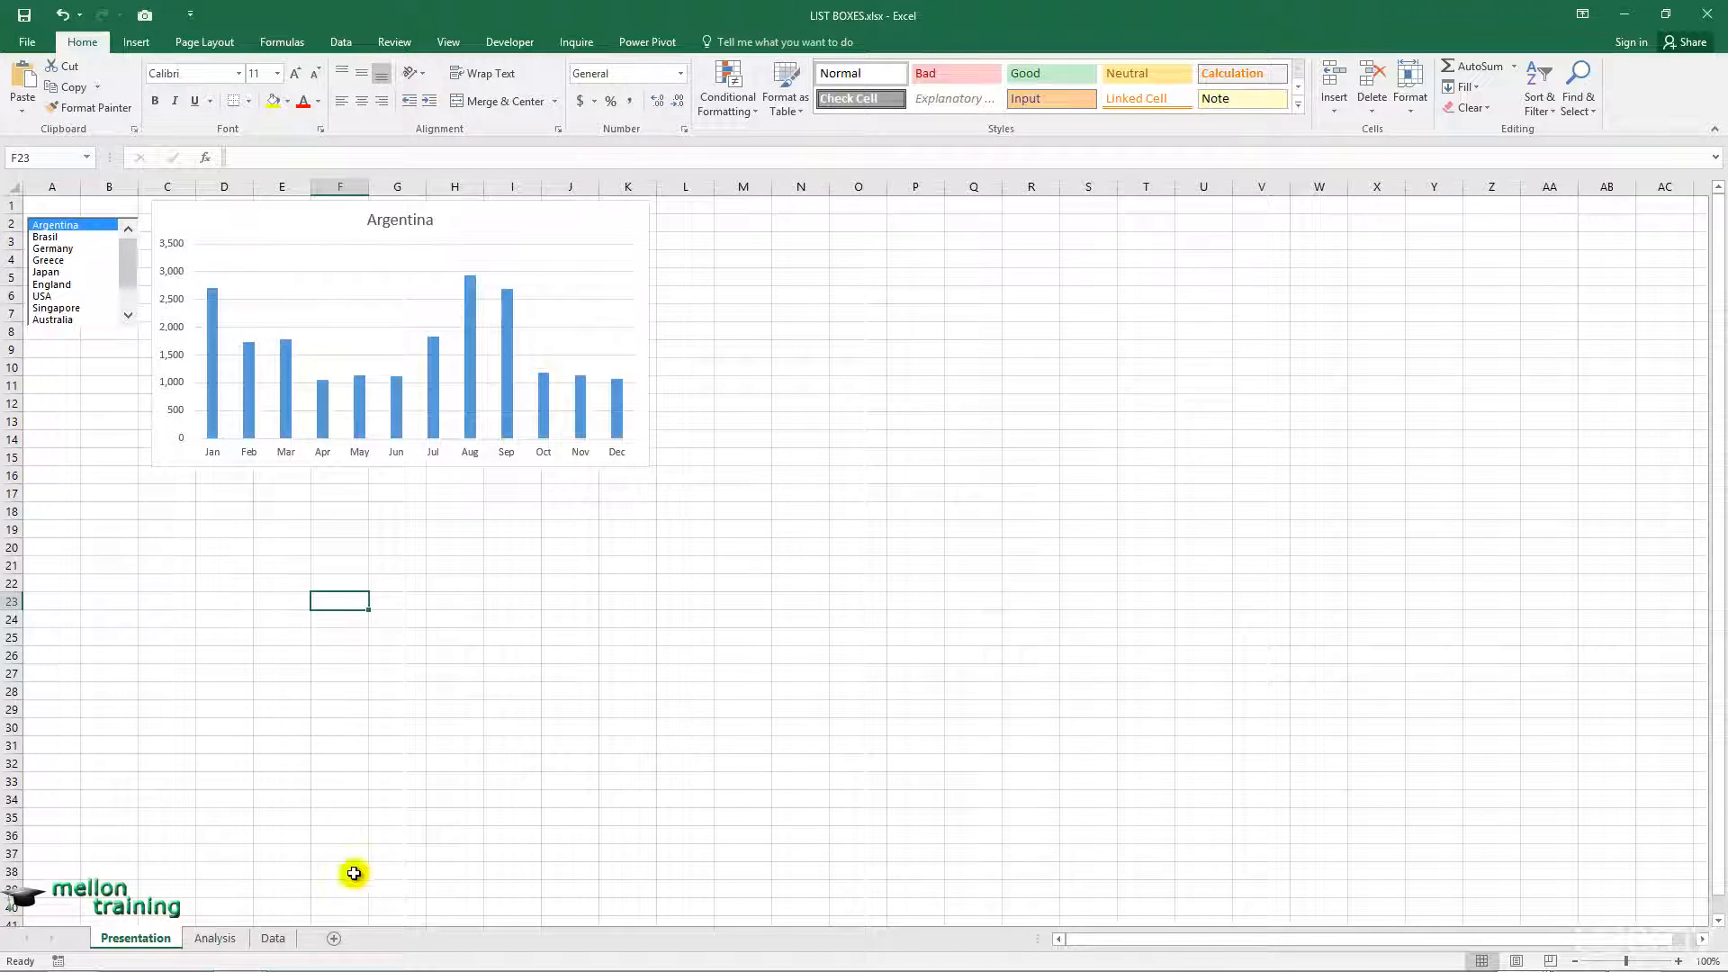
pyautogui.click(216, 937)
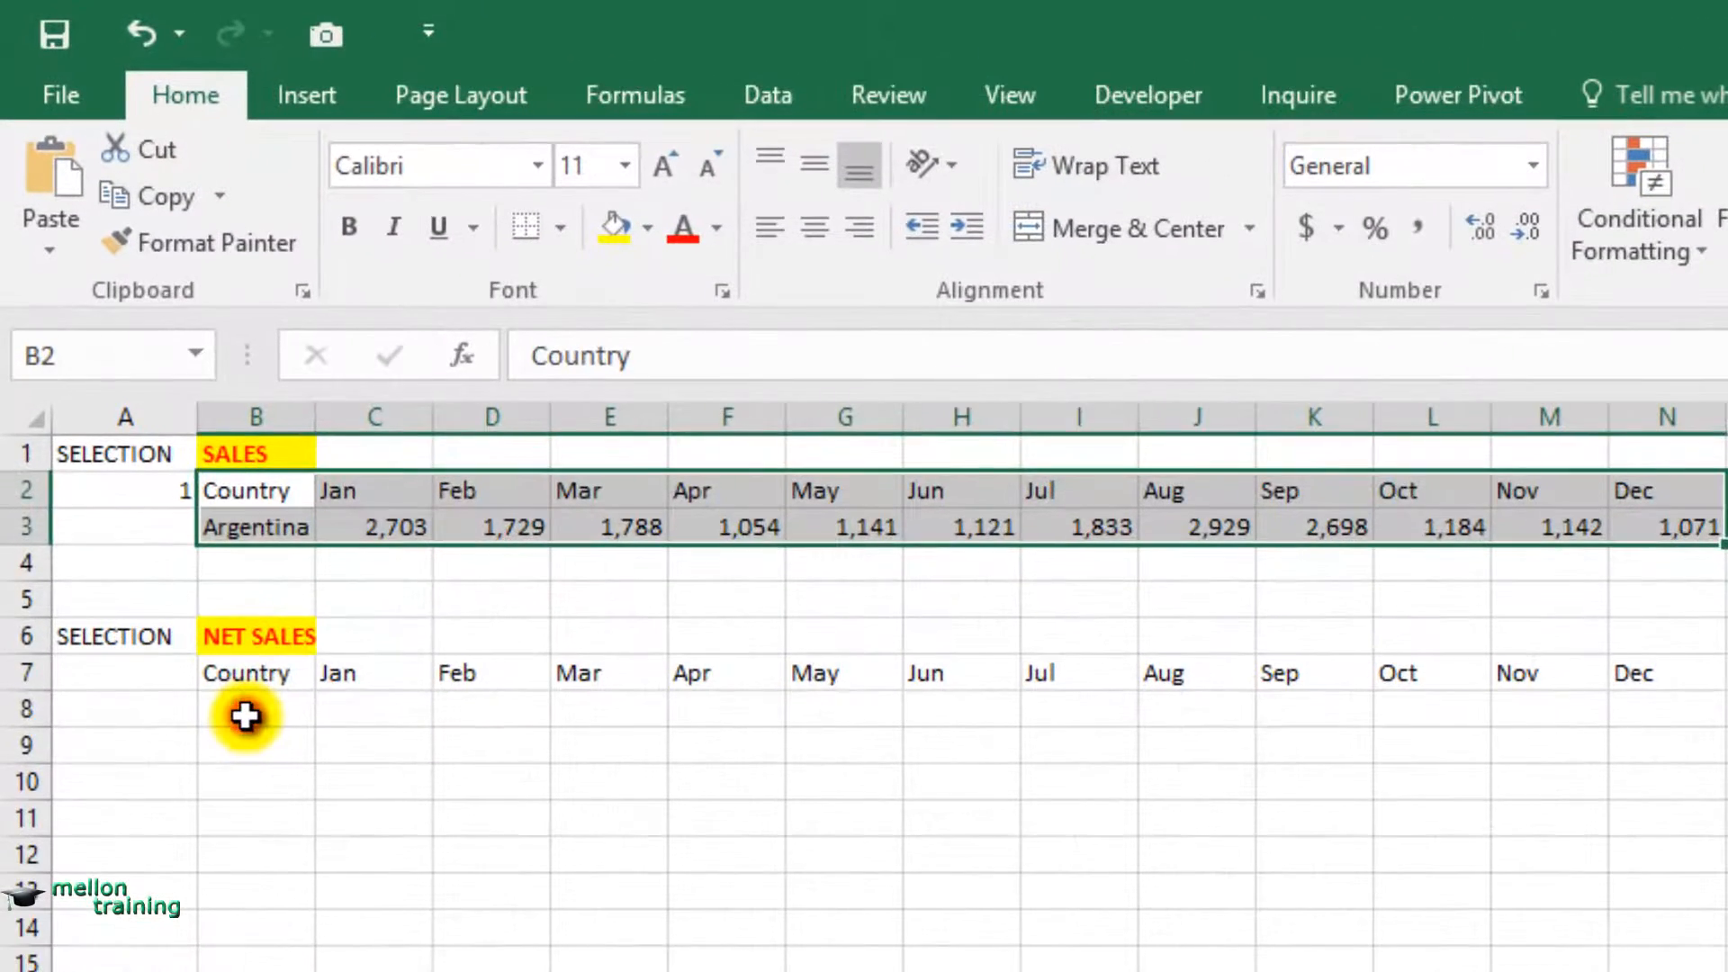
# Enter =INDEX(Data!B19:B30,Analysis!A2) in B8 to return the selected country for the net sales table.
pyautogui.click(245, 716)
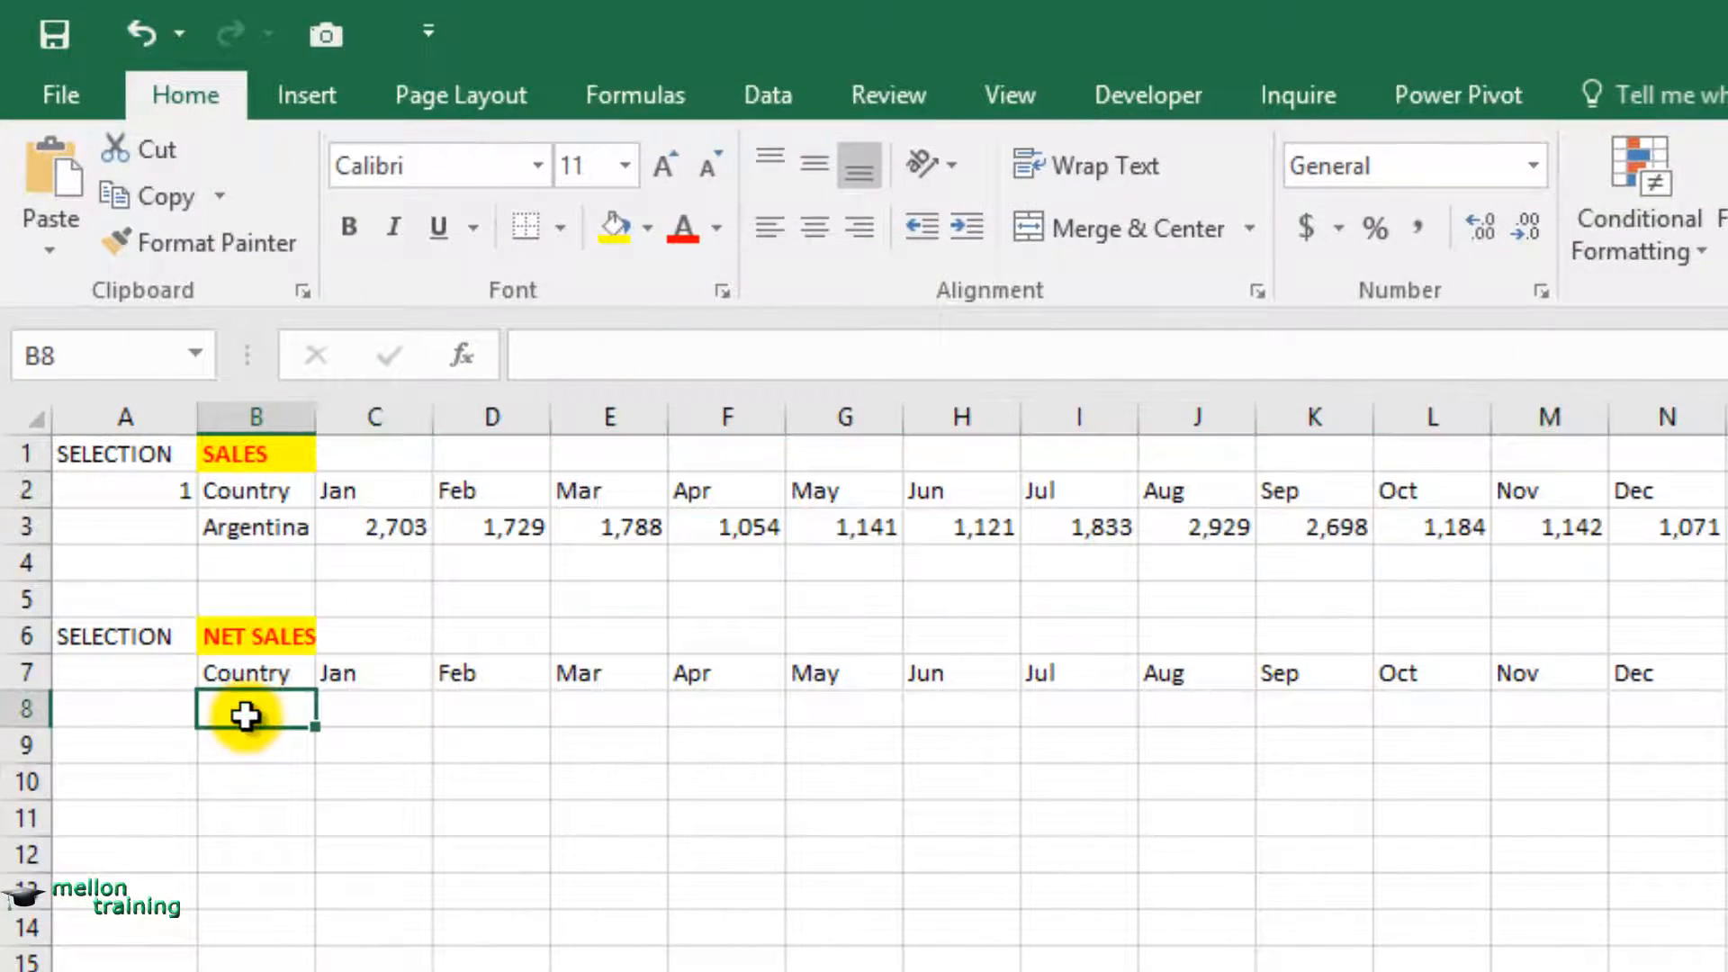
pyautogui.write('=IND')
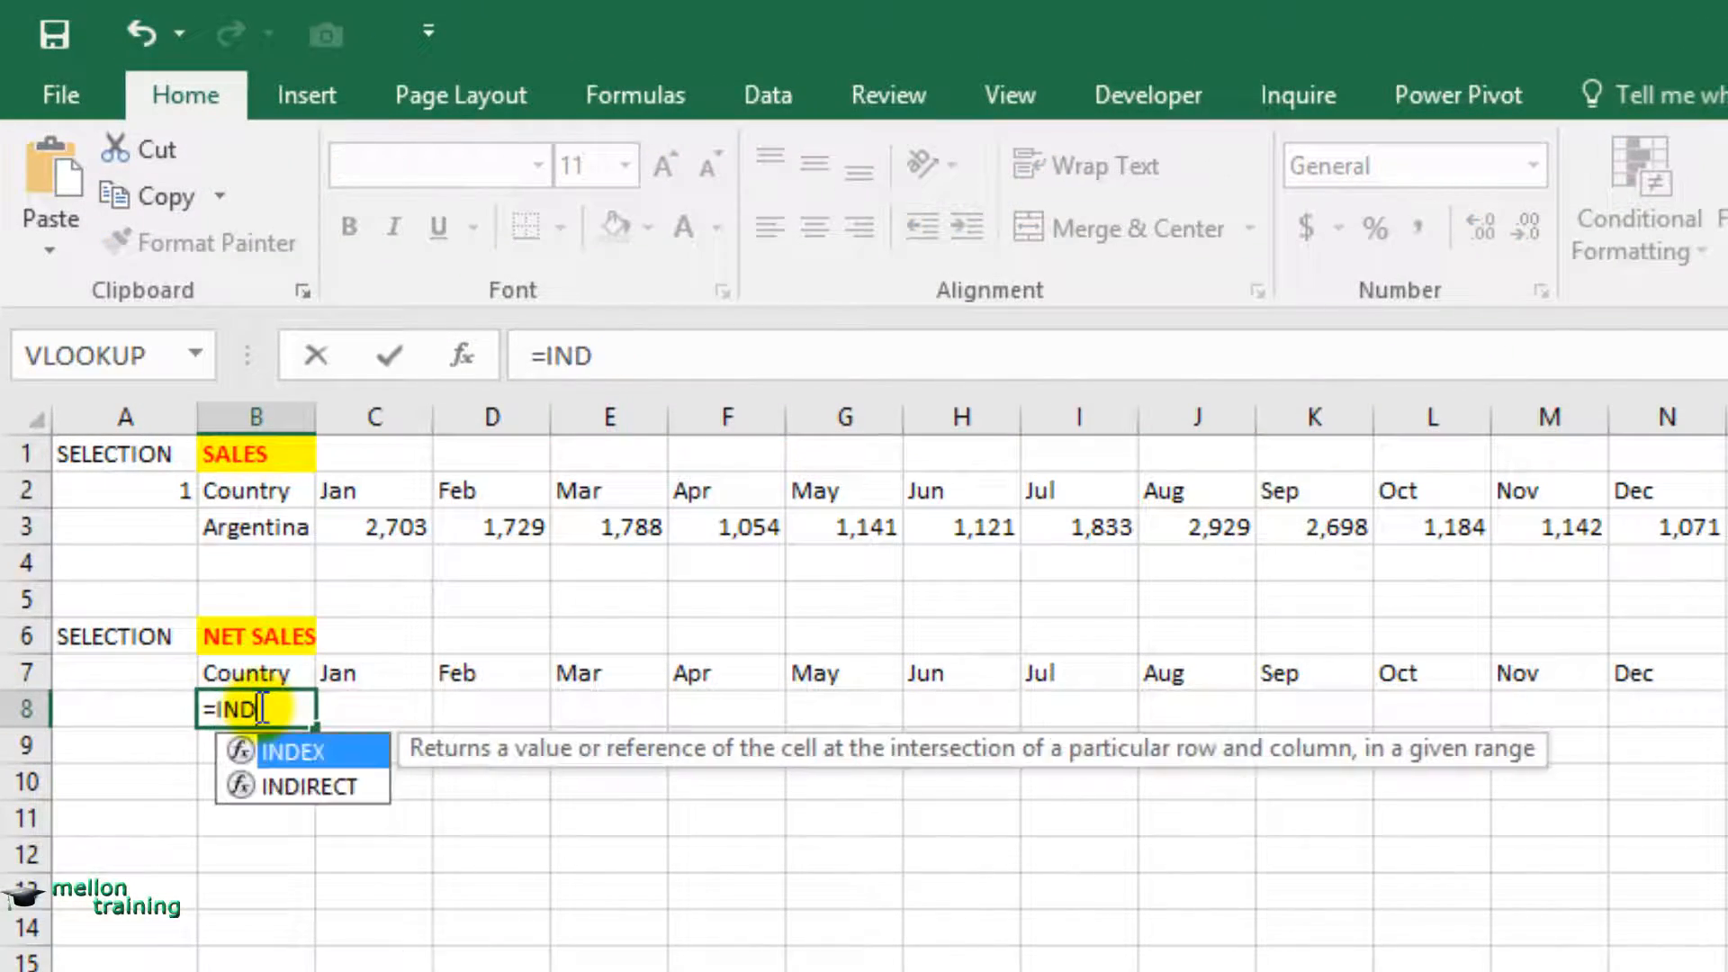
pyautogui.press('Tab')
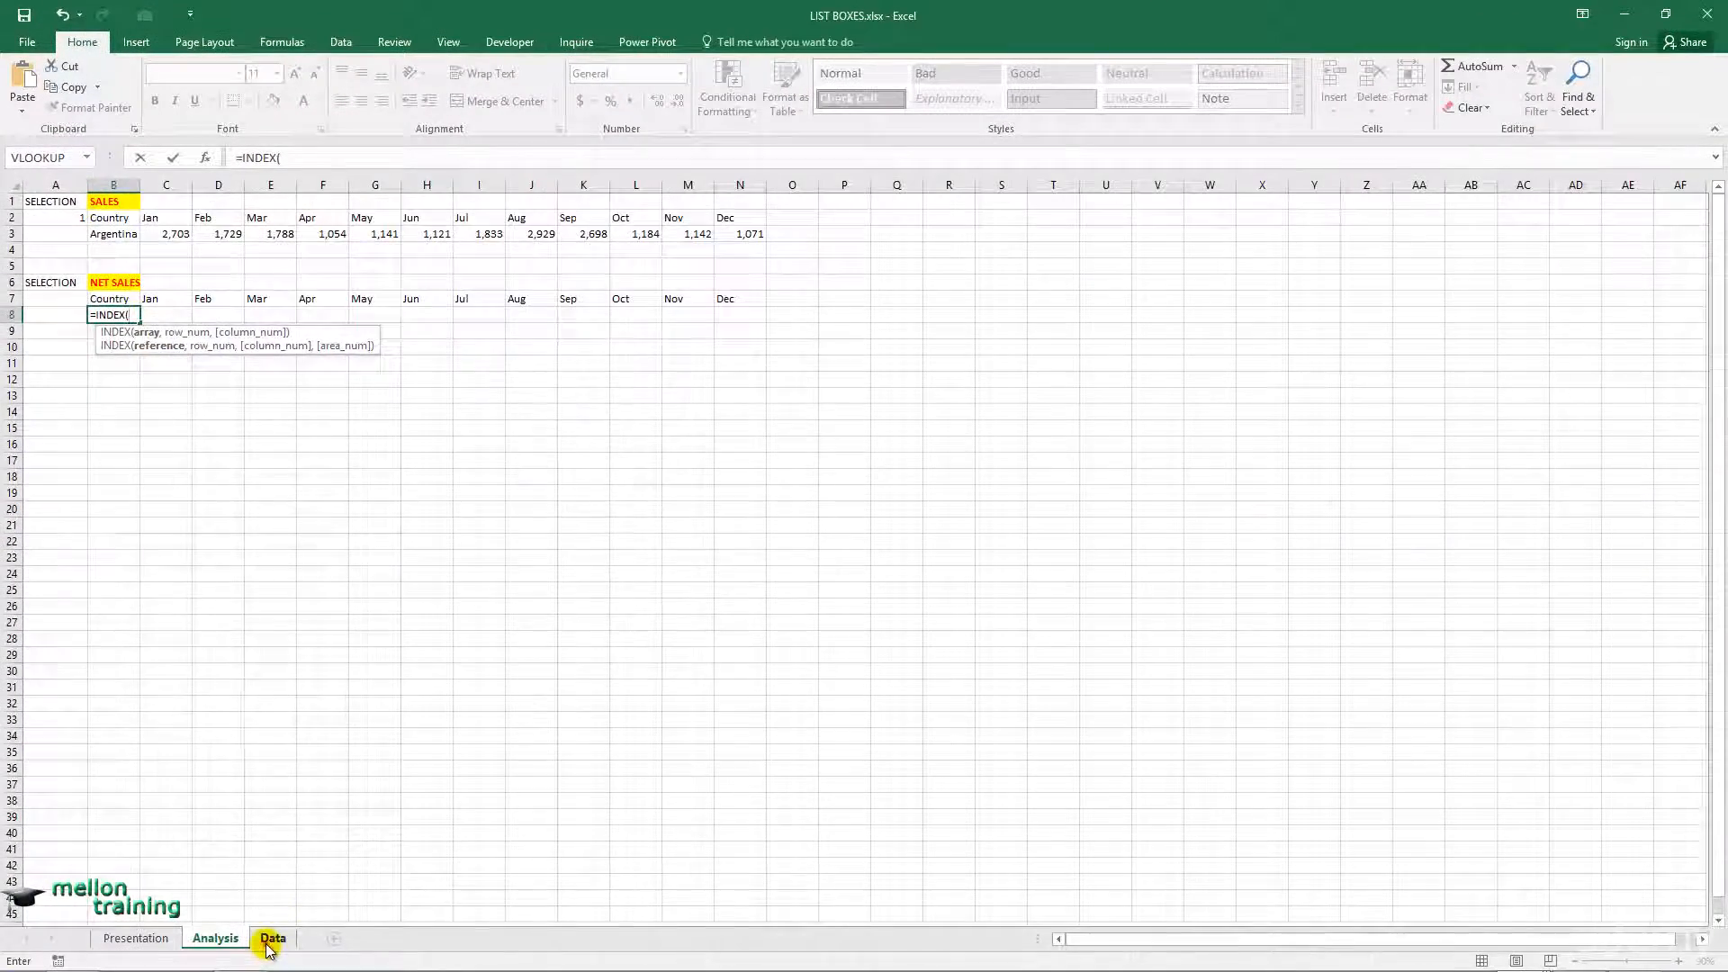
pyautogui.click(270, 939)
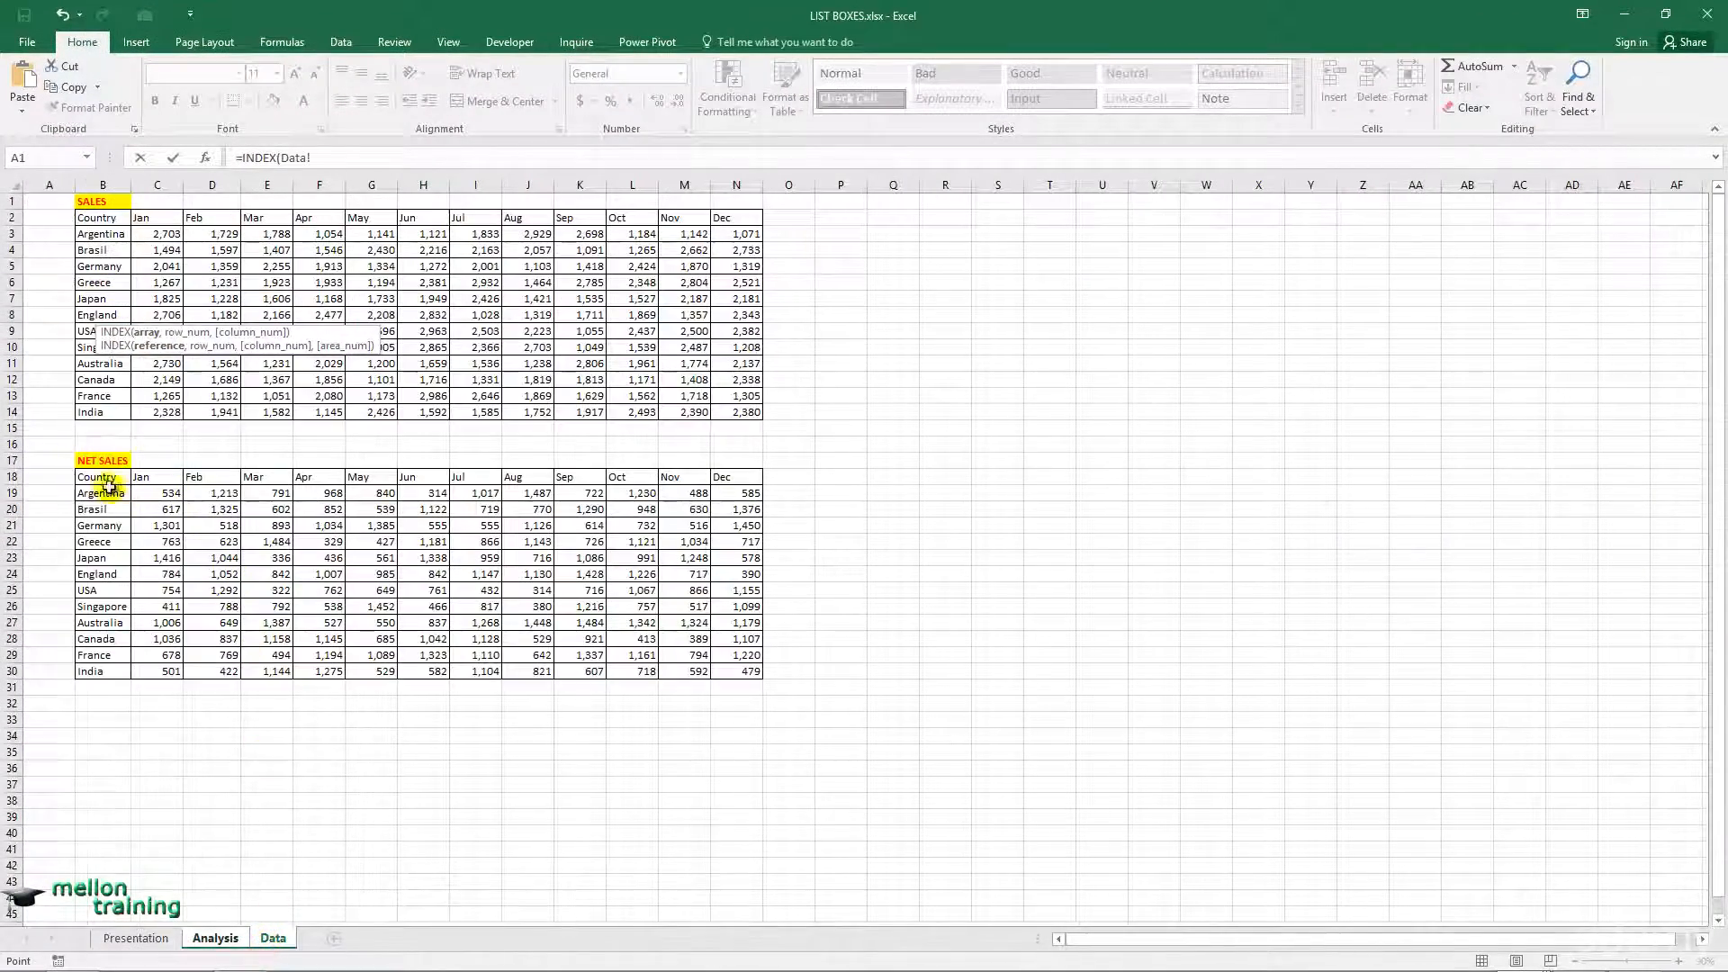
pyautogui.moveTo(106, 493); pyautogui.dragTo(104, 671)
pyautogui.write(',')
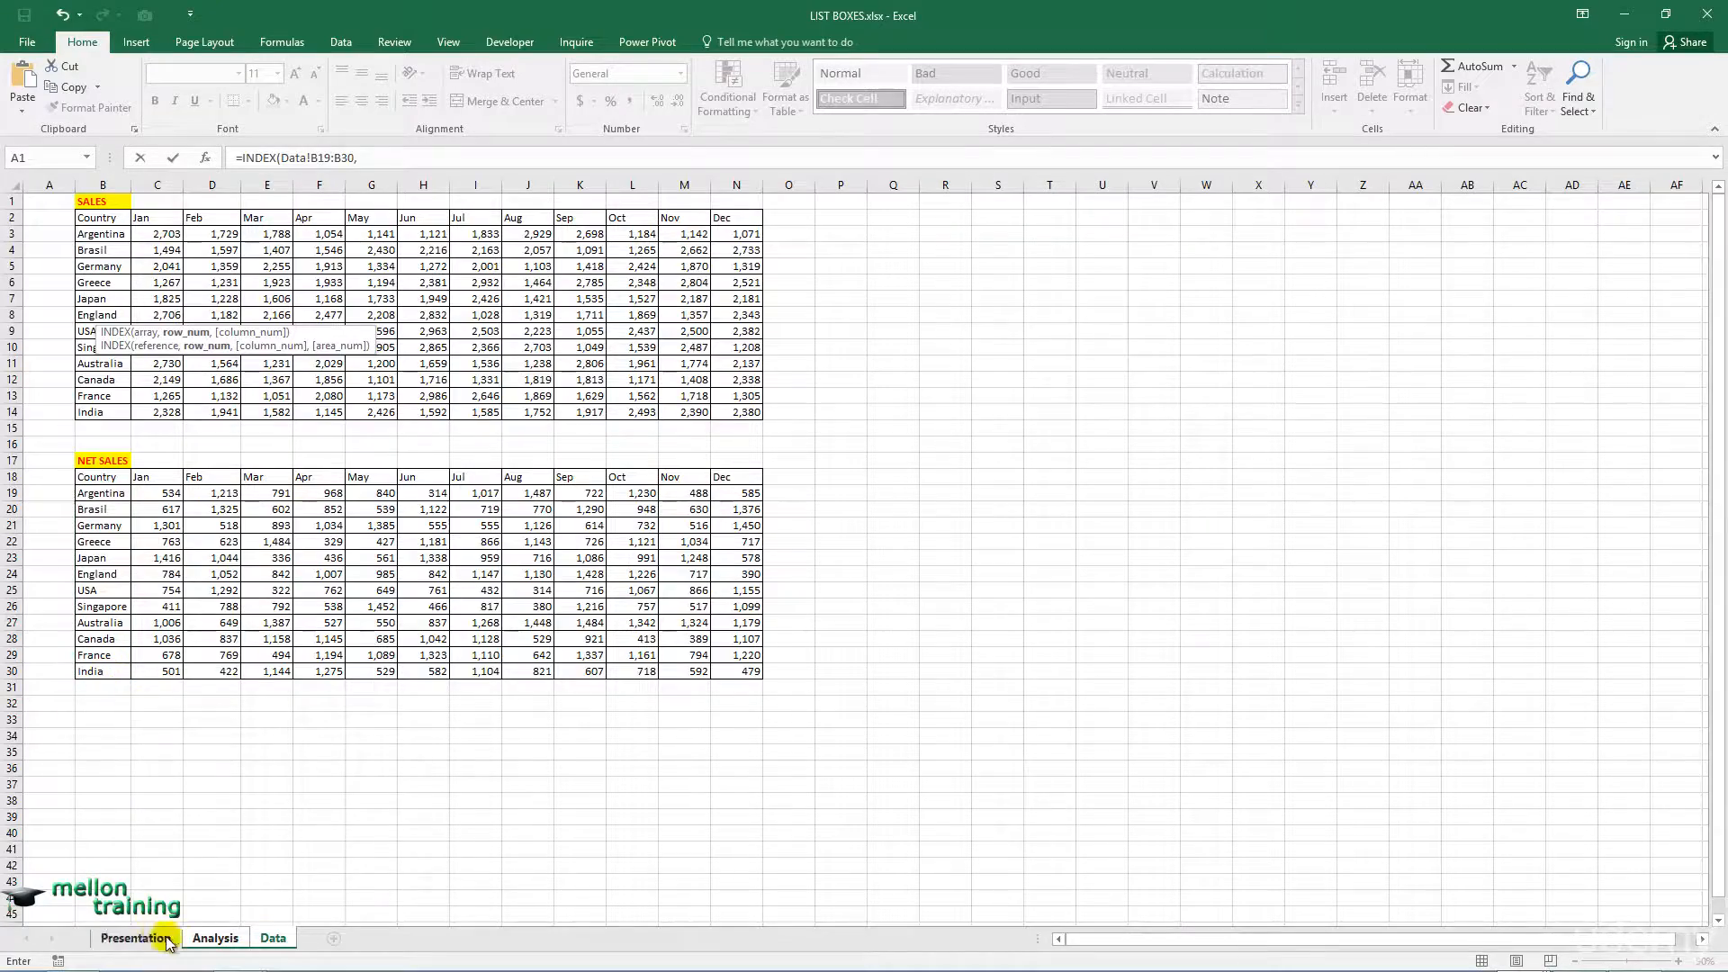
pyautogui.click(212, 938)
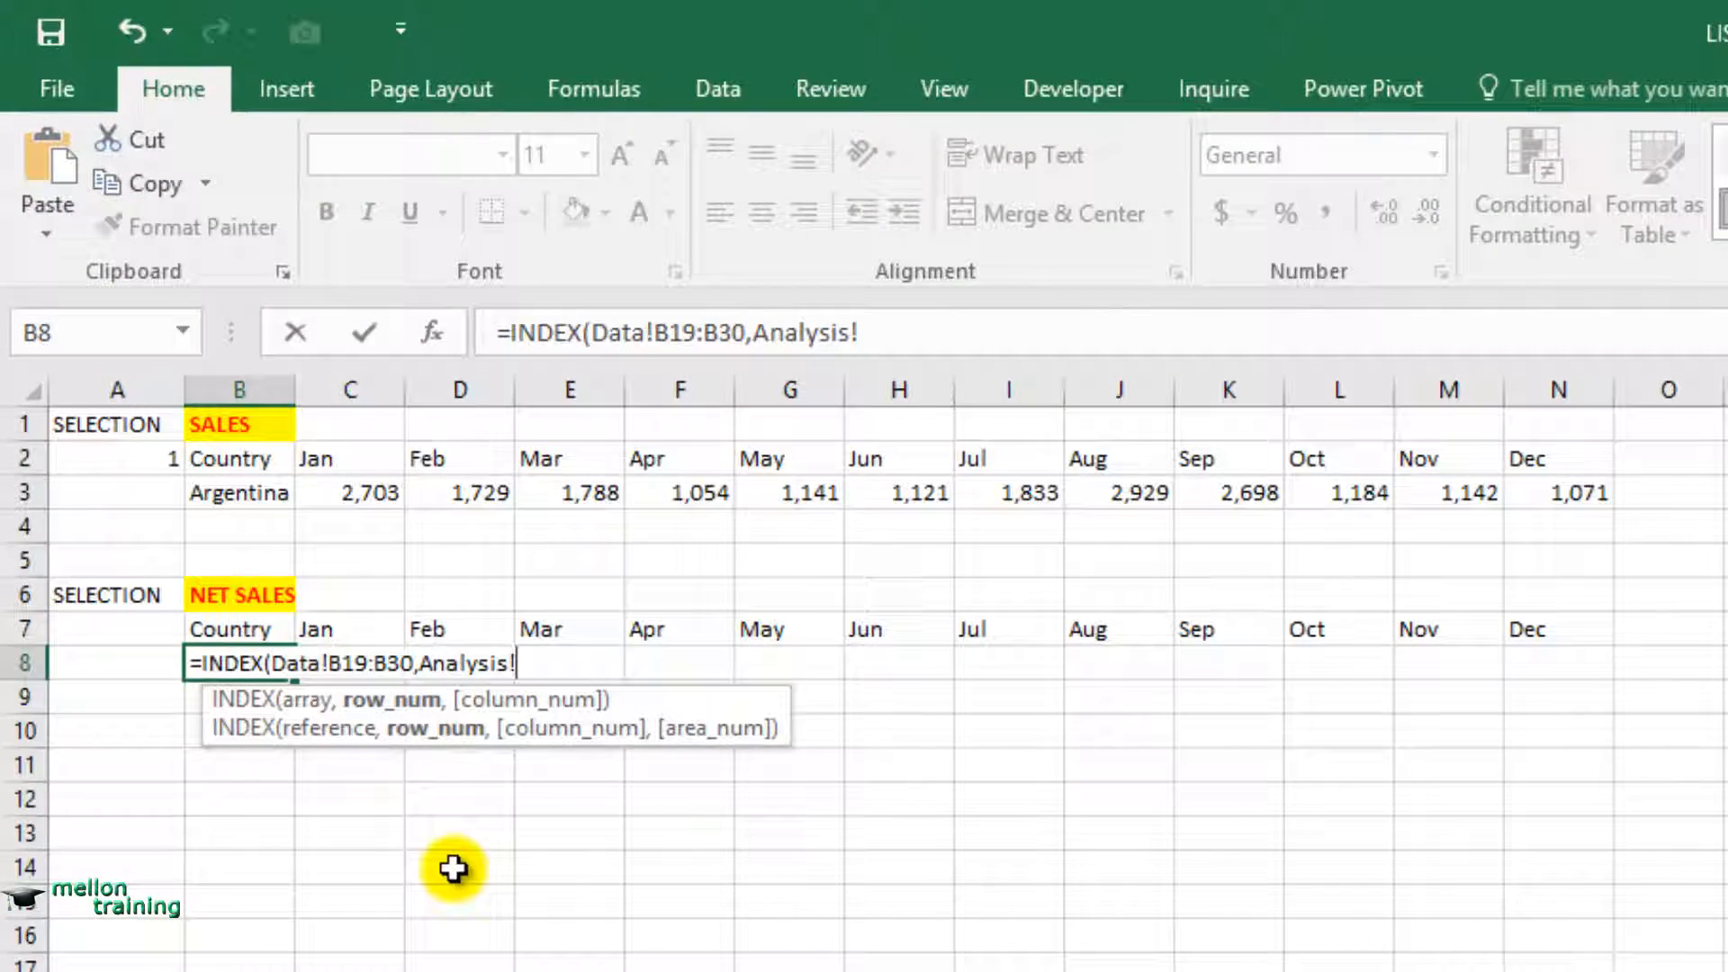
pyautogui.click(98, 454)
pyautogui.write(')')
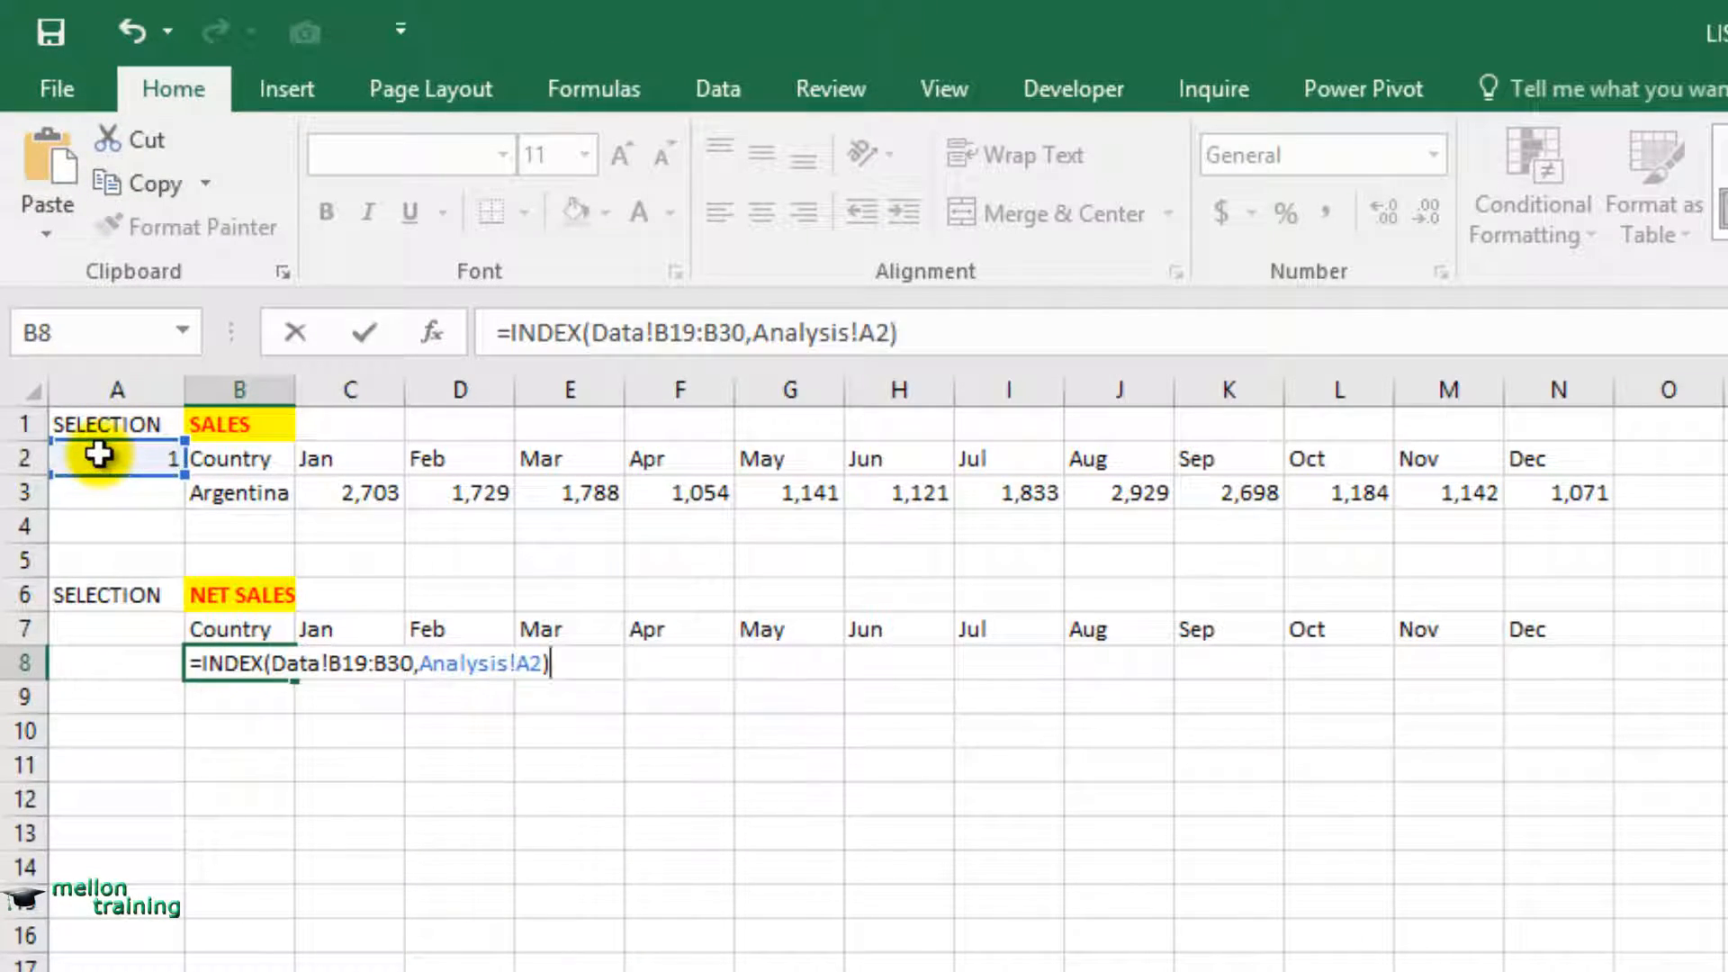
pyautogui.press('Return')
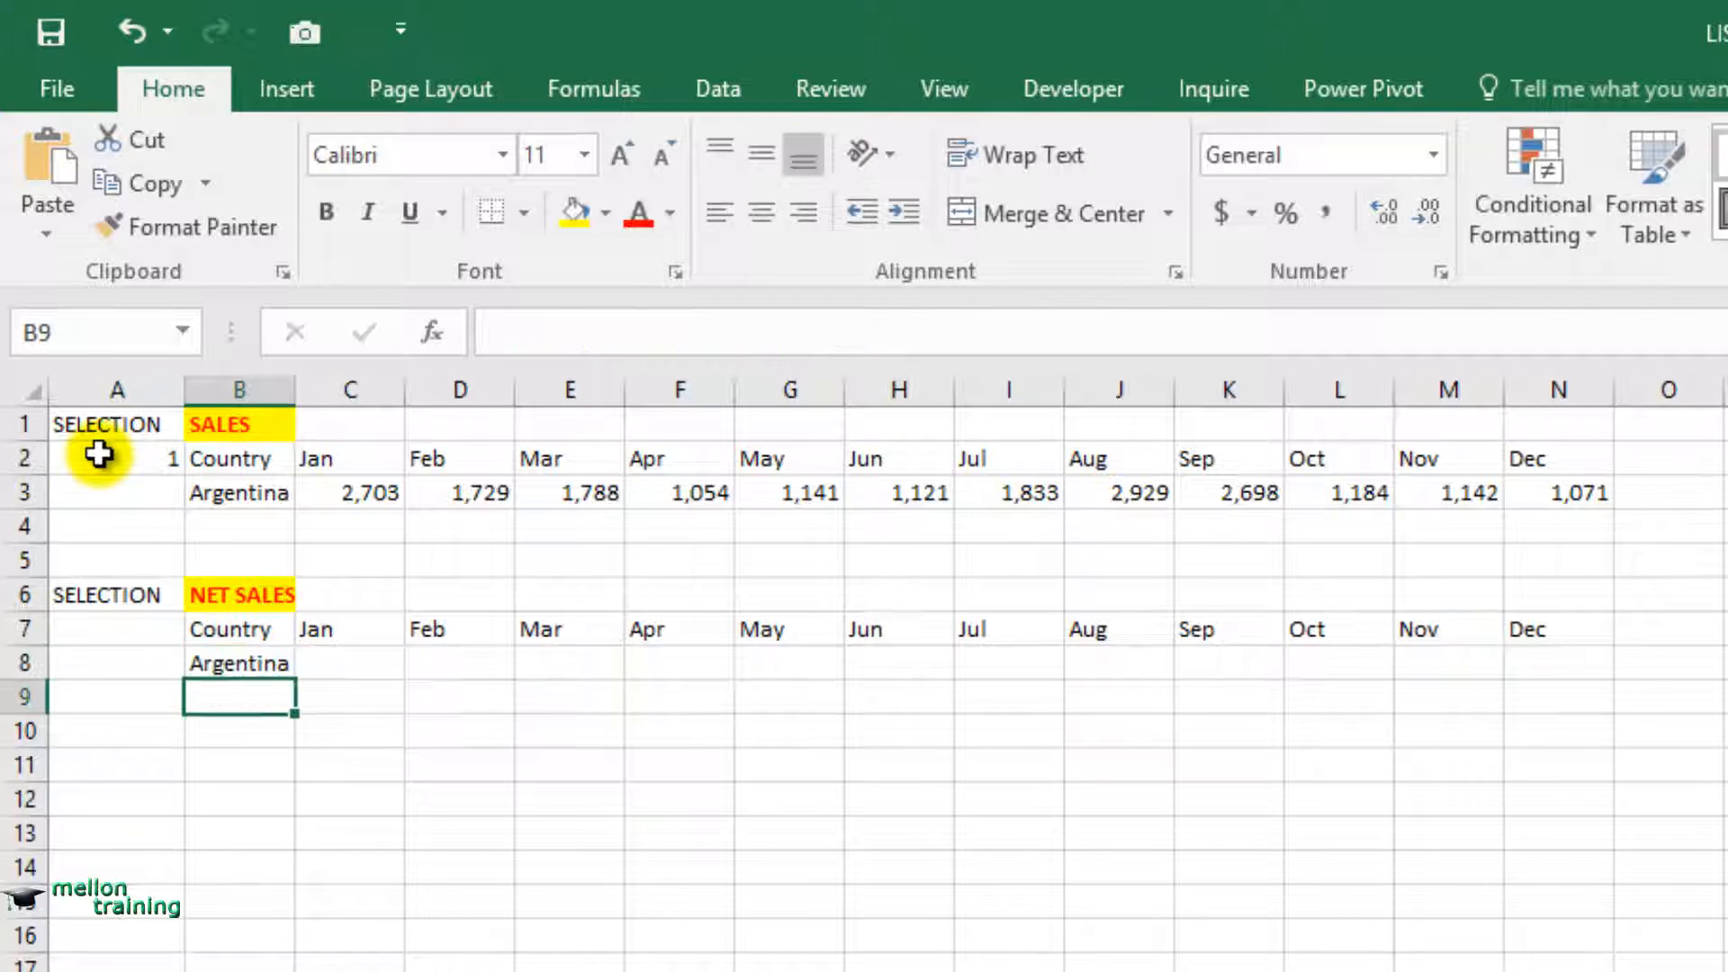
# Start an INDEX formula in C8 that uses the net sales figures Data!$C$19:$N$30 as an absolute array.
pyautogui.click(348, 660)
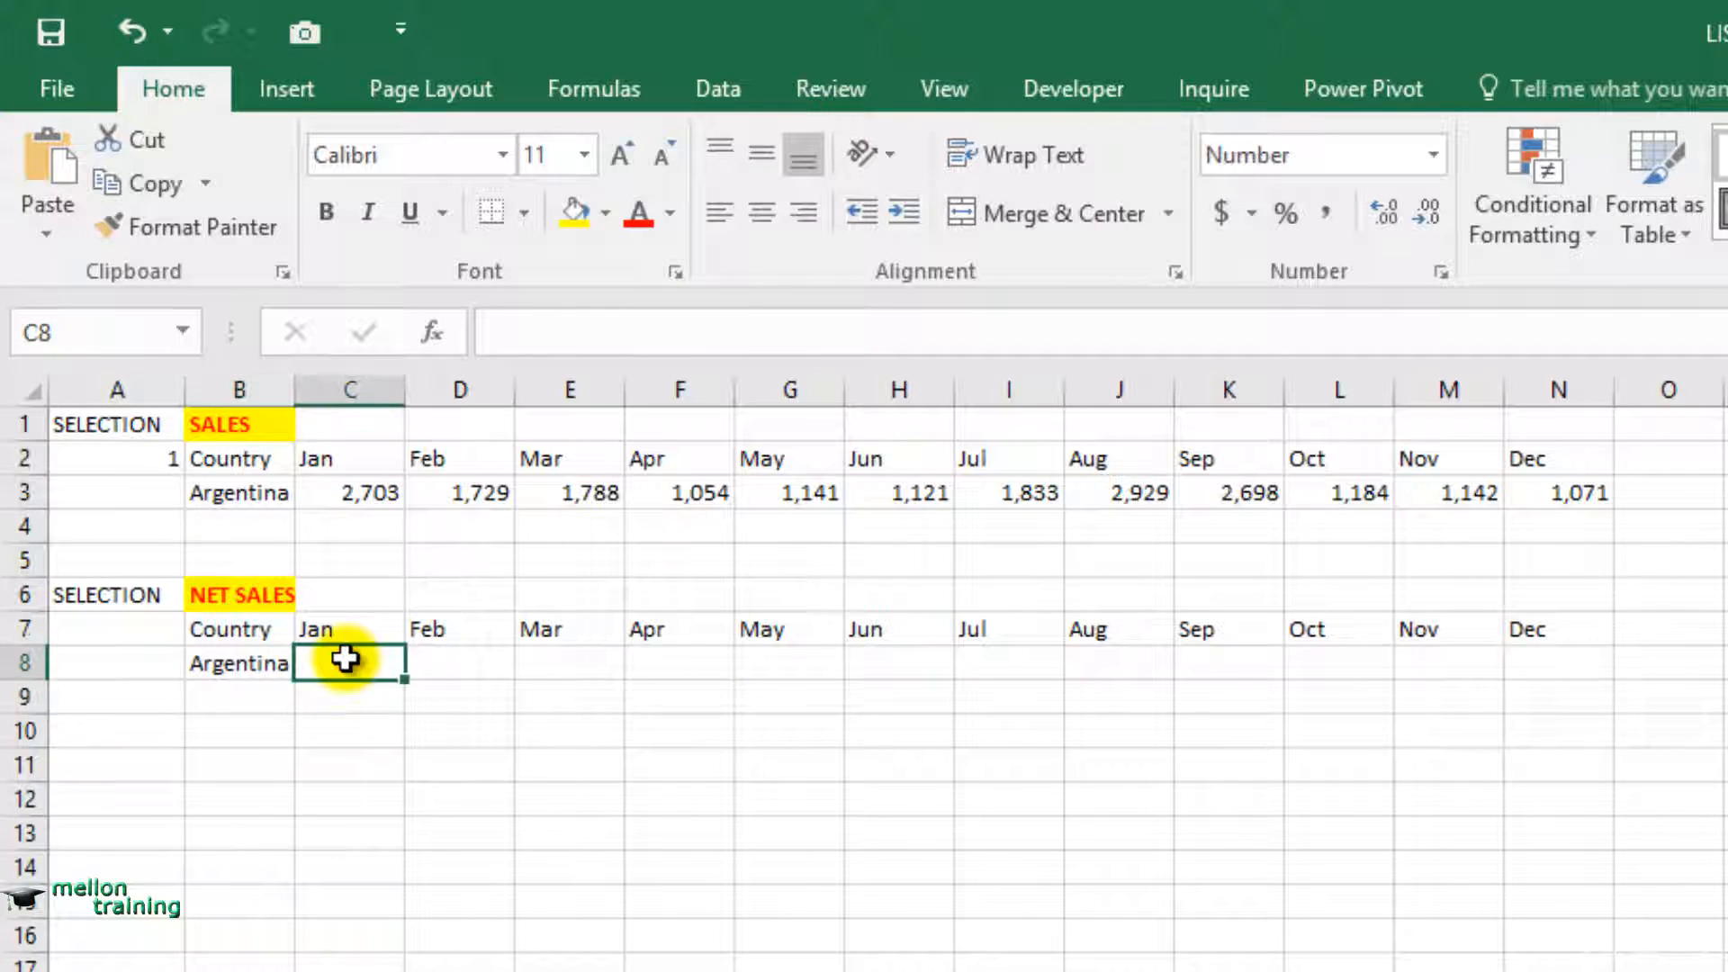
pyautogui.write('=INDEX(')
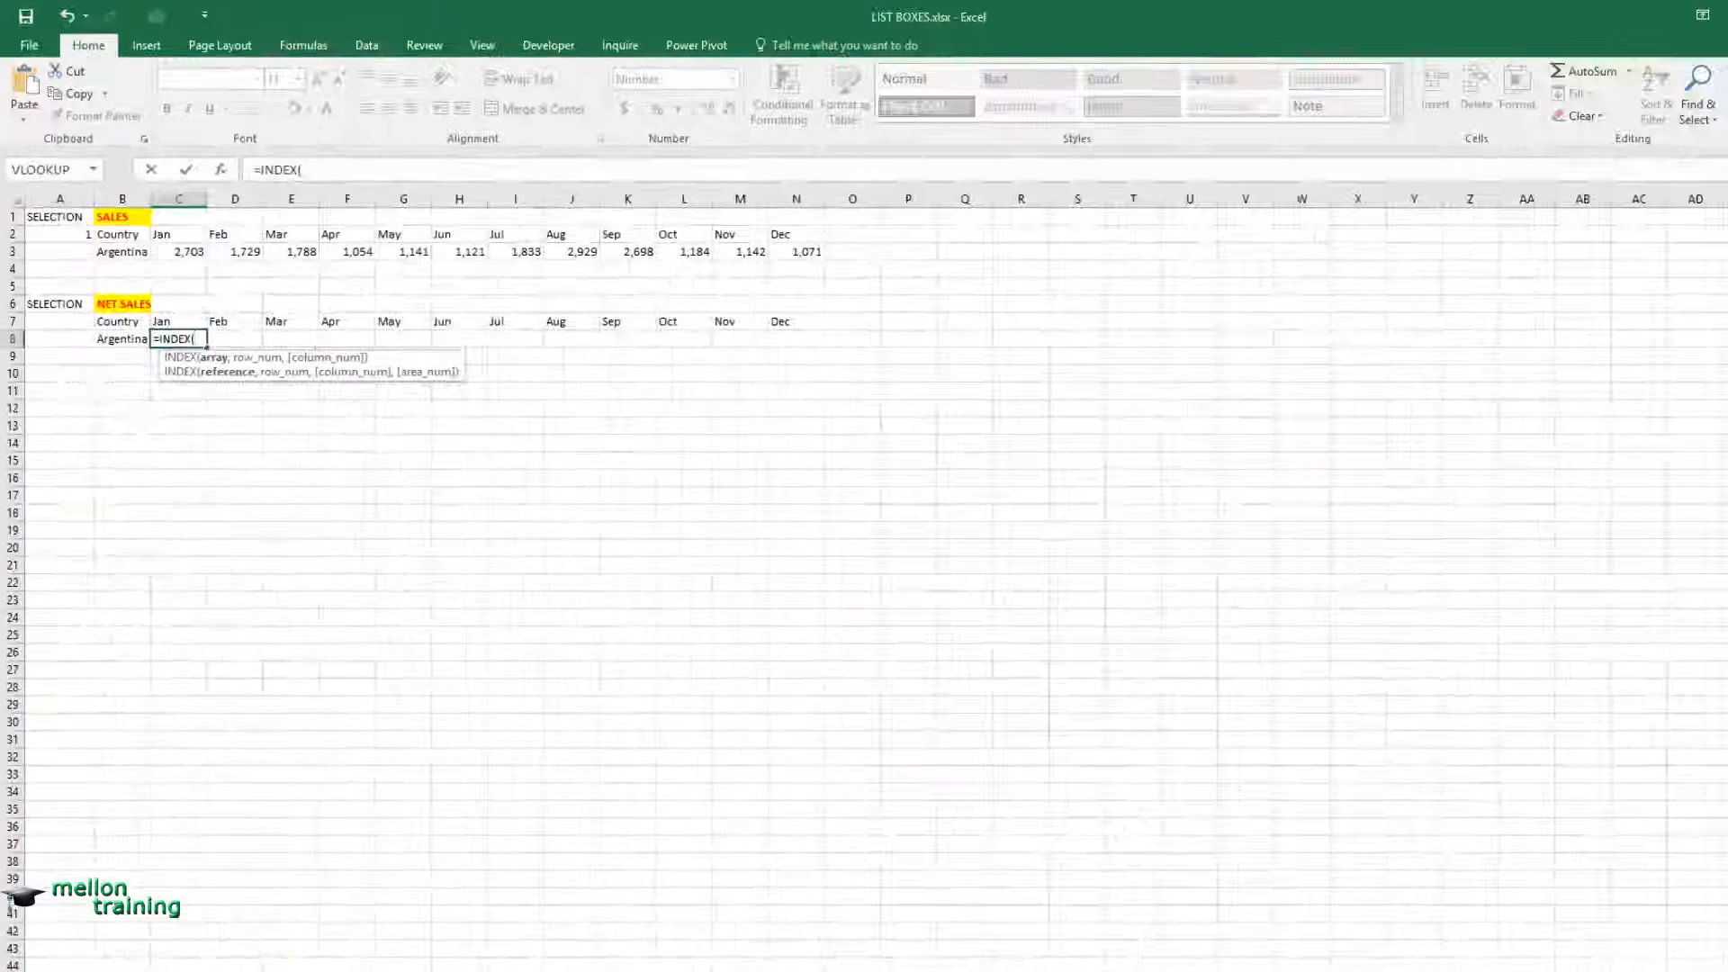
pyautogui.hotkey('ctrl', 'pageup')
pyautogui.moveTo(181, 529); pyautogui.dragTo(782, 729)
pyautogui.write(',')
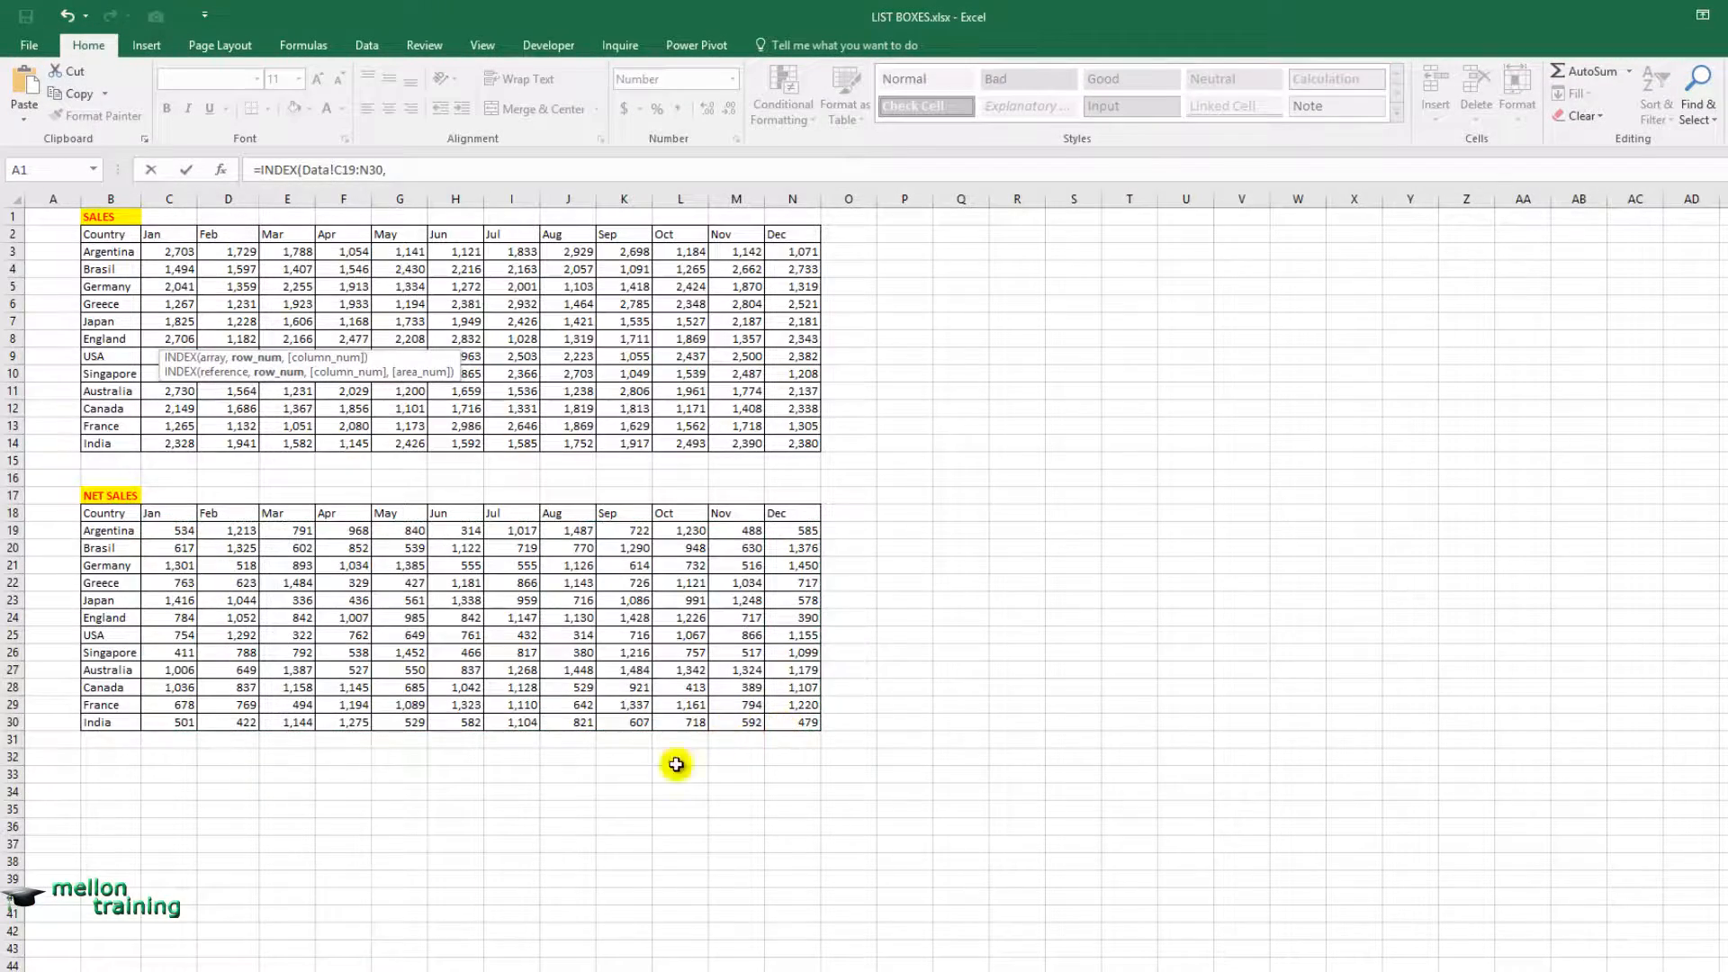
pyautogui.hotkey('ctrl', 'pagedown')
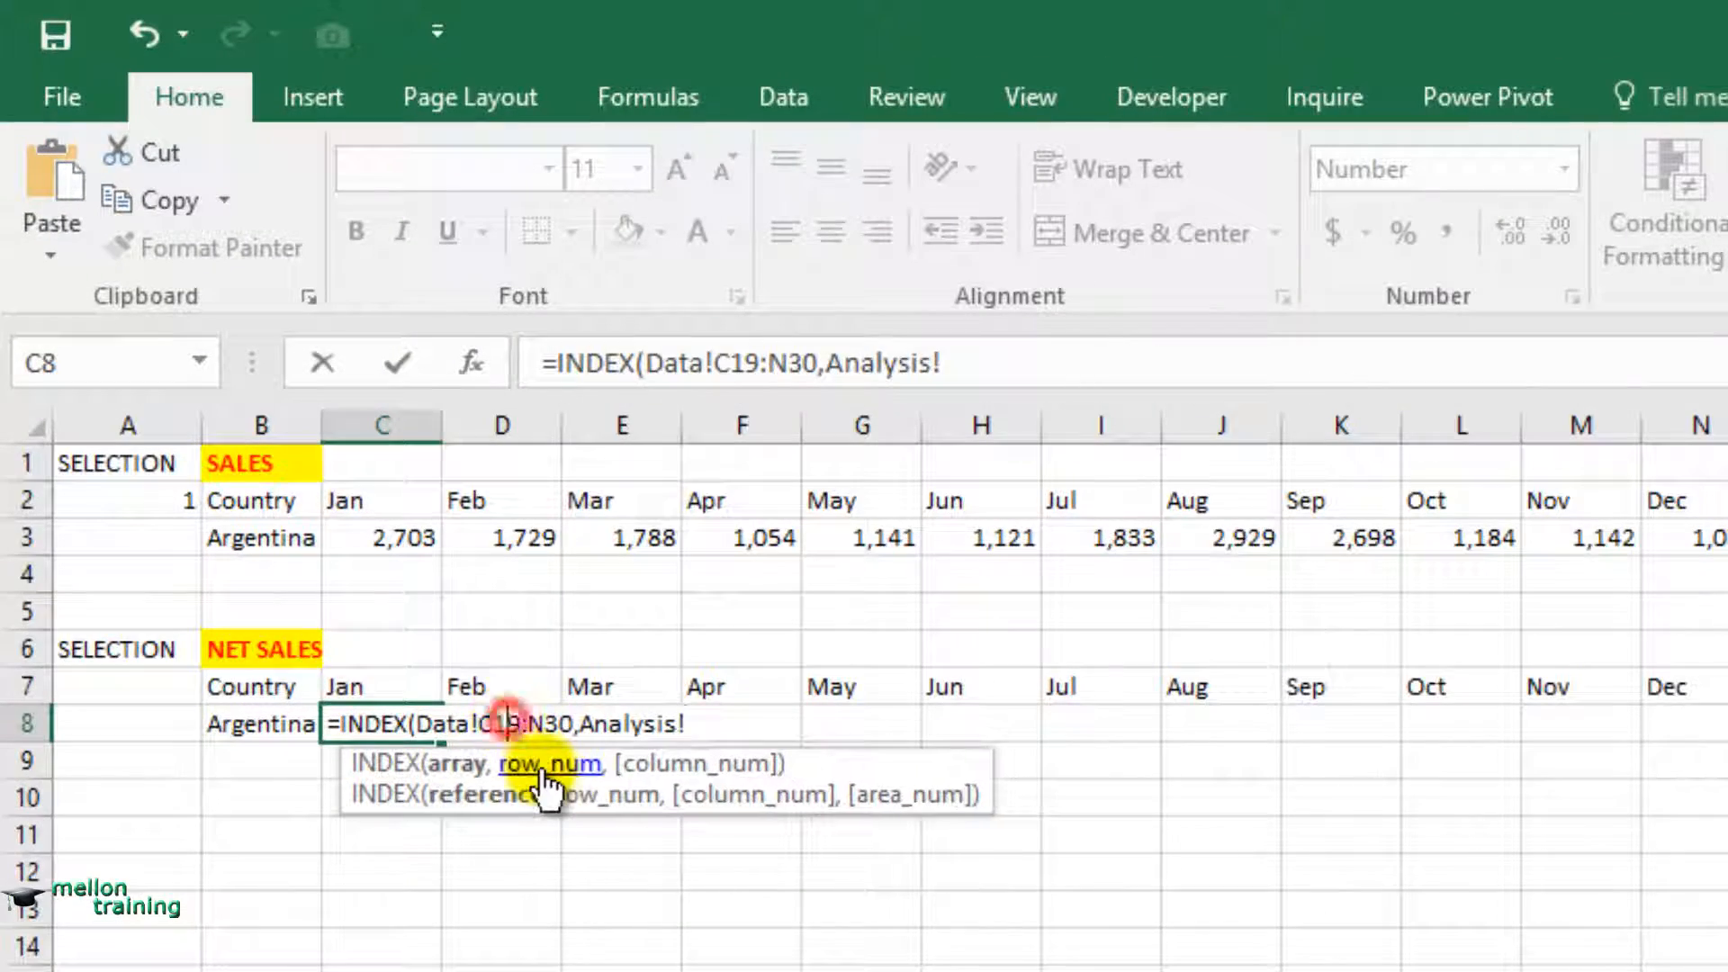
pyautogui.press('F4')
pyautogui.click(550, 724)
pyautogui.press('F4')
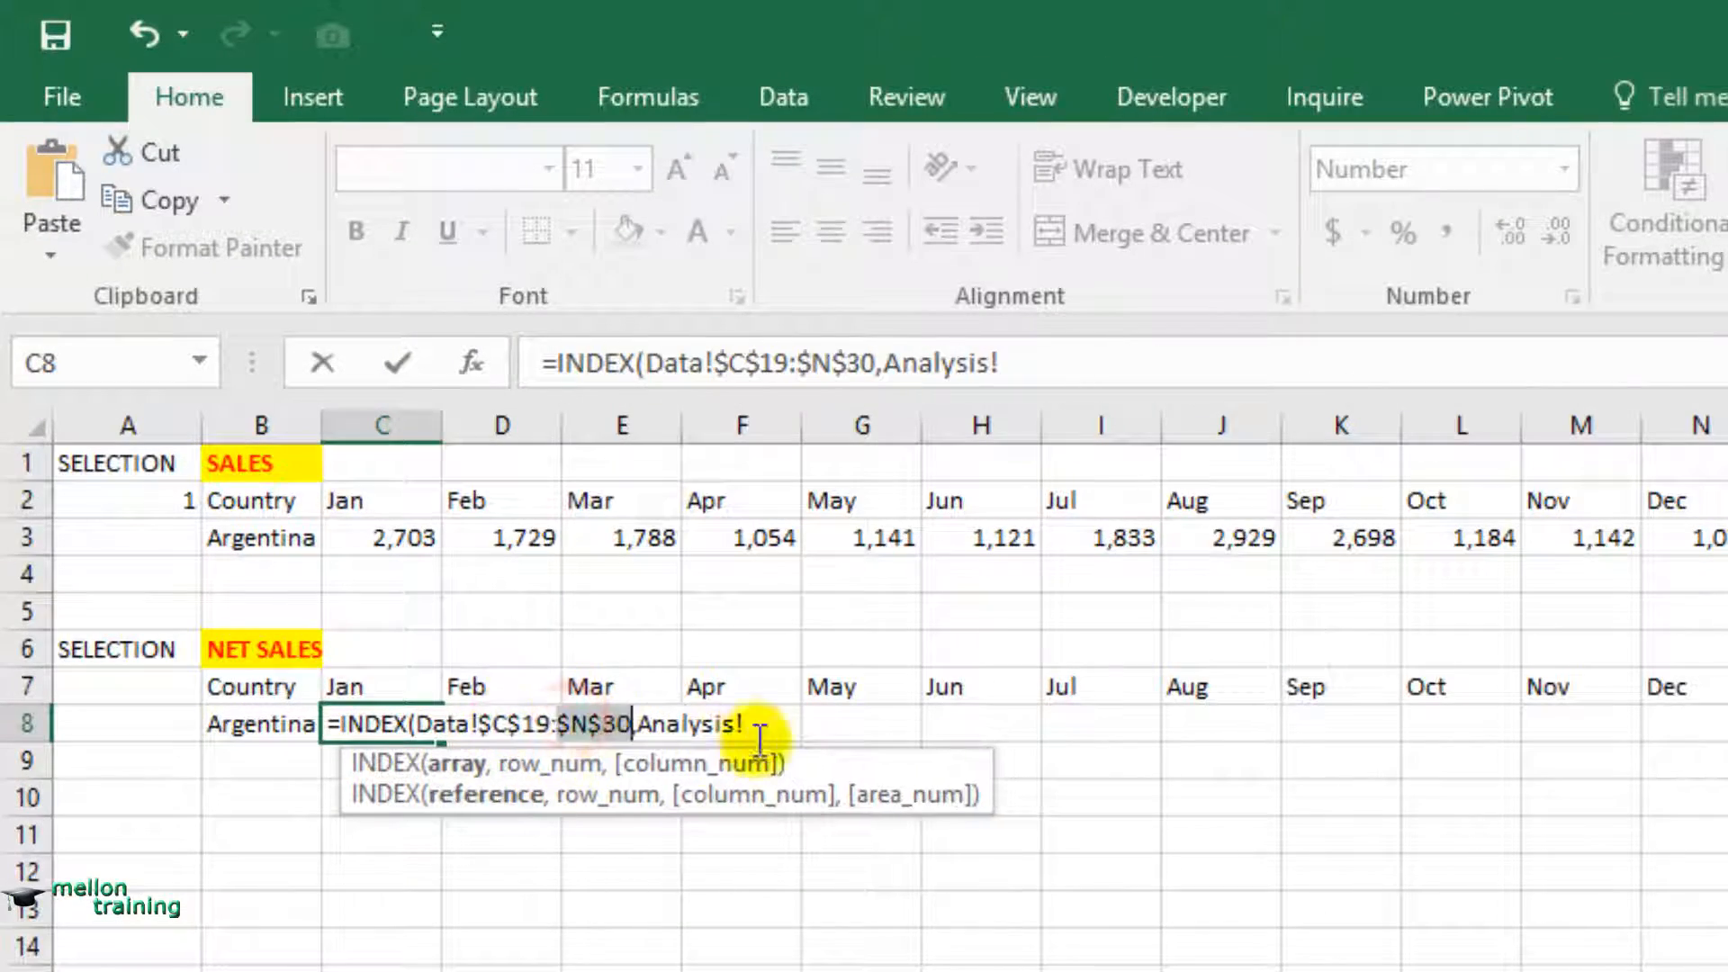
# Add the selection cell Analysis!A2 as the row number of the INDEX formula in C8.
pyautogui.click(761, 726)
pyautogui.click(104, 513)
pyautogui.click(641, 723)
pyautogui.moveTo(717, 726); pyautogui.dragTo(746, 726)
pyautogui.press('BackSpace')
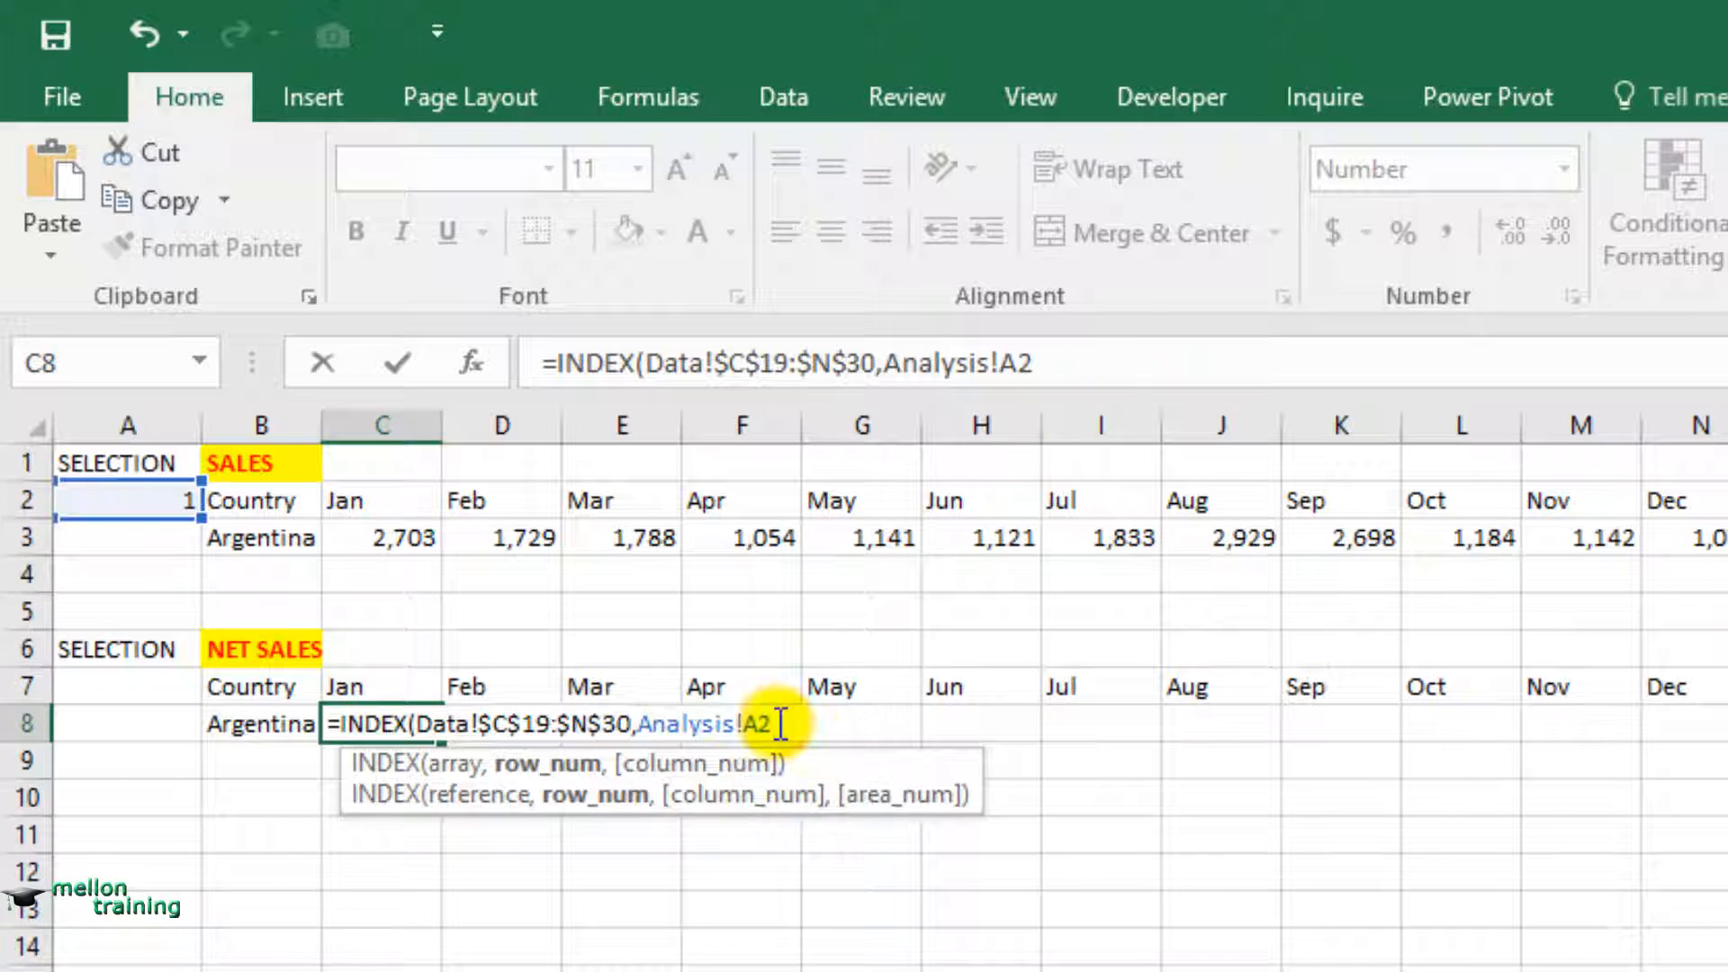
pyautogui.click(774, 724)
# Add COLUMNS($C$7:C7) as the column number of the INDEX formula in C8 and close its brackets.
pyautogui.write(',COLU')
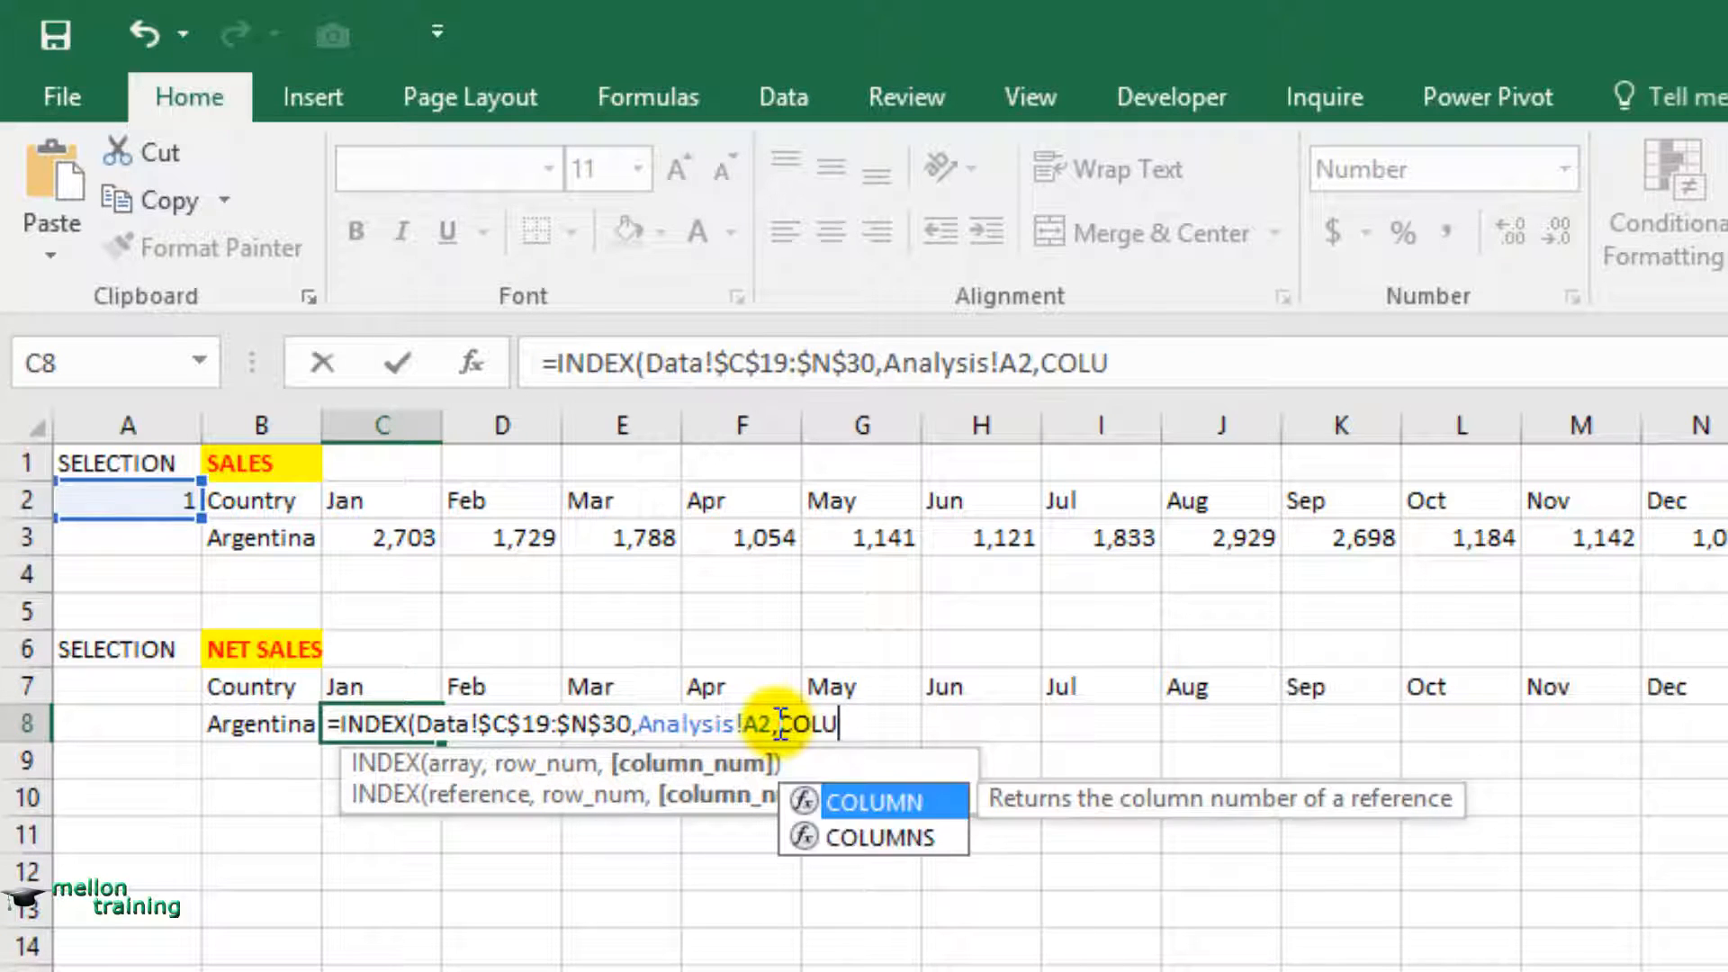
pyautogui.click(868, 840)
pyautogui.press('Tab')
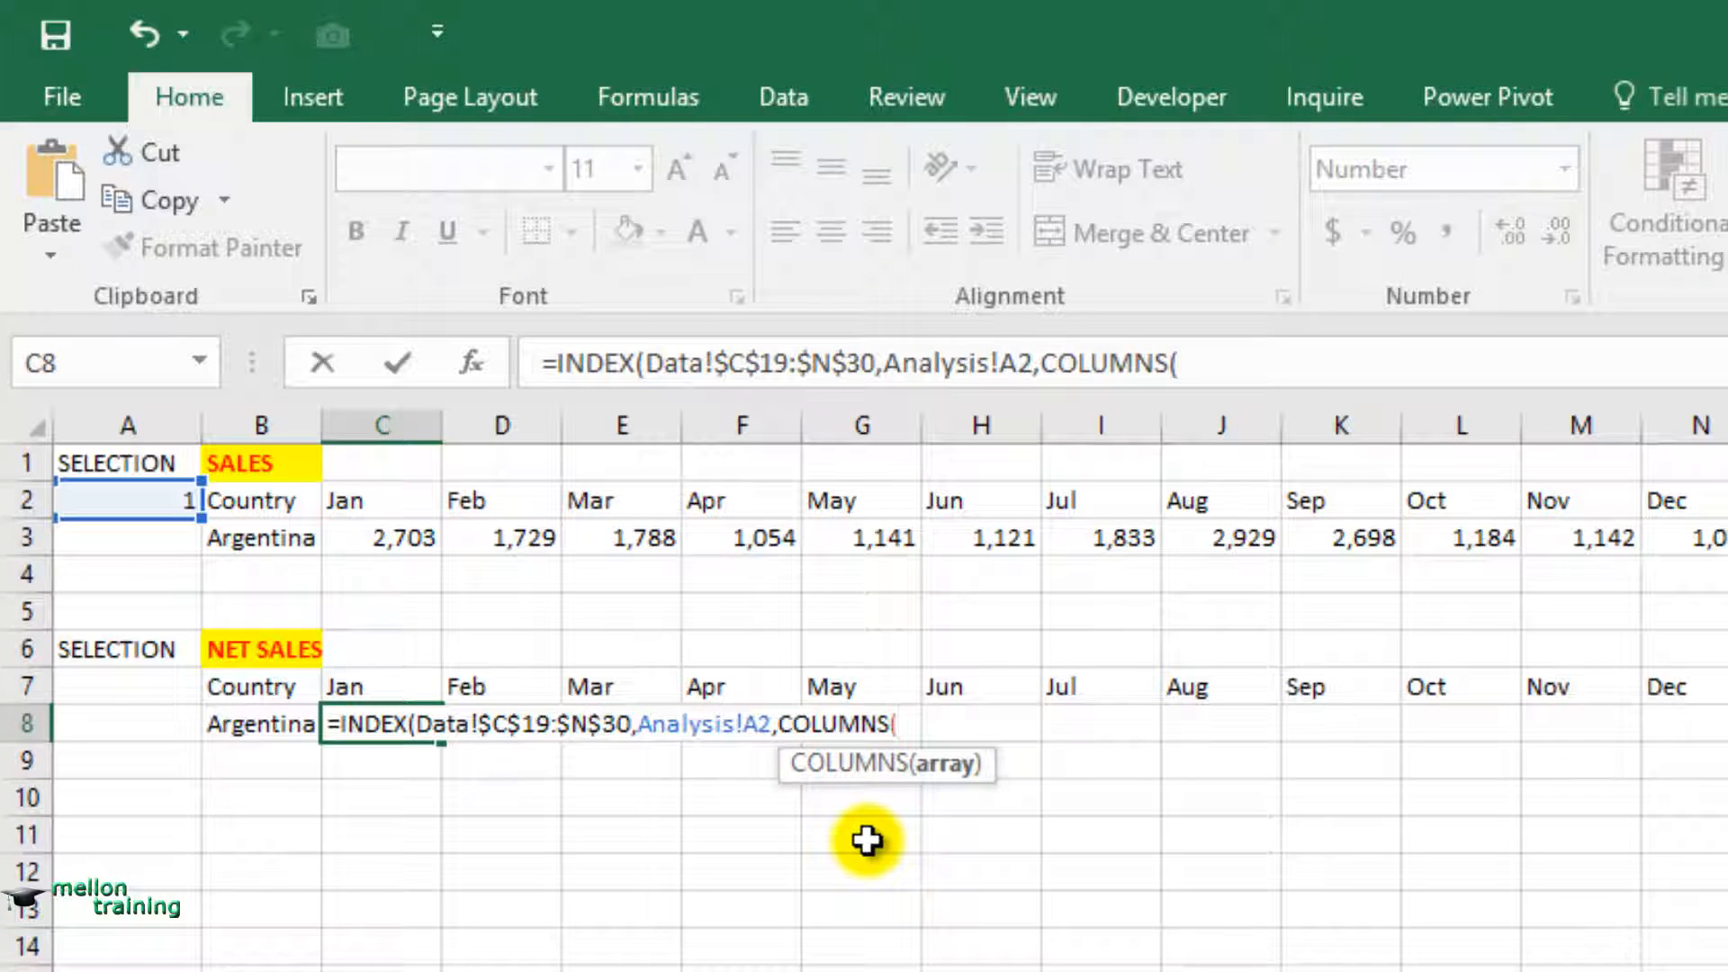
pyautogui.write('C$7')
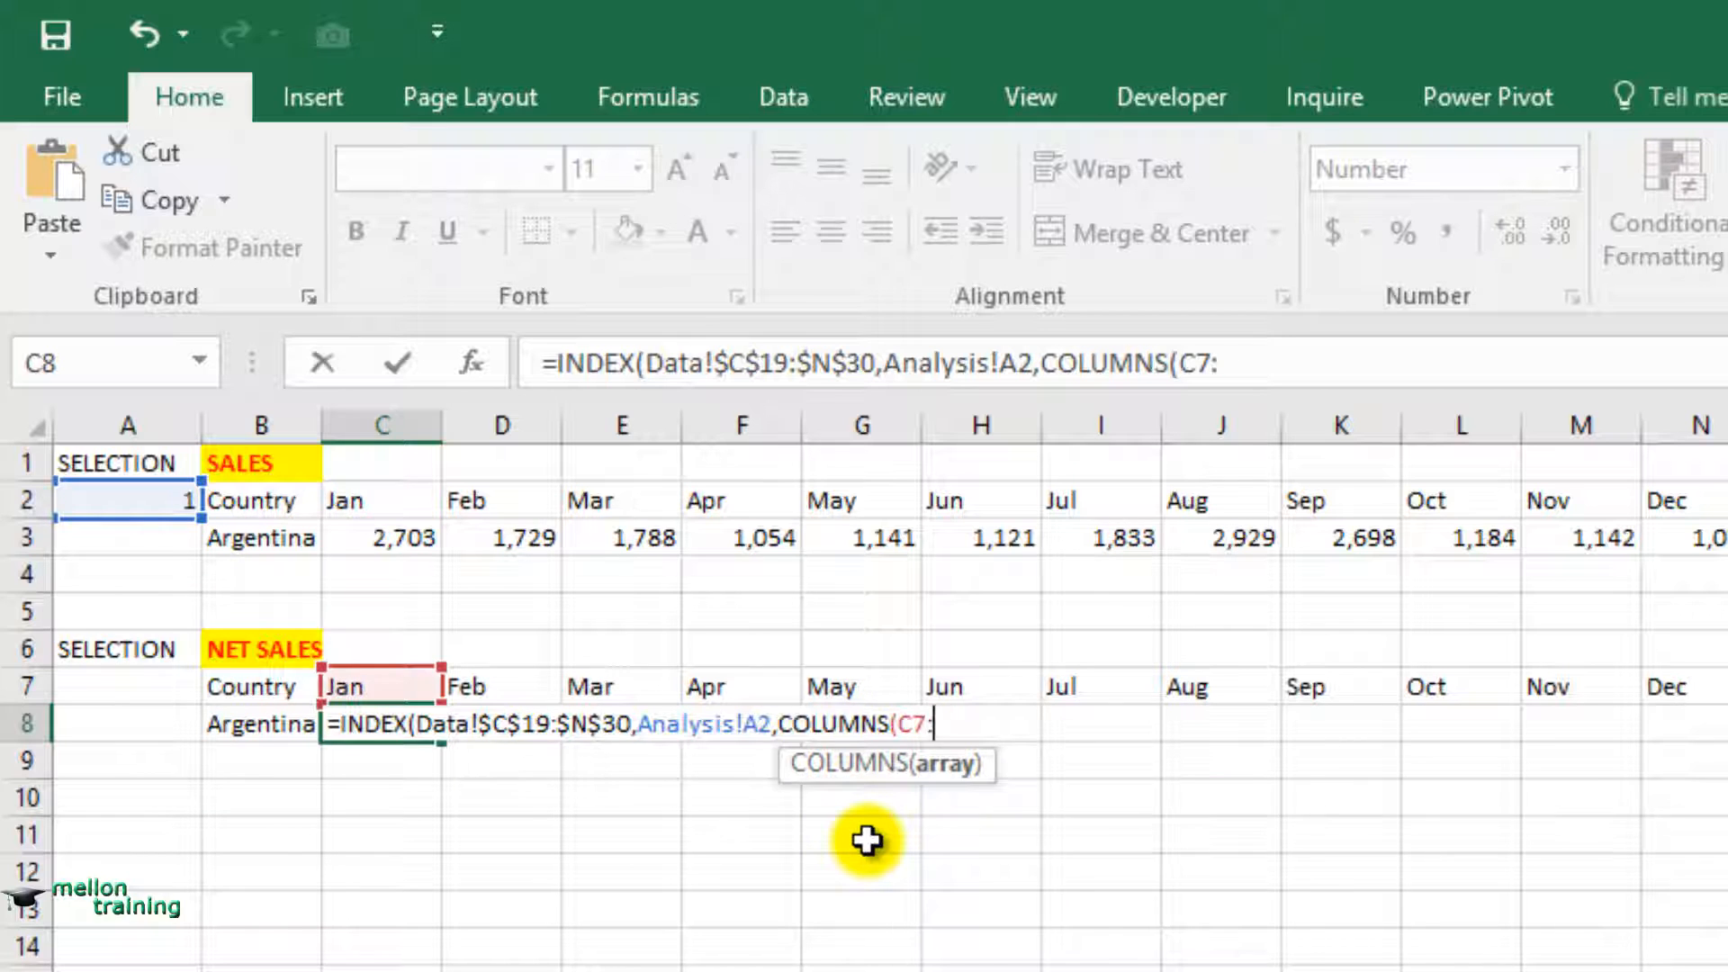
pyautogui.write(':C7))')
pyautogui.click(901, 724)
pyautogui.press('F4')
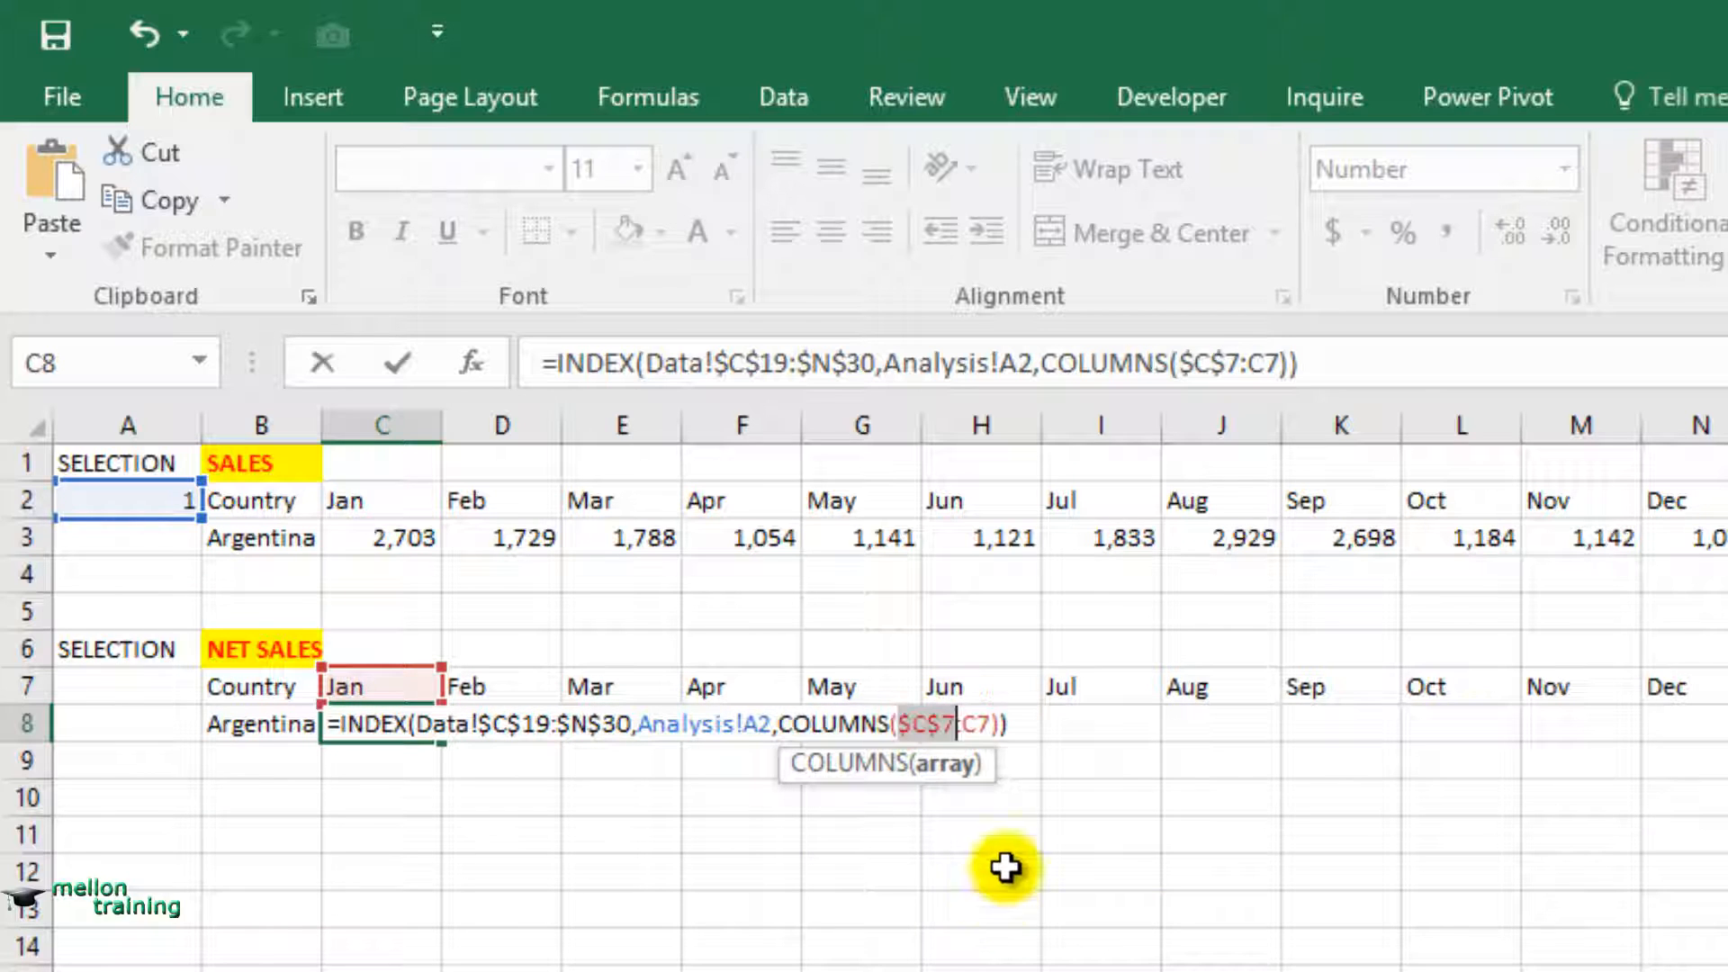
# Make the row reference absolute as Analysis!$A$2 and commit the January net sales formula.
pyautogui.click(1017, 726)
pyautogui.click(758, 726)
pyautogui.press('F4')
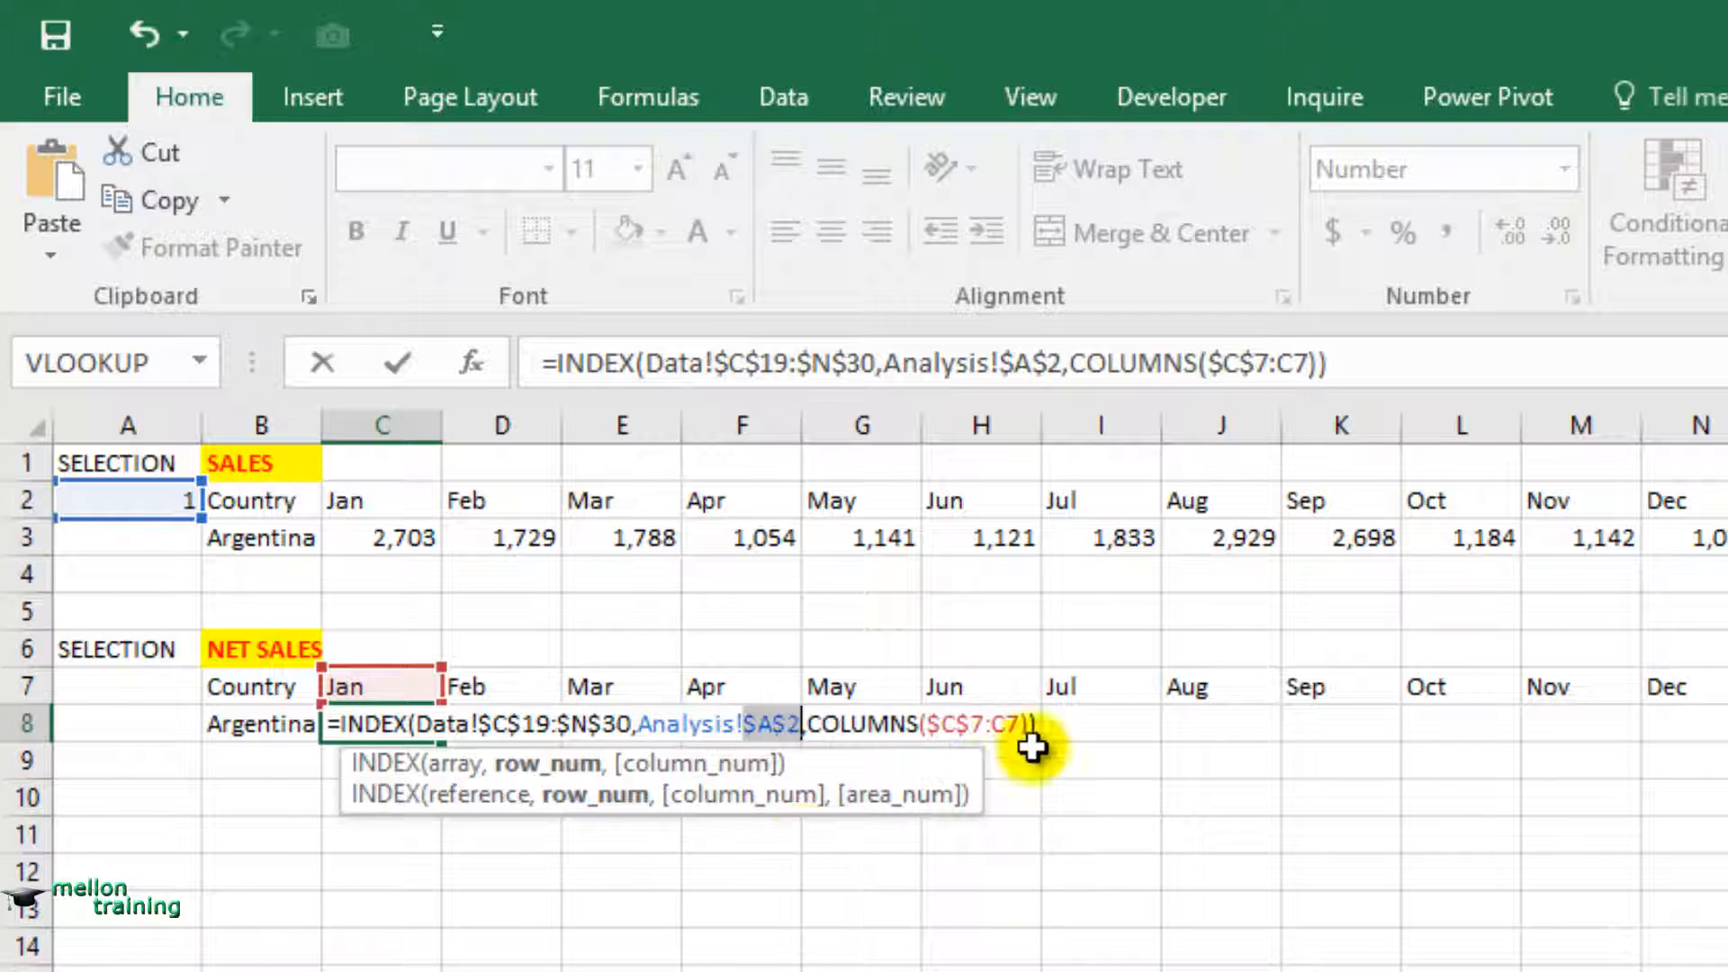
pyautogui.click(1039, 725)
pyautogui.press('Return')
# Check the January net sales value against the Data sheet and fill the C8 formula across to December in N8.
pyautogui.click(155, 309)
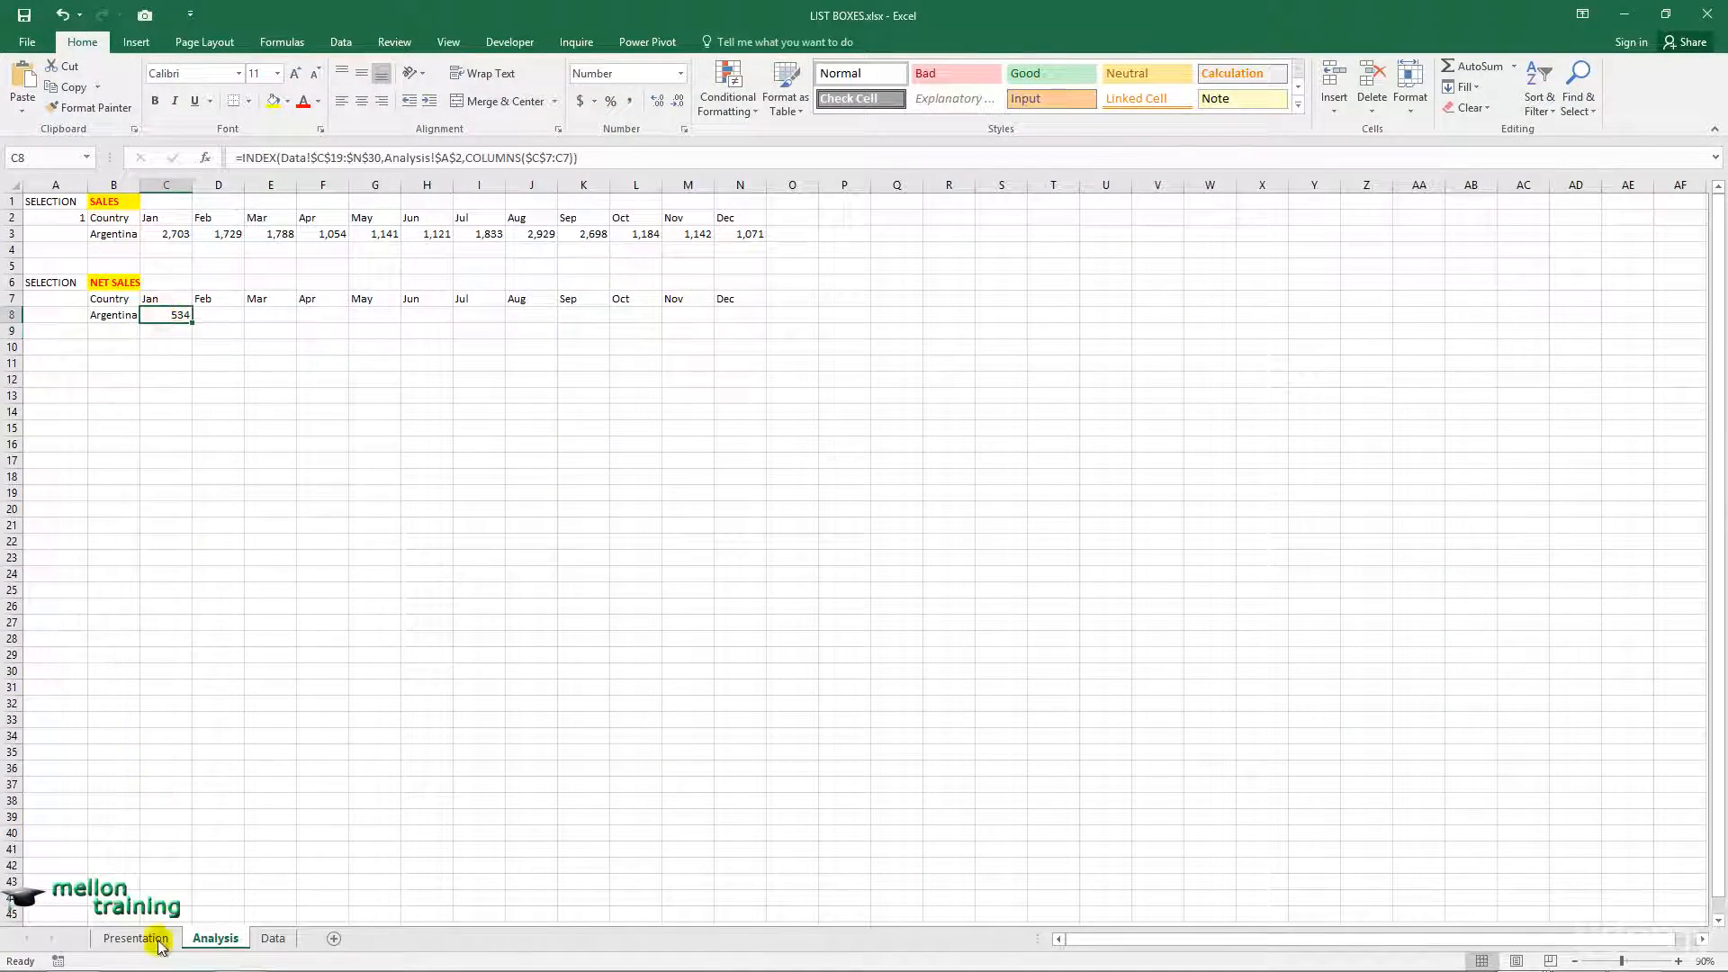
pyautogui.click(273, 938)
pyautogui.click(215, 938)
pyautogui.moveTo(191, 323); pyautogui.dragTo(740, 316)
pyautogui.click(606, 382)
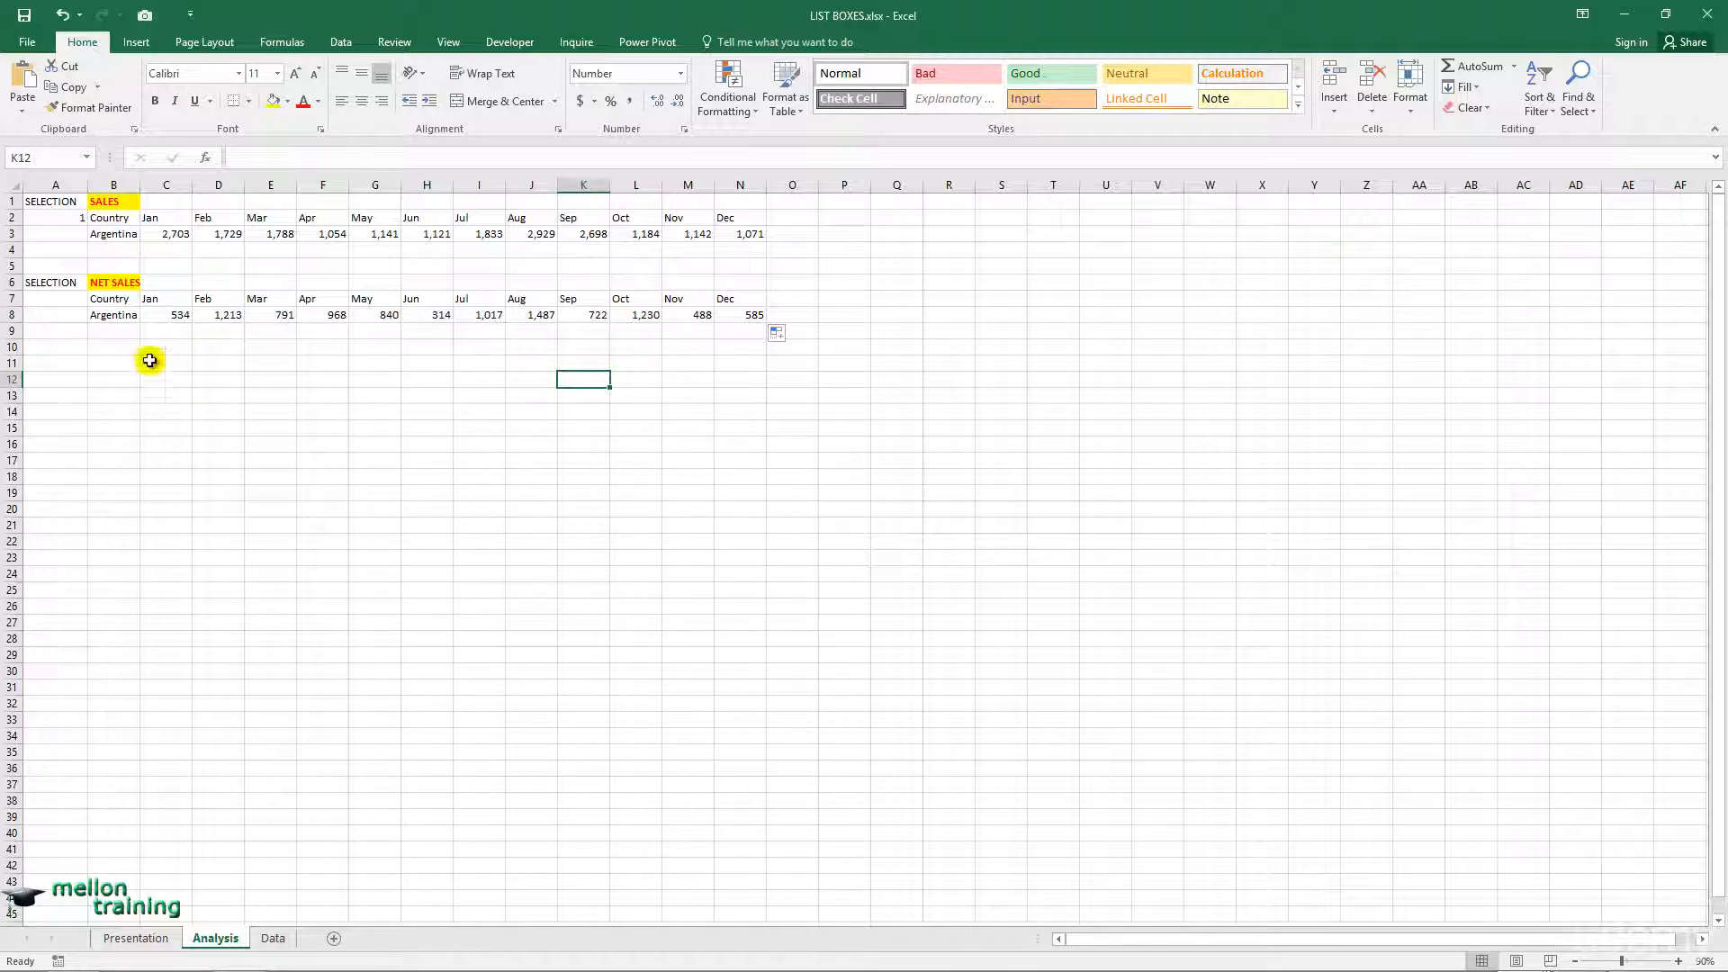
# Insert a clustered column chart from the net sales range B7:N8 on the Analysis sheet.
pyautogui.moveTo(110, 299); pyautogui.dragTo(733, 316)
pyautogui.click(136, 42)
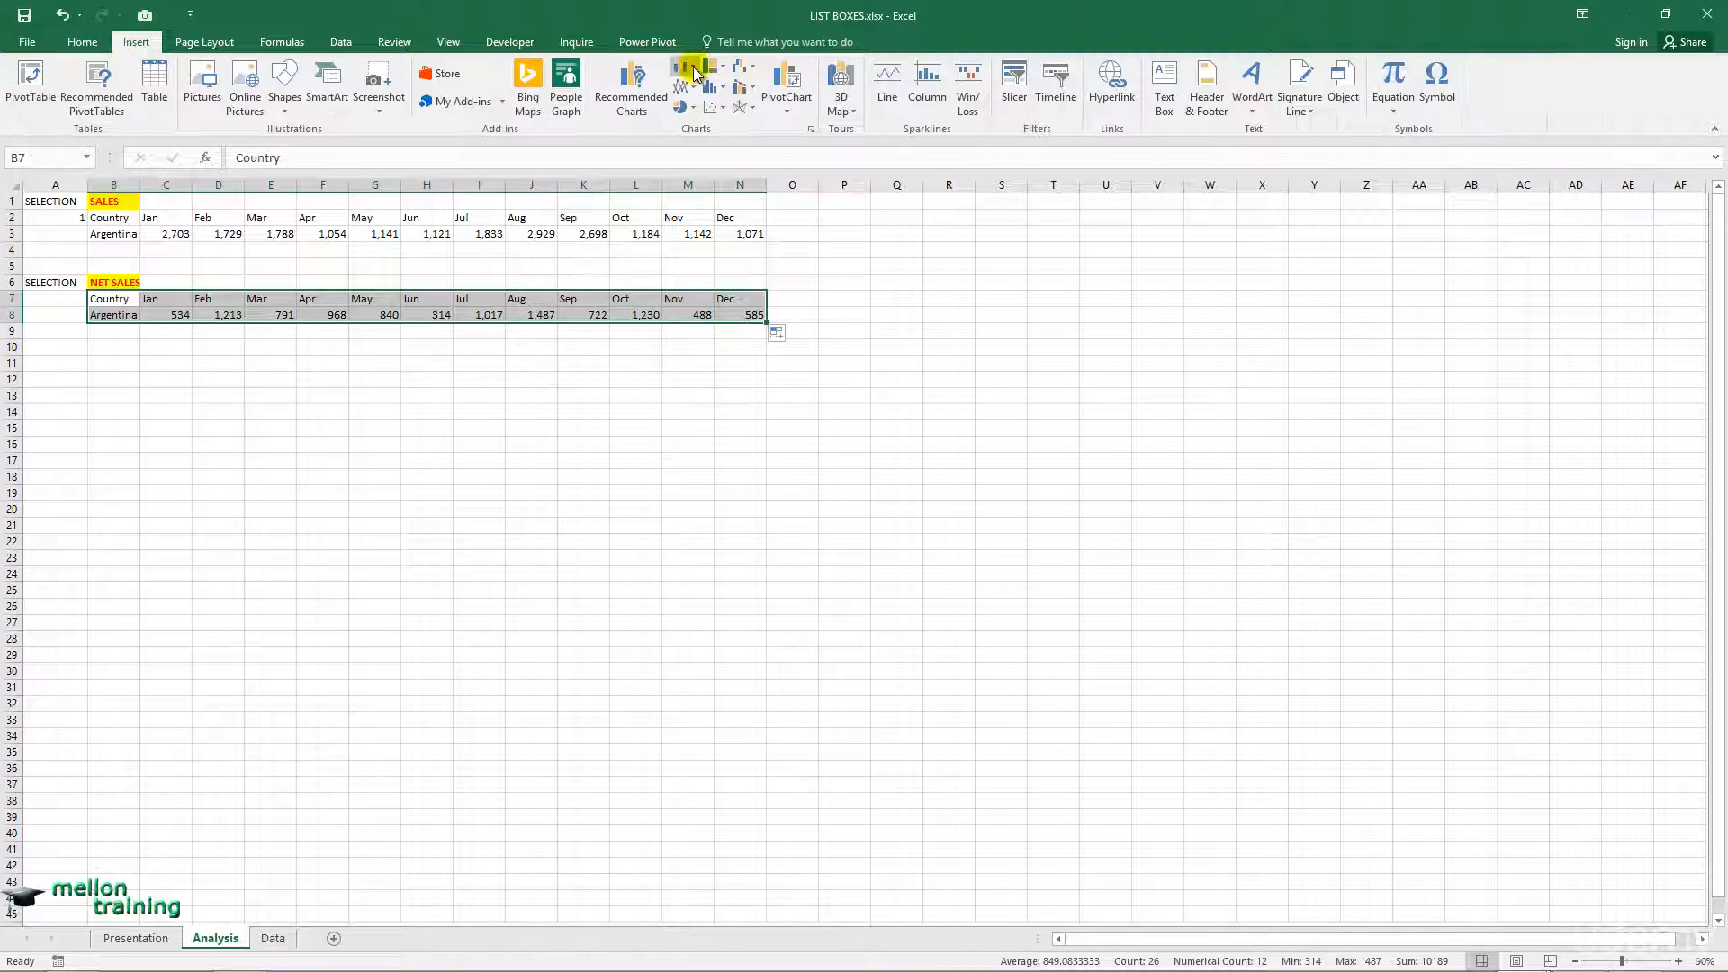
pyautogui.click(682, 69)
pyautogui.click(702, 120)
# Move the net sales chart to the Presentation sheet as an object and place it below the sales chart, enlarged to span about columns C to K.
pyautogui.rightClick(994, 470)
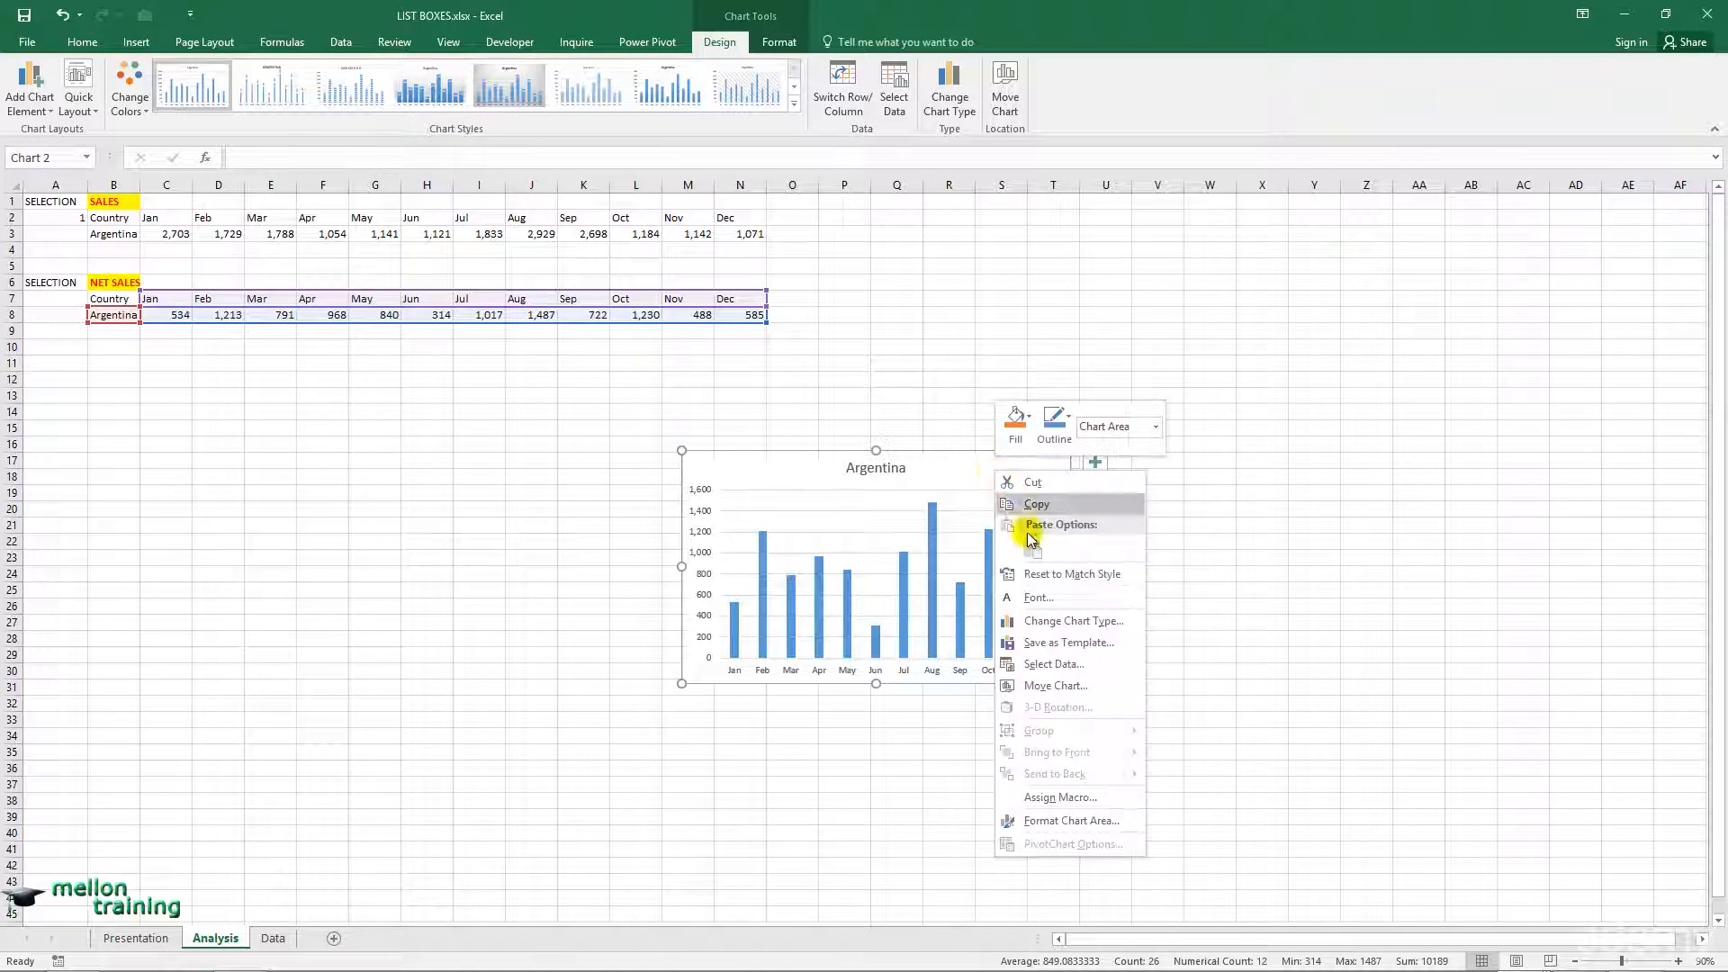
pyautogui.click(1065, 679)
pyautogui.click(1111, 698)
pyautogui.click(1091, 717)
pyautogui.click(1132, 741)
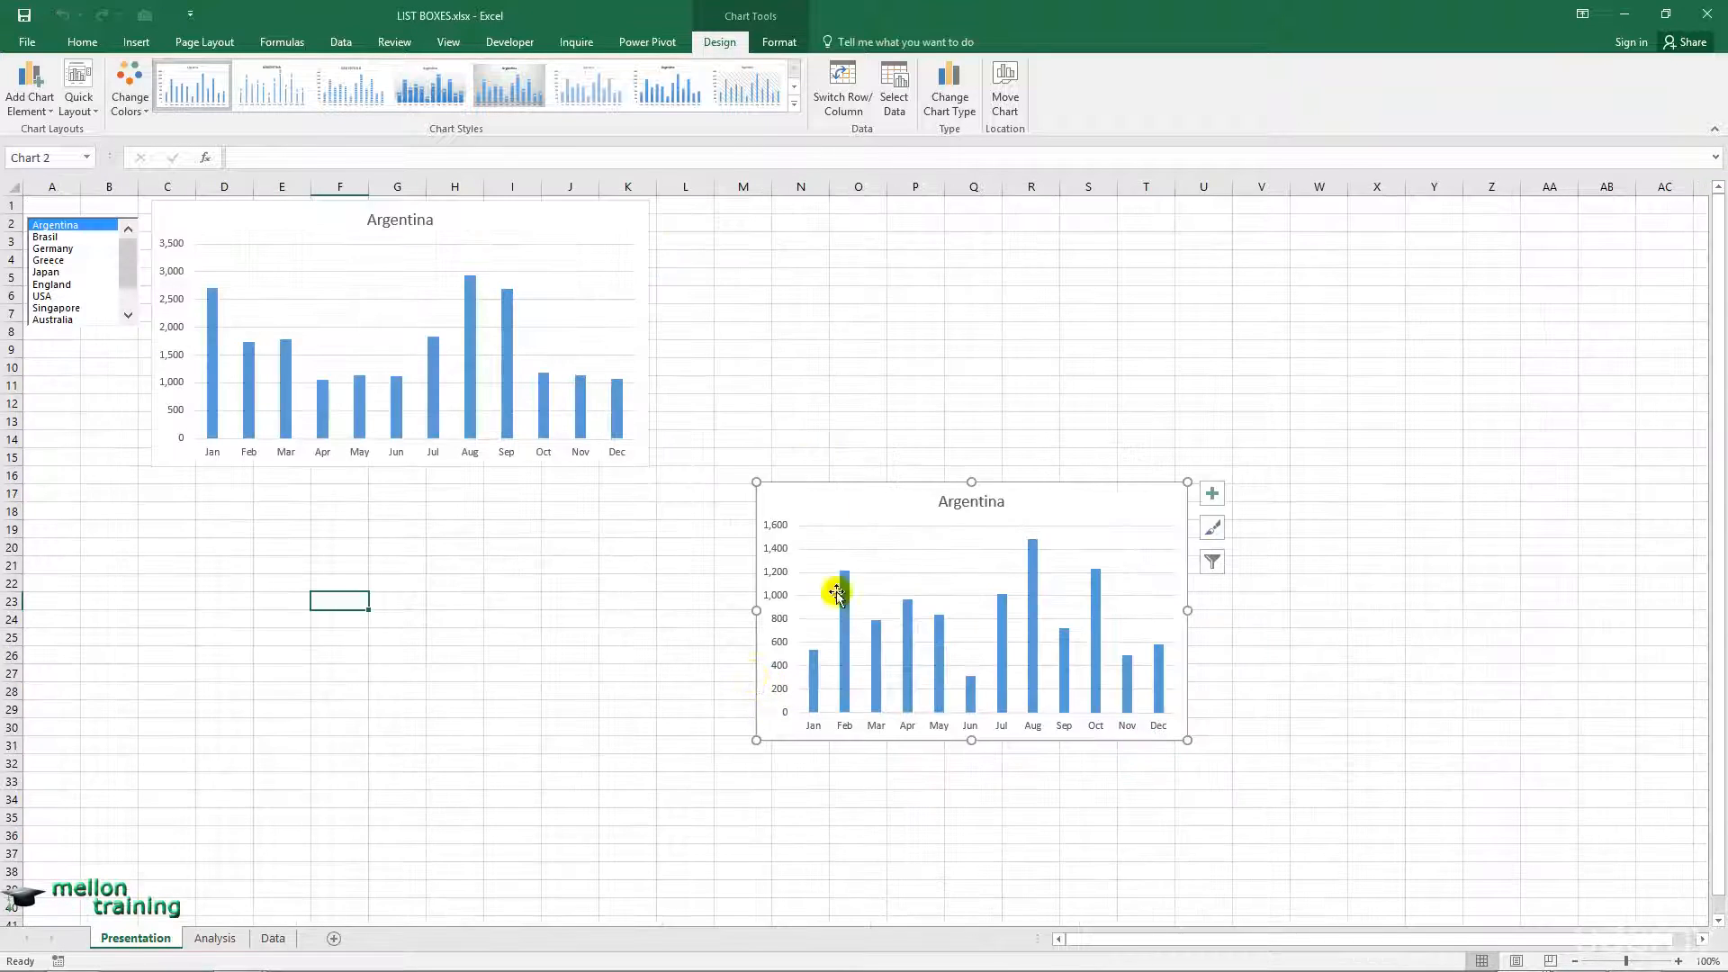
pyautogui.moveTo(829, 586); pyautogui.dragTo(266, 476)
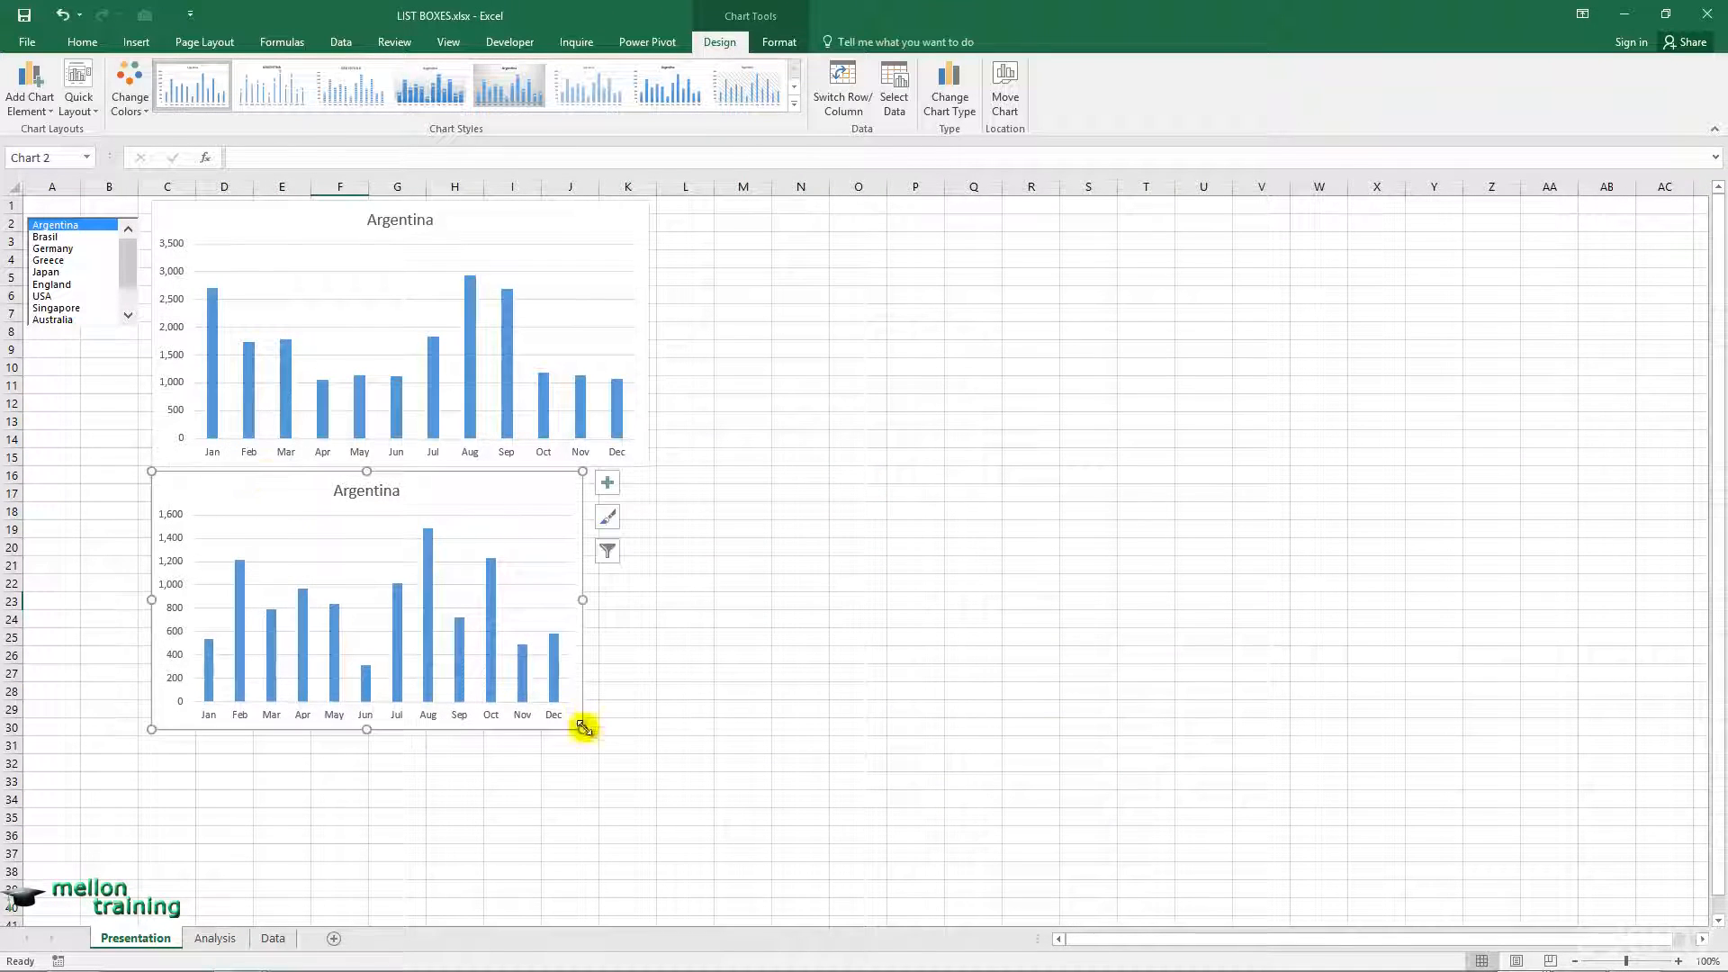
pyautogui.moveTo(579, 731); pyautogui.dragTo(650, 754)
# Retitle the upper chart SALES and the lower chart NET SALES.
pyautogui.click(396, 220)
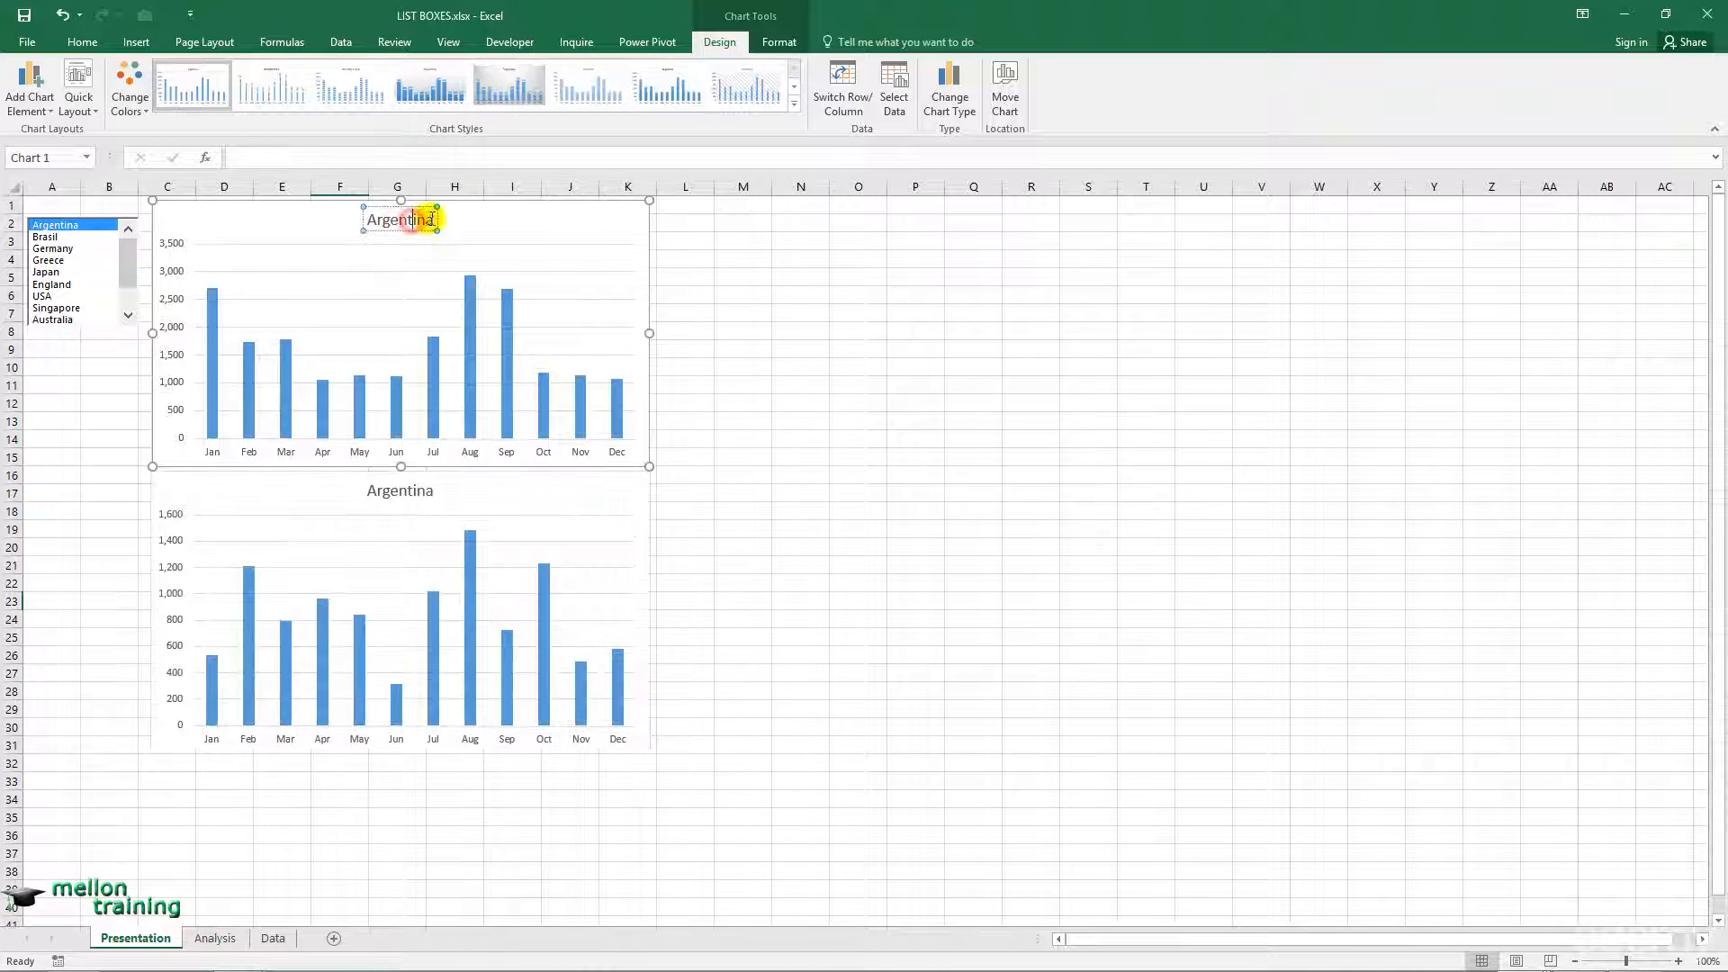
pyautogui.doubleClick(379, 220)
pyautogui.write('s')
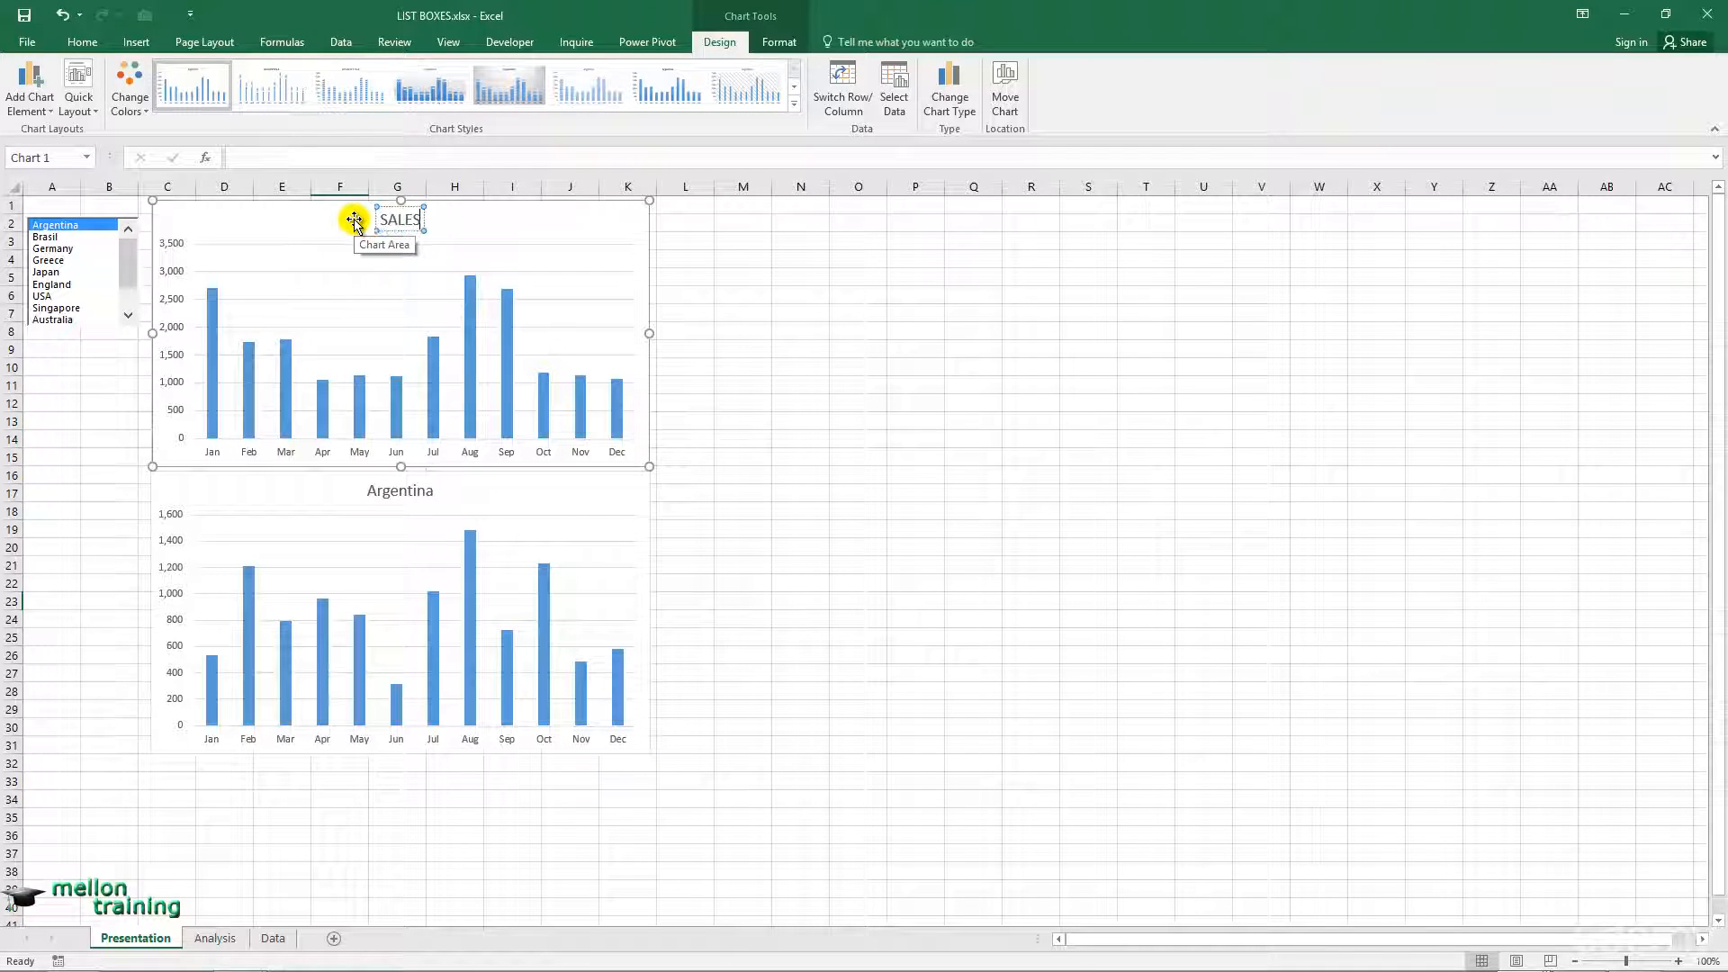
pyautogui.doubleClick(403, 490)
pyautogui.write('NET SALE')
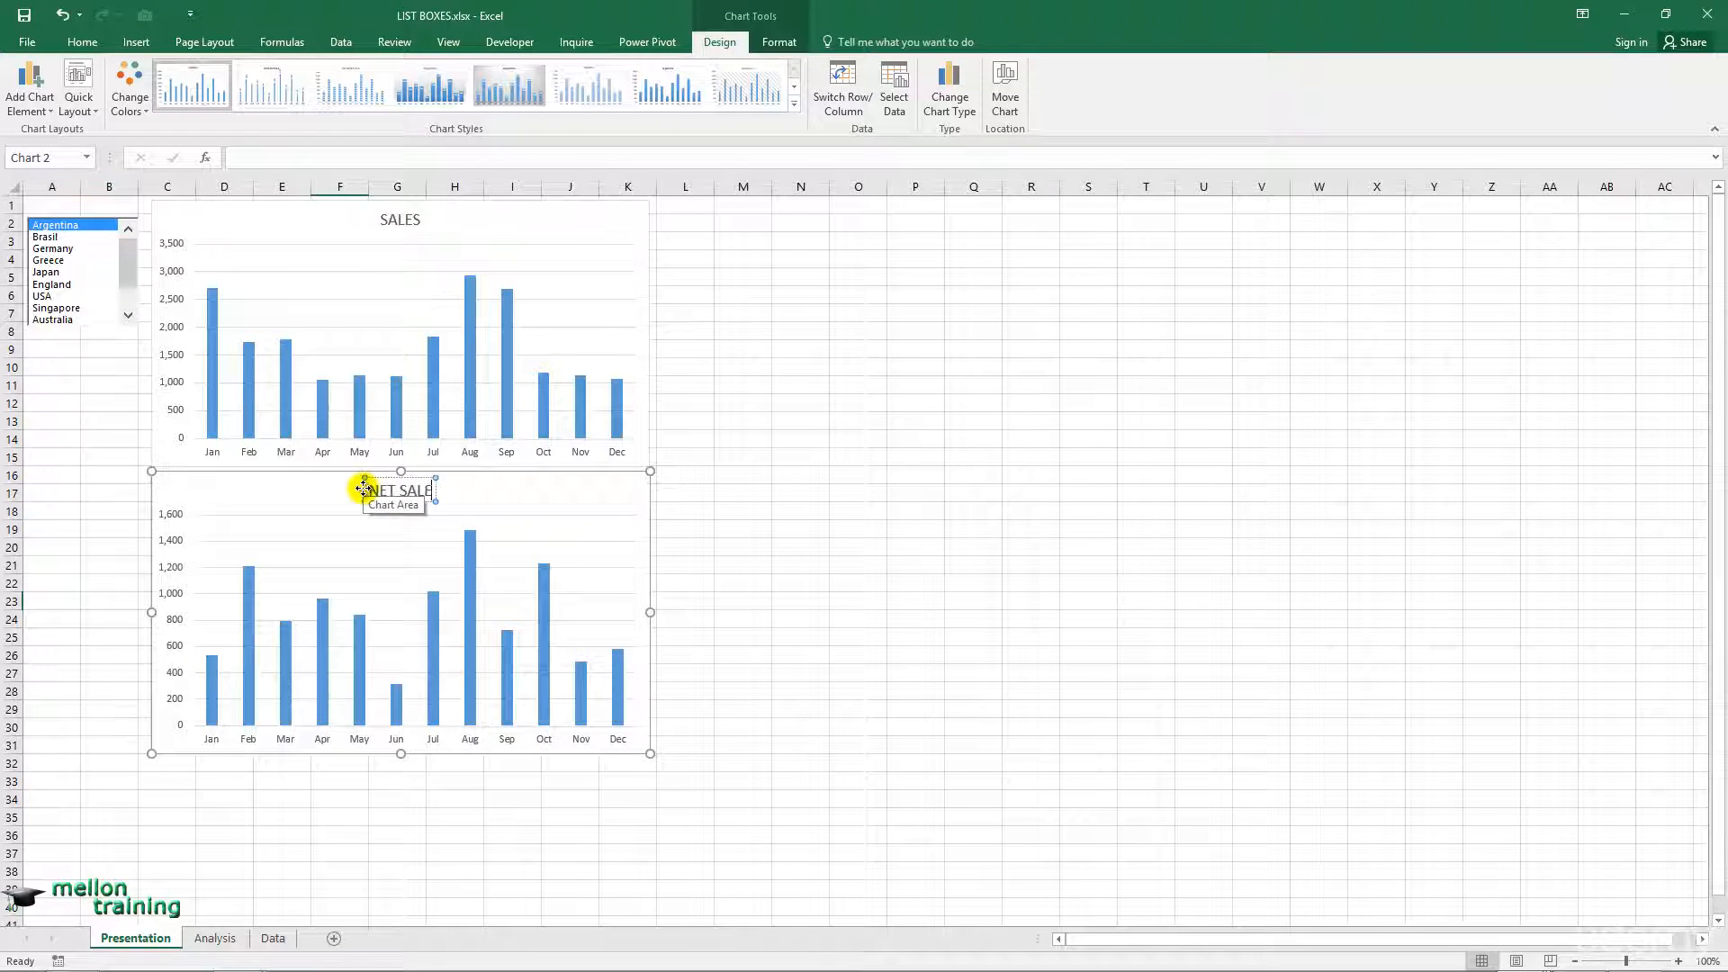
pyautogui.write('S')
pyautogui.click(467, 490)
# Test both charts by choosing Brasil, Germany, Greece, England and USA in turn in the list box.
pyautogui.click(45, 237)
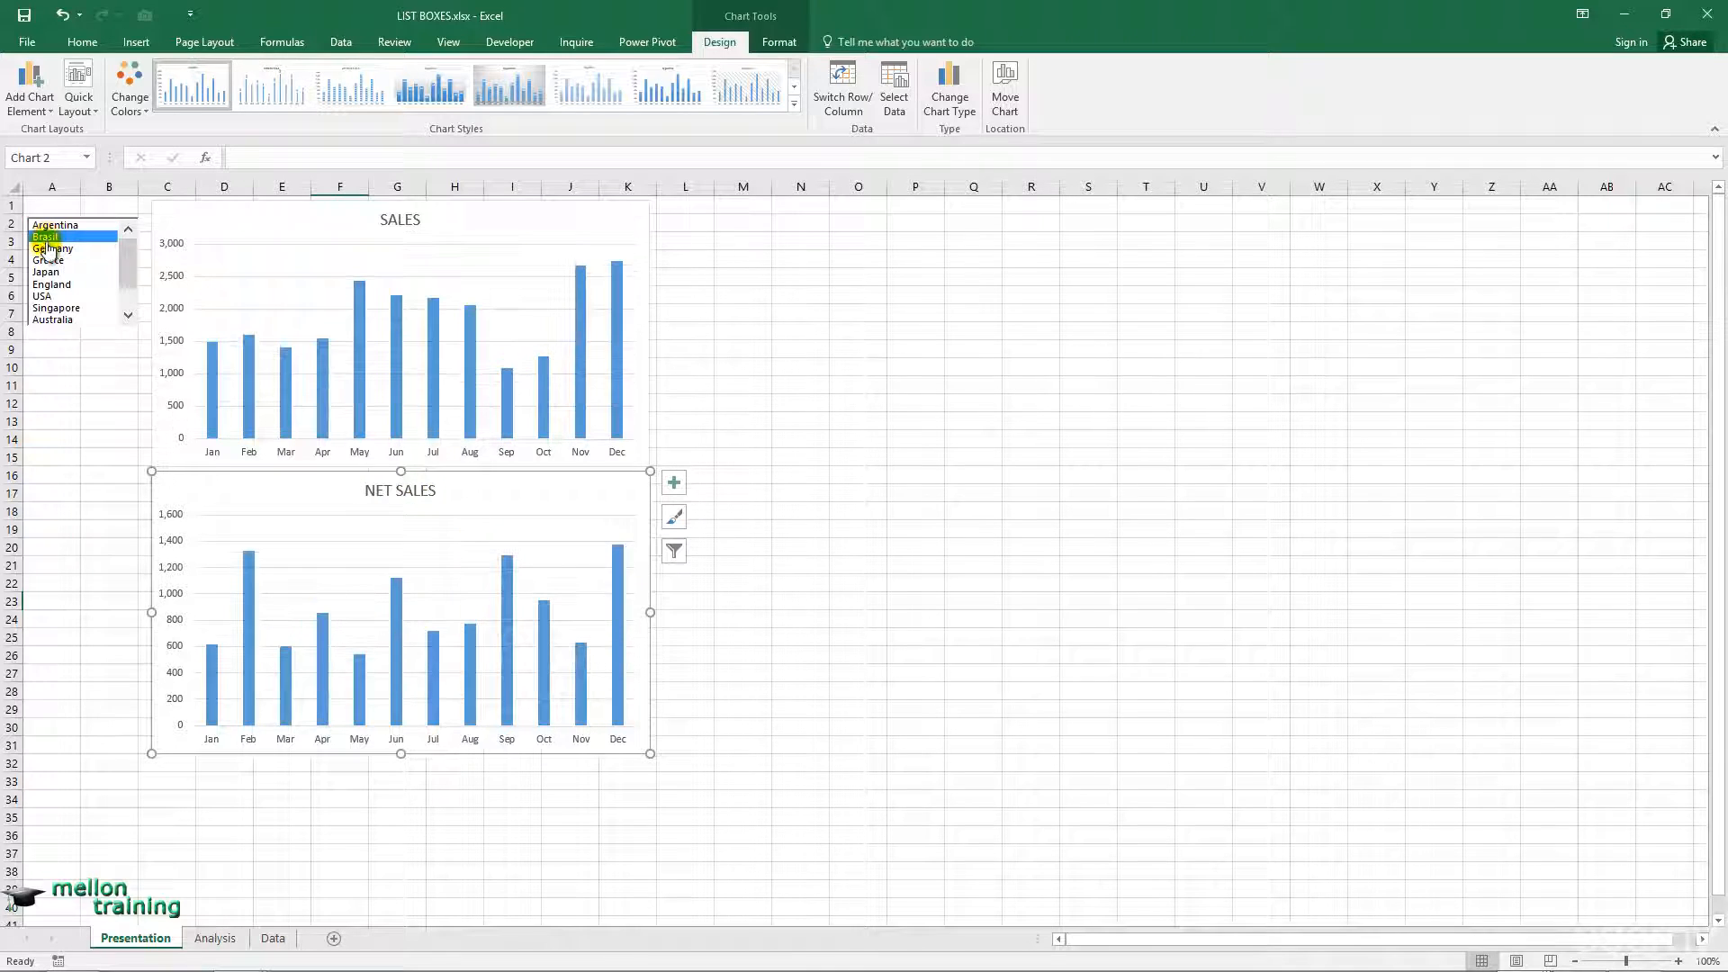
pyautogui.click(47, 249)
pyautogui.click(45, 260)
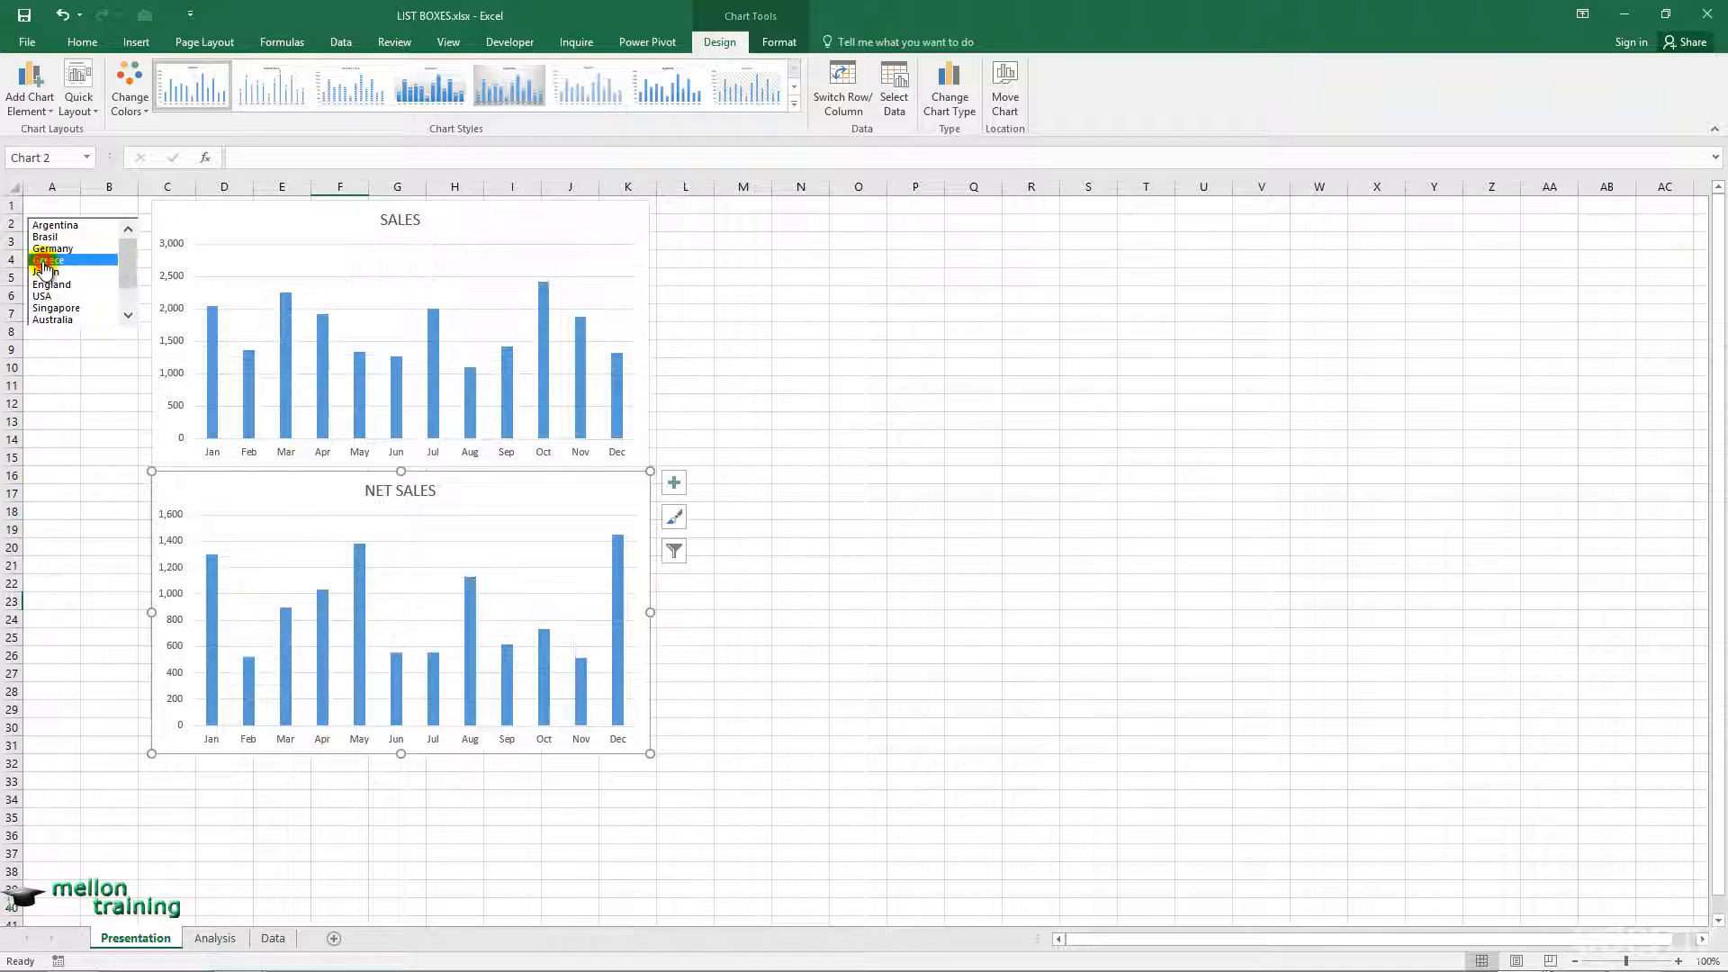
pyautogui.click(47, 285)
pyautogui.click(46, 296)
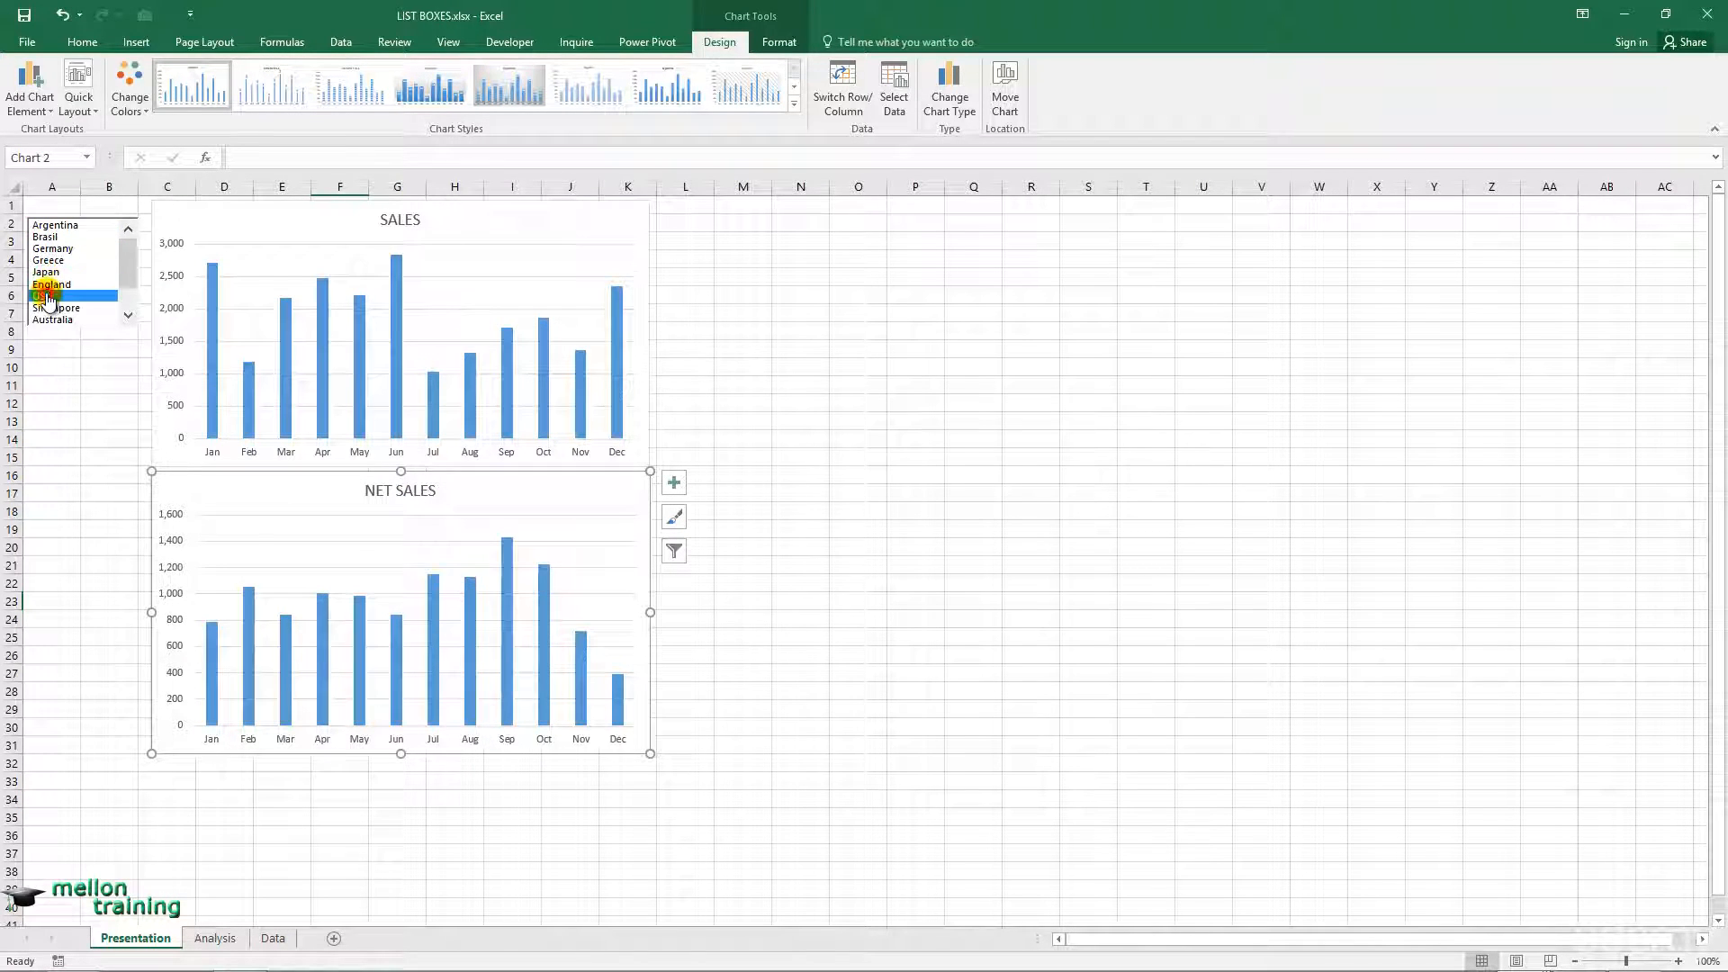